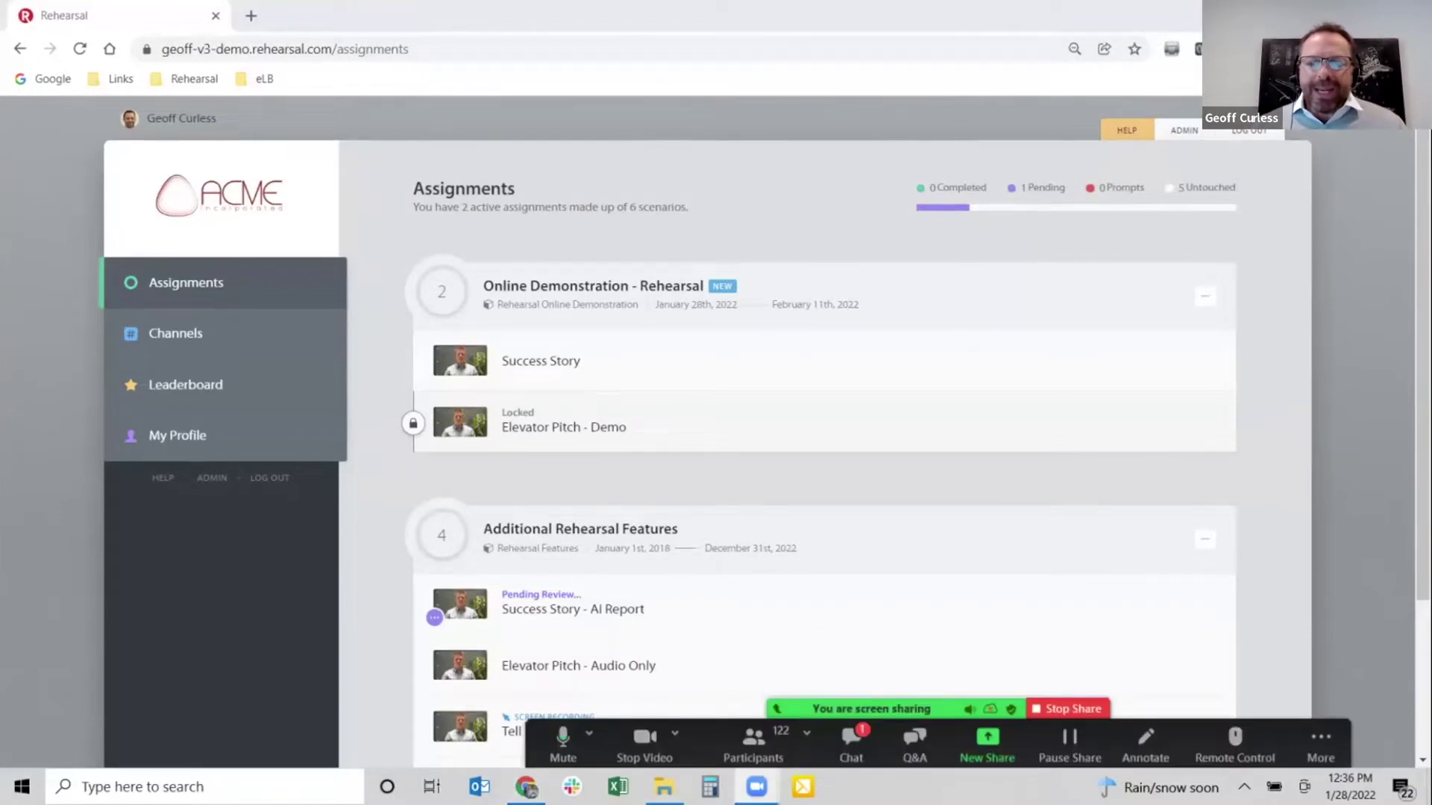
# - Open the Success Story scenario from the Online Demonstration assignment and turn off the meeting webcam video
pyautogui.click(851, 742)
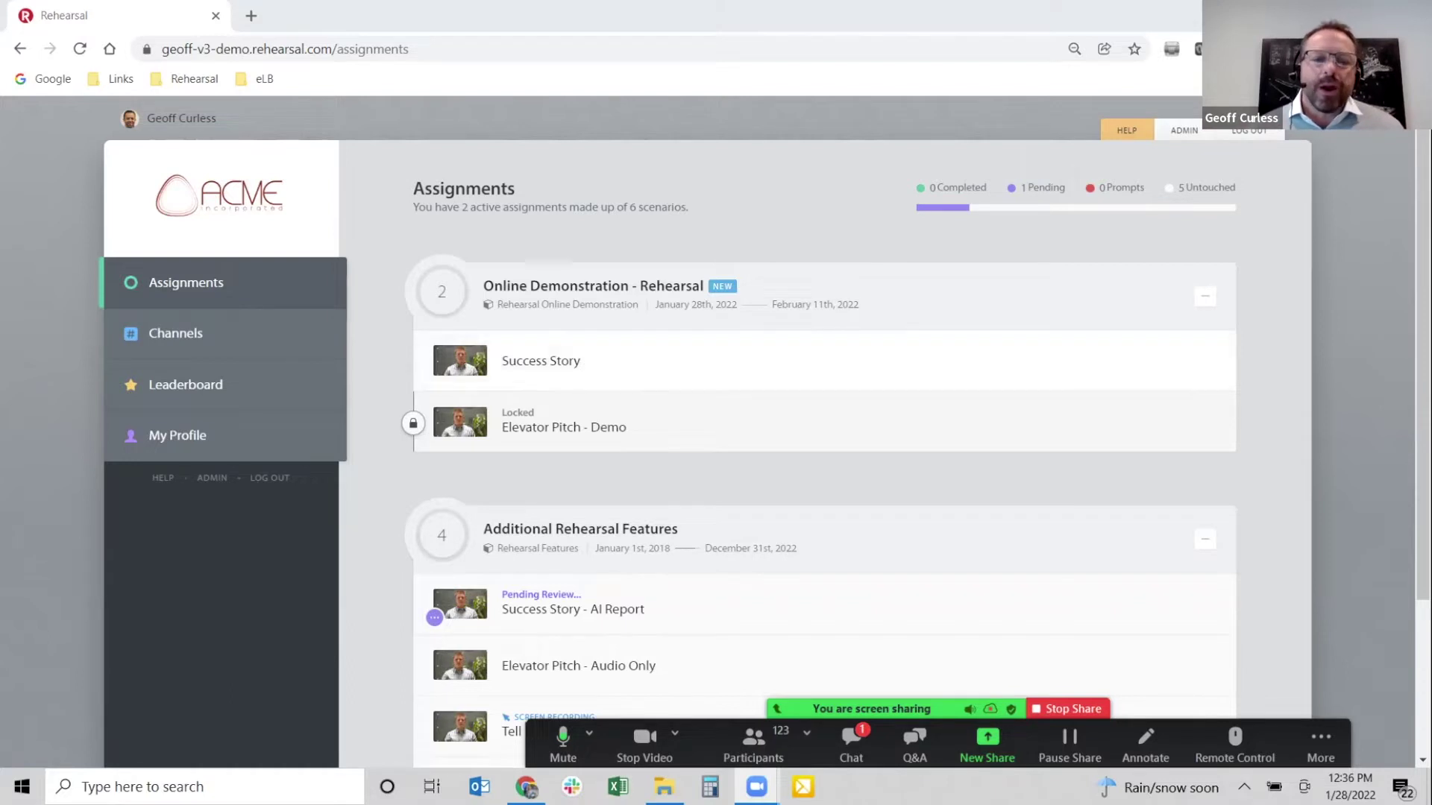
pyautogui.click(539, 360)
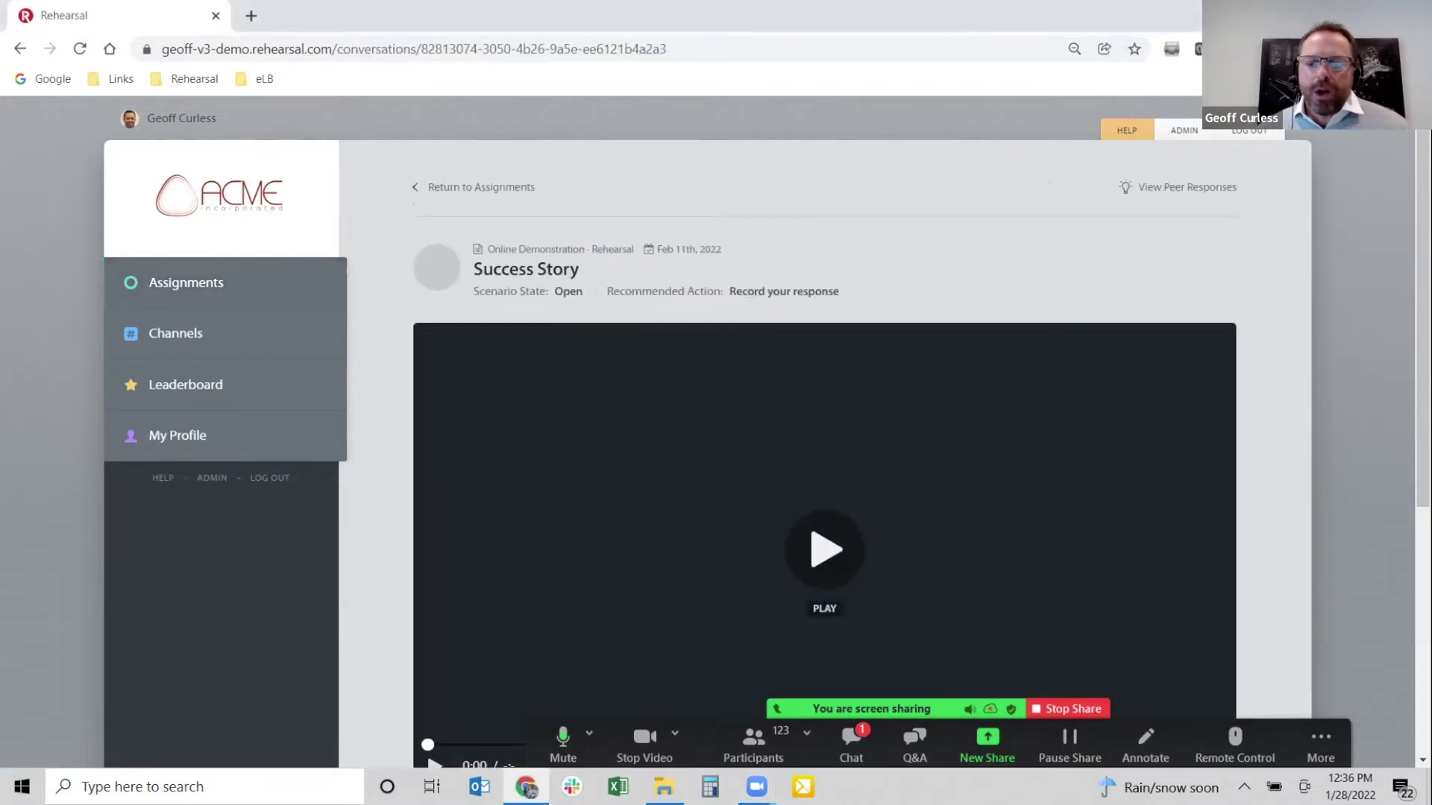
pyautogui.scroll(-1, 824, 447)
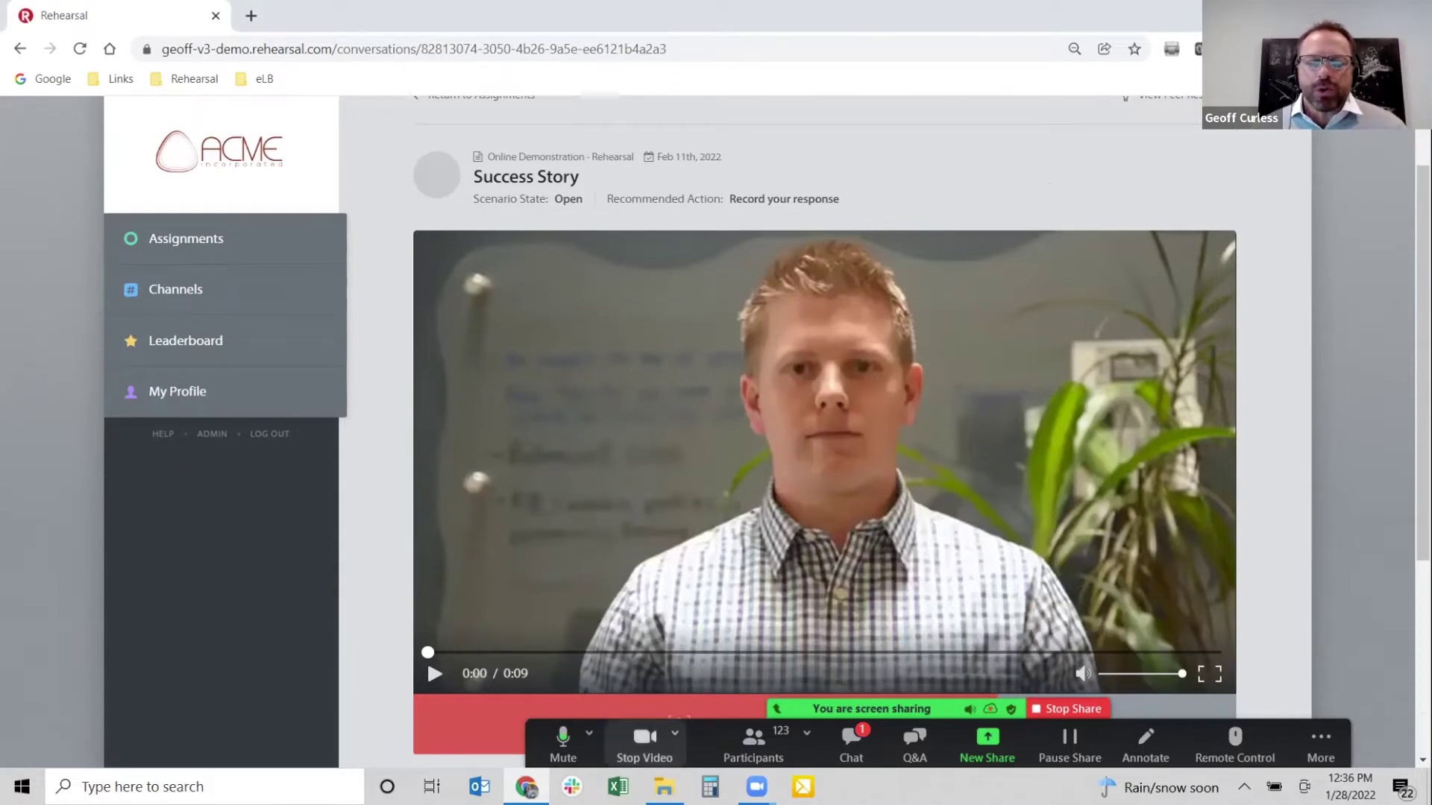
pyautogui.click(644, 742)
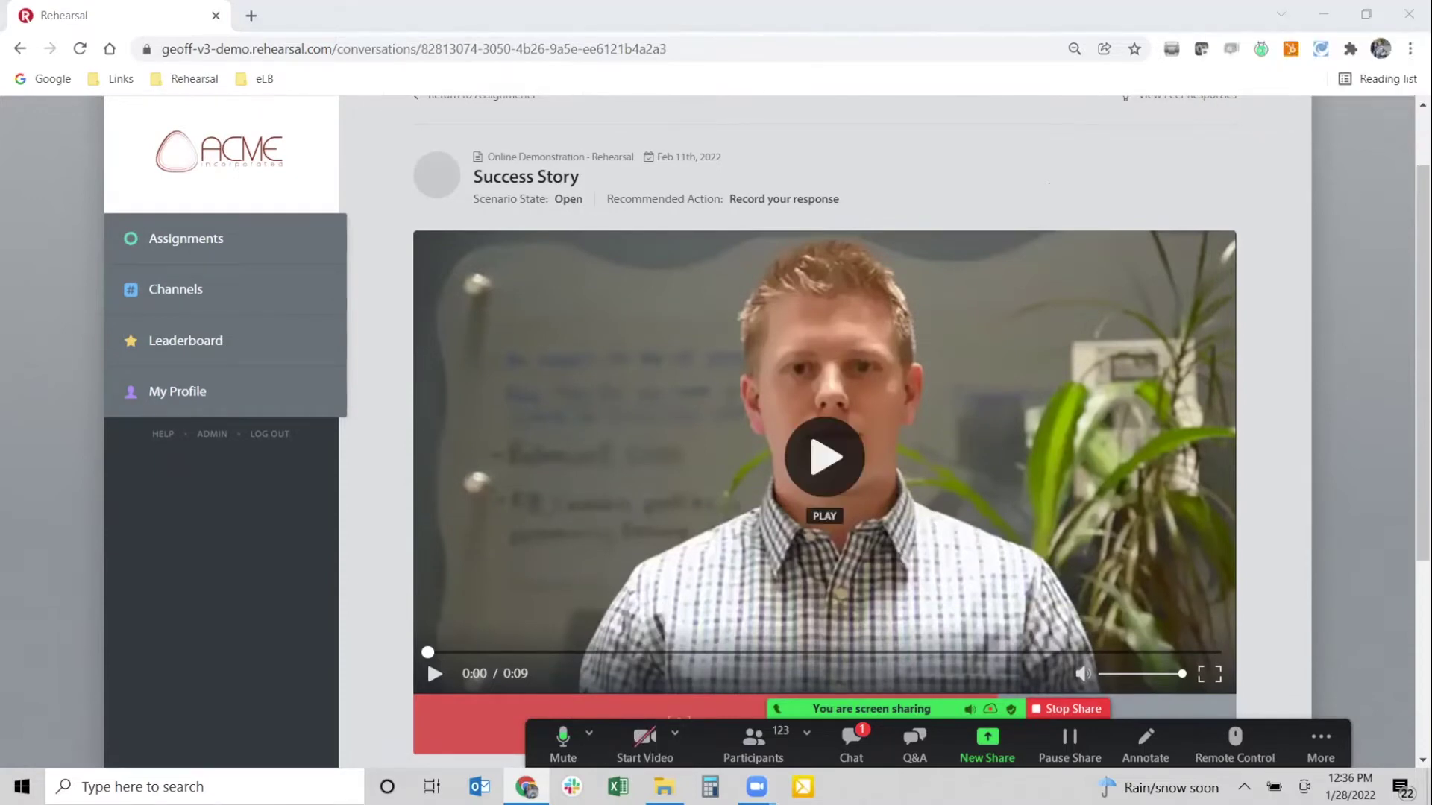
# - Play the Success Story scenario video and review its instructions, attachments and response criteria
pyautogui.scroll(-1, 824, 448)
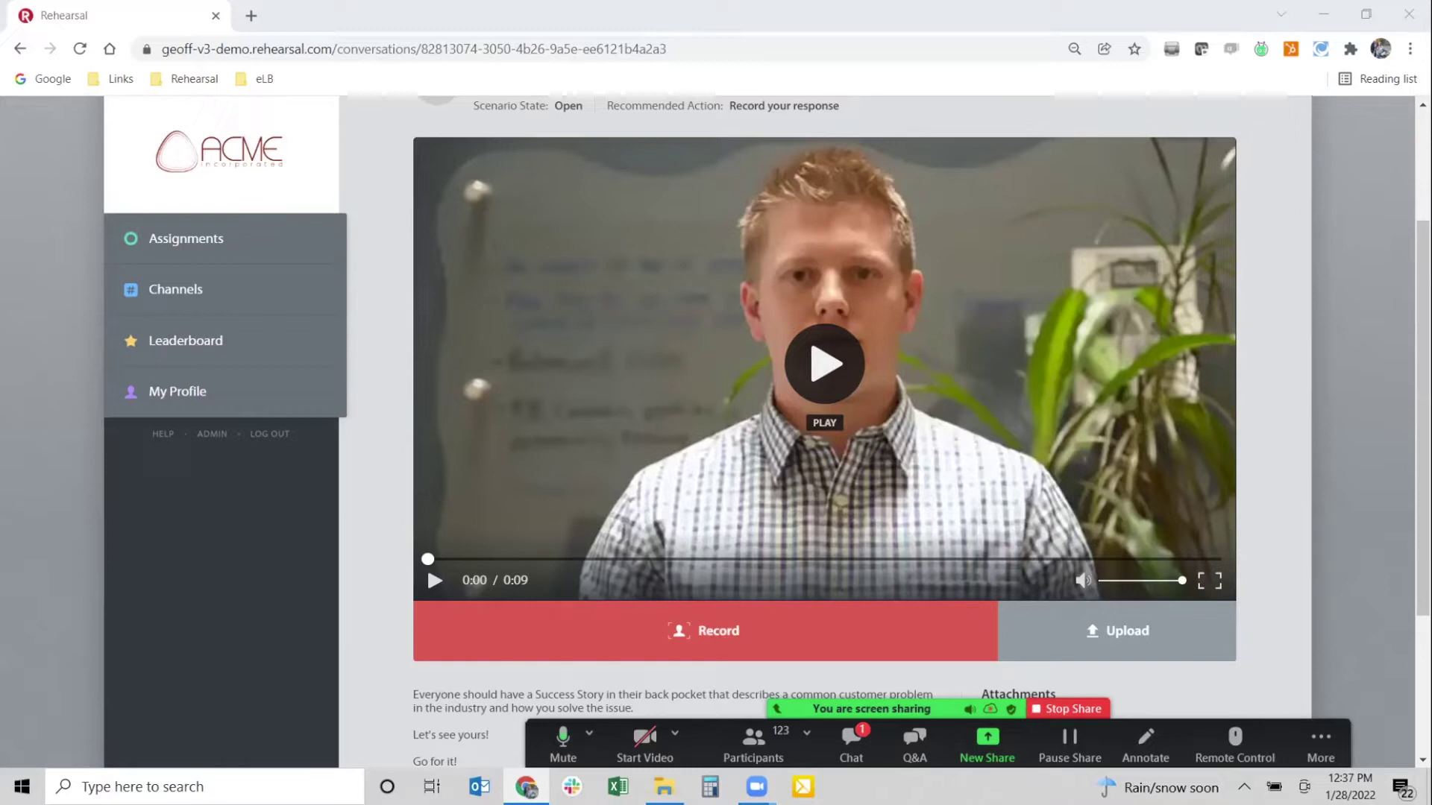
pyautogui.click(824, 364)
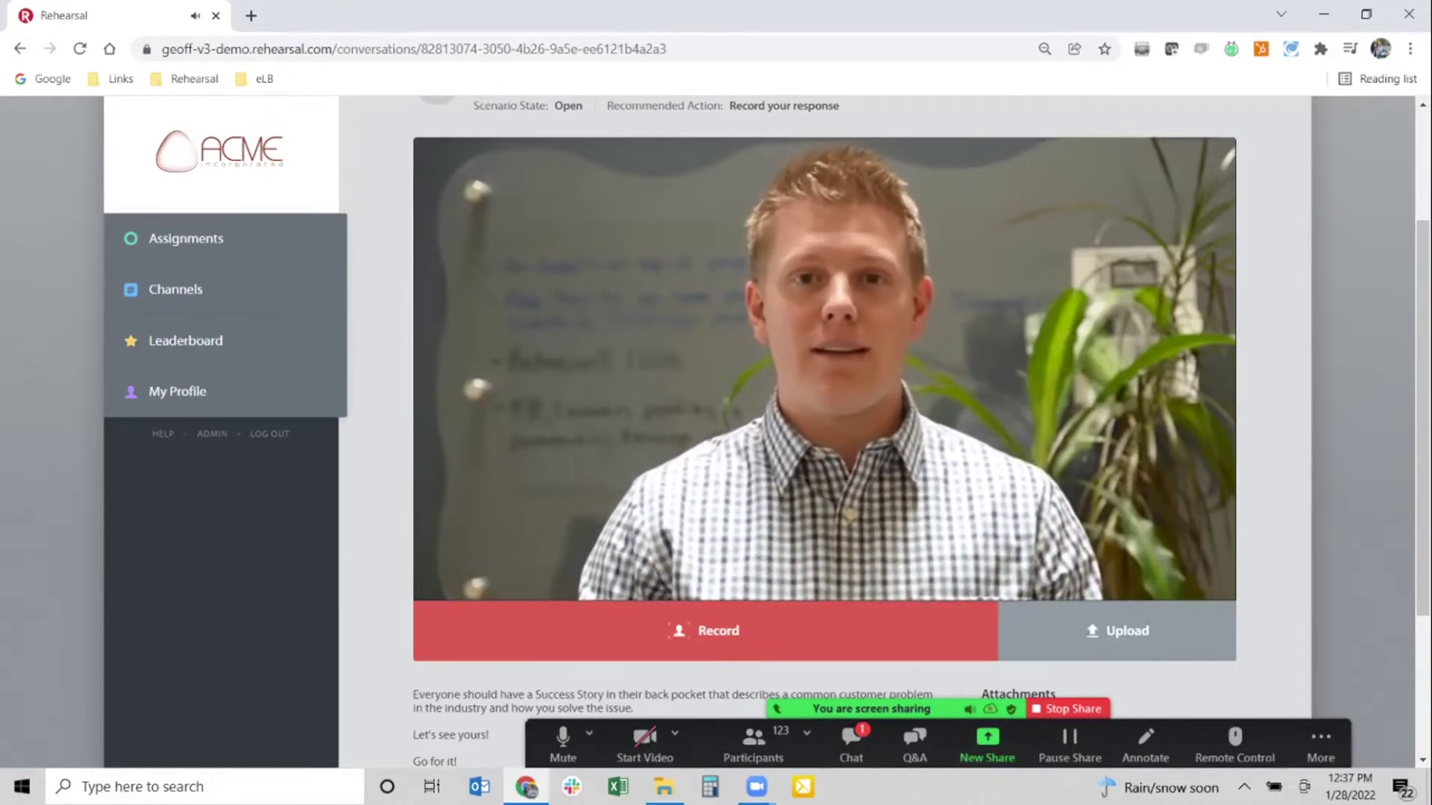
pyautogui.scroll(-2, 824, 432)
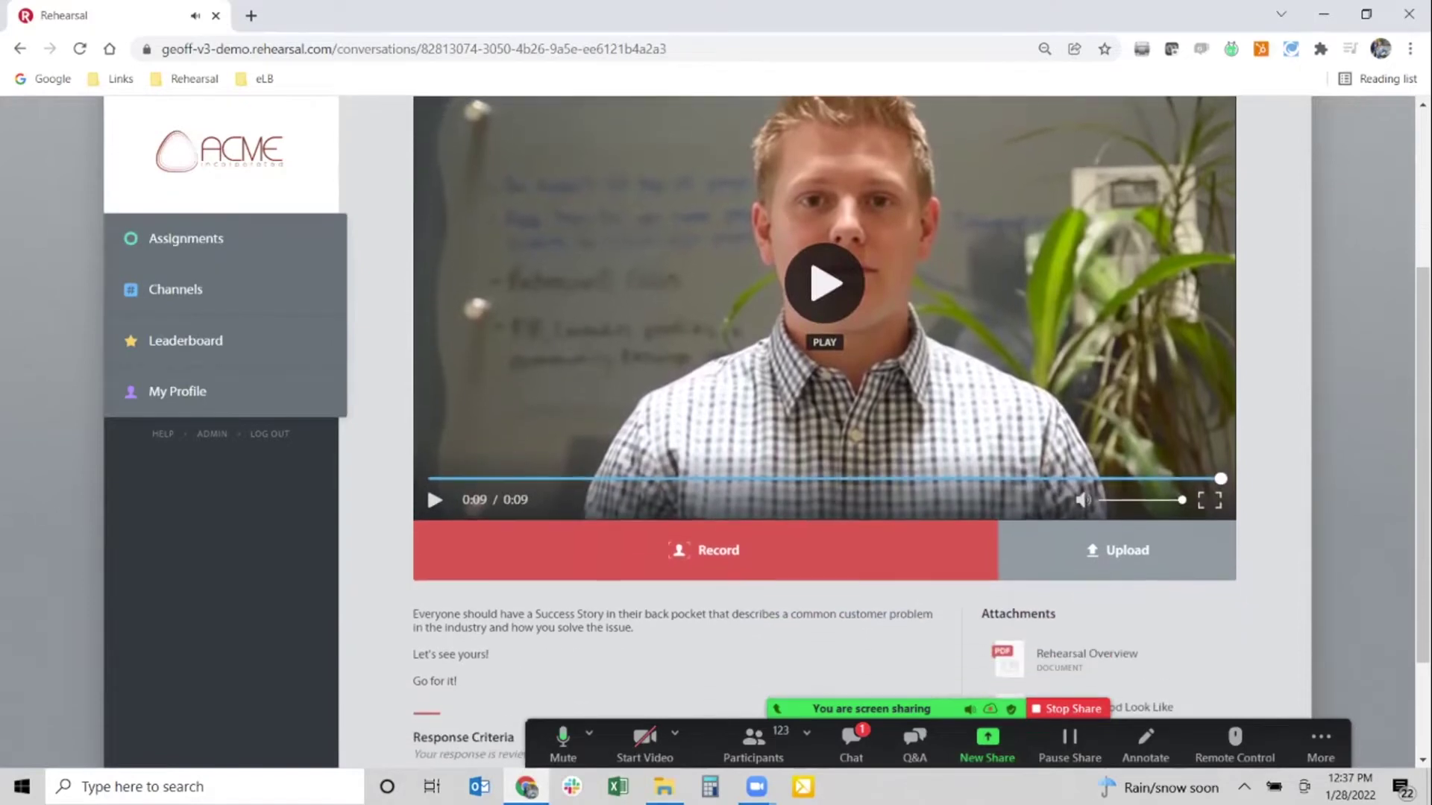
pyautogui.scroll(-1, 824, 433)
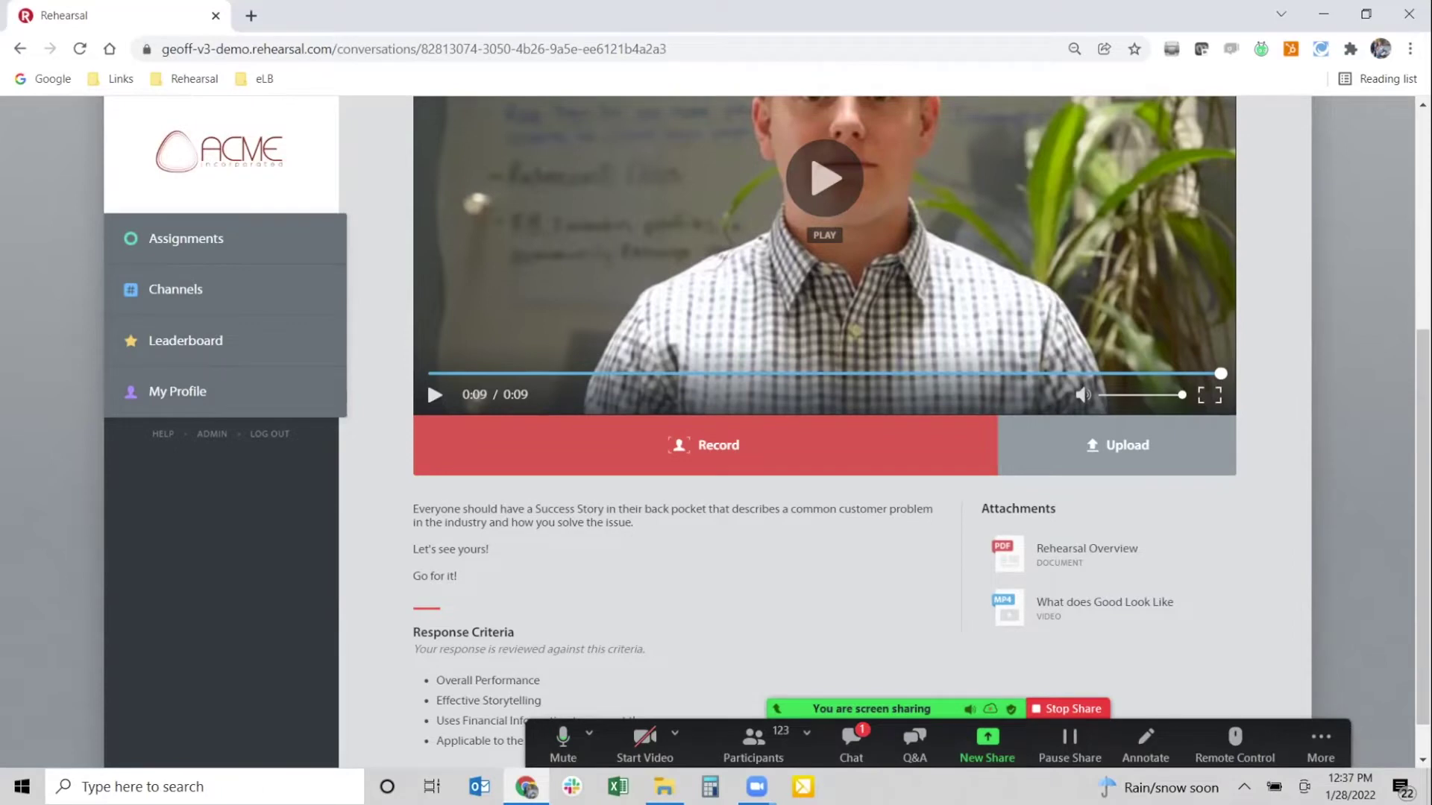
pyautogui.scroll(-1, 824, 418)
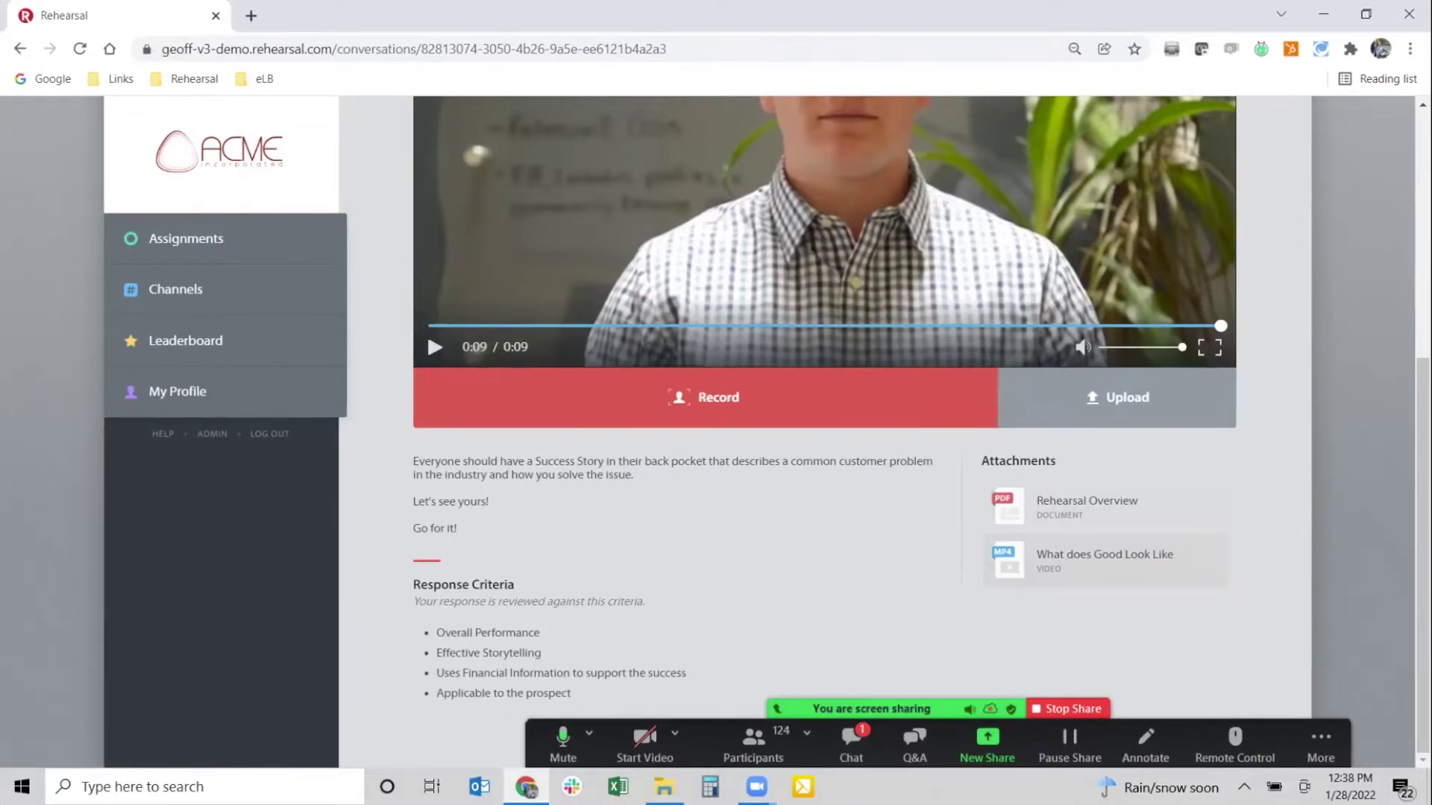
# - Preview the attached "What does Good Look Like" video and close it
pyautogui.click(1103, 559)
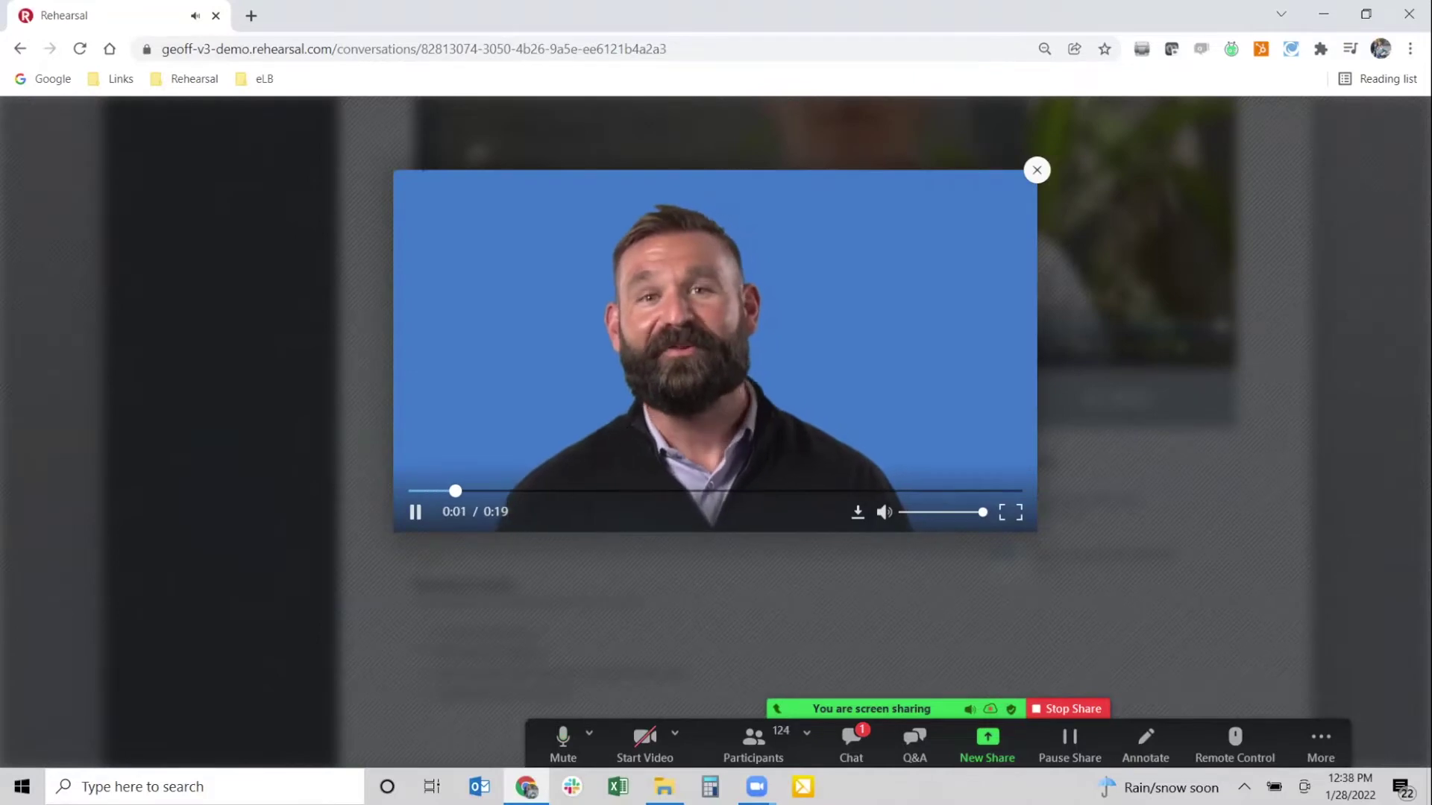
pyautogui.press('space')
pyautogui.press('Escape')
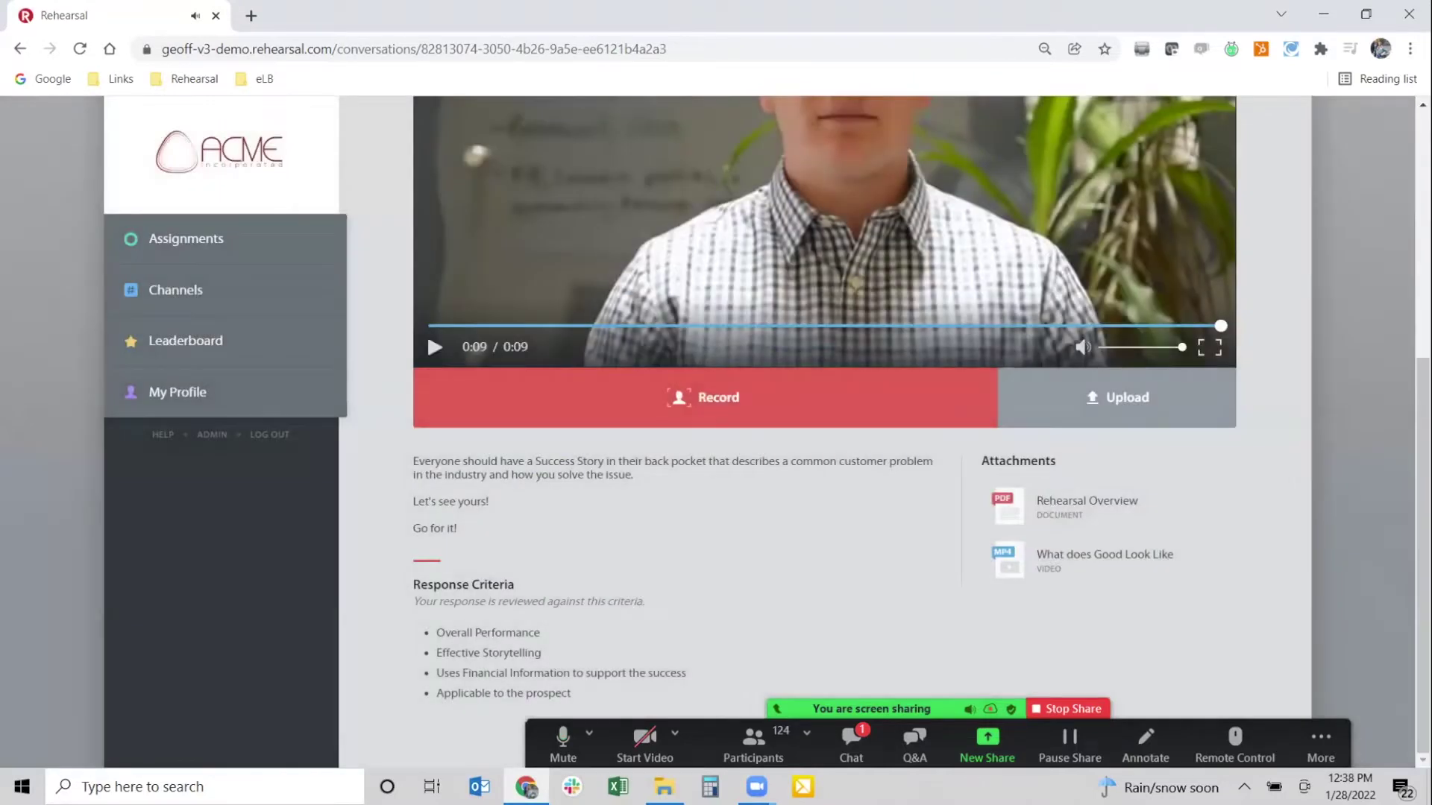
# - Record a webcam video response to the Success Story scenario and submit it for review
pyautogui.scroll(3, 824, 431)
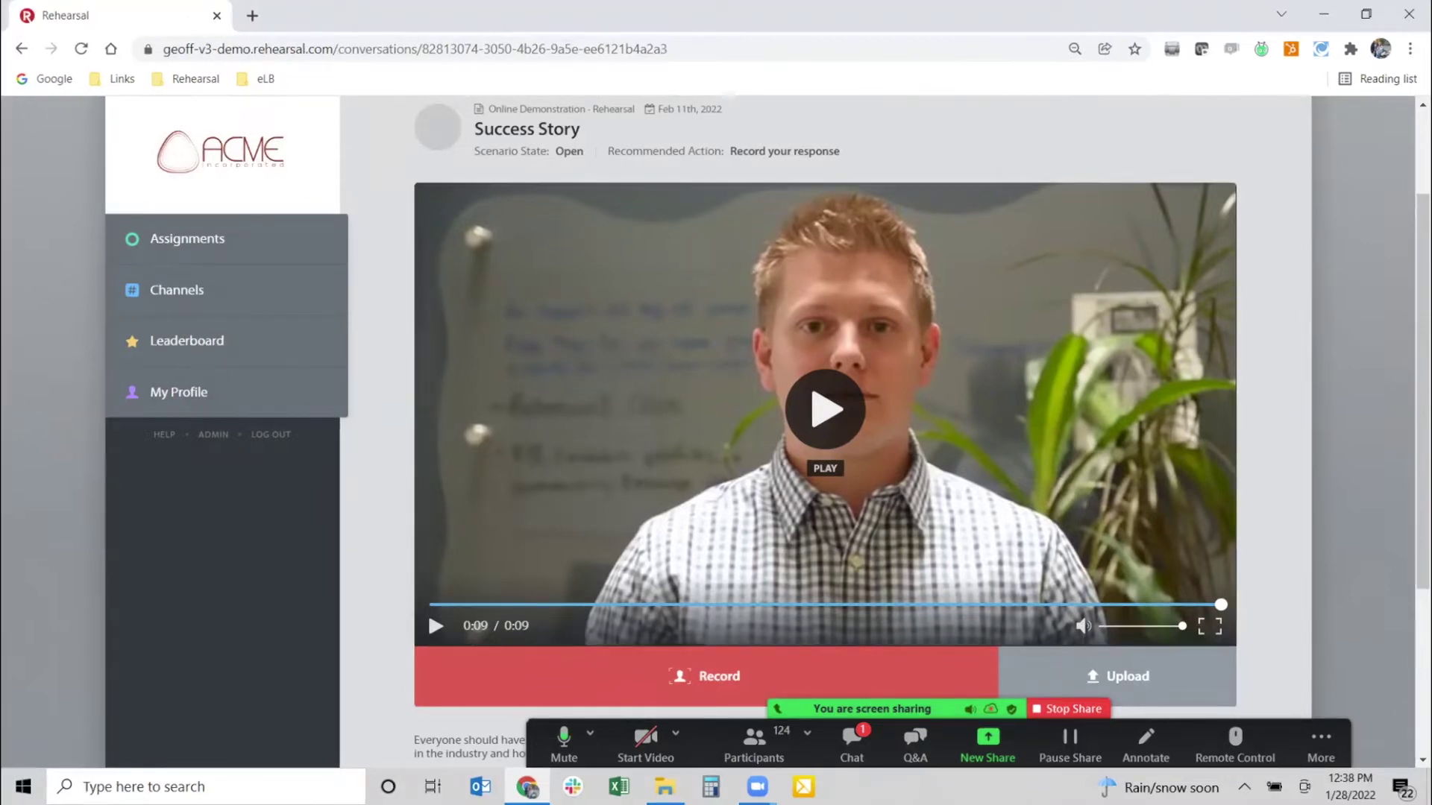
pyautogui.scroll(-1, 823, 432)
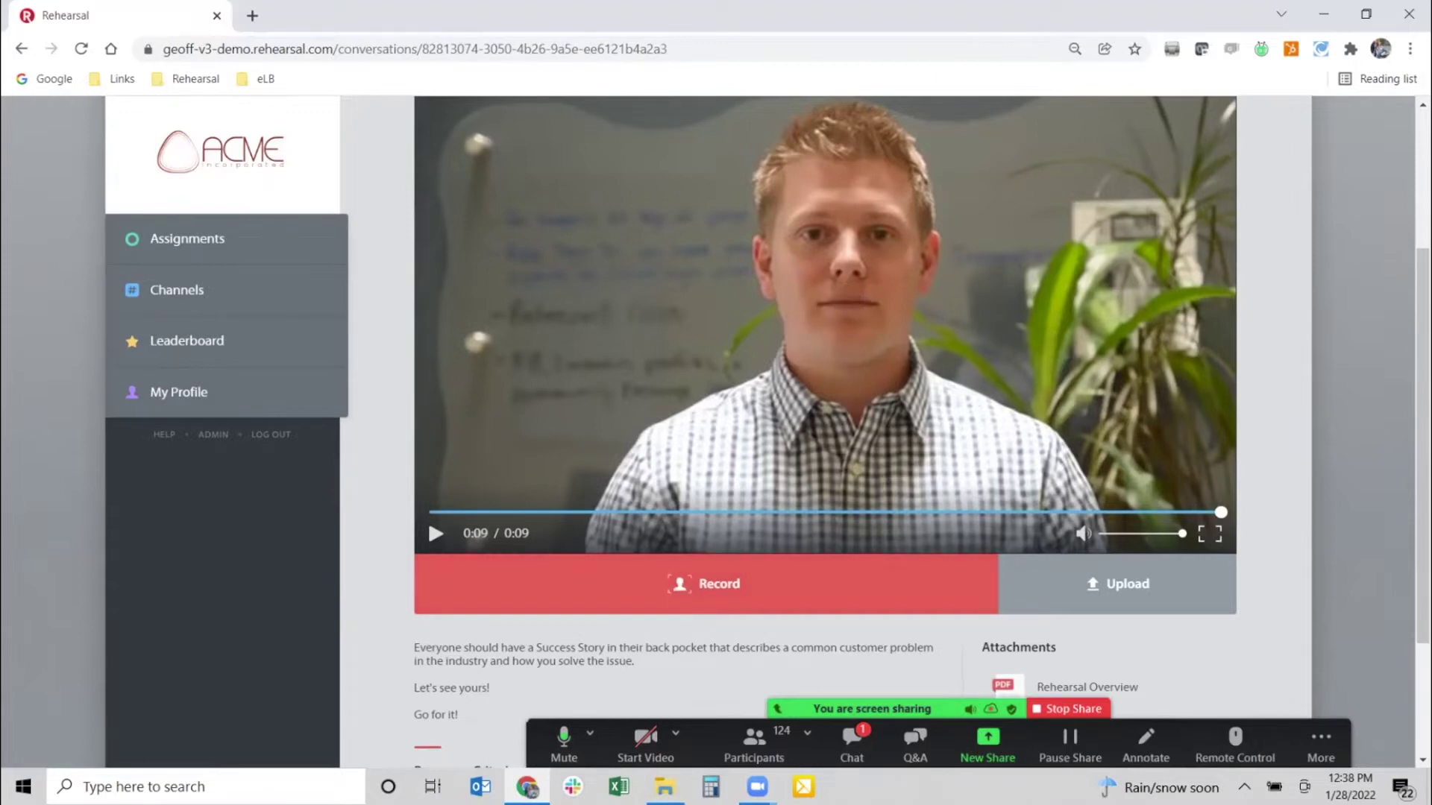
pyautogui.click(703, 583)
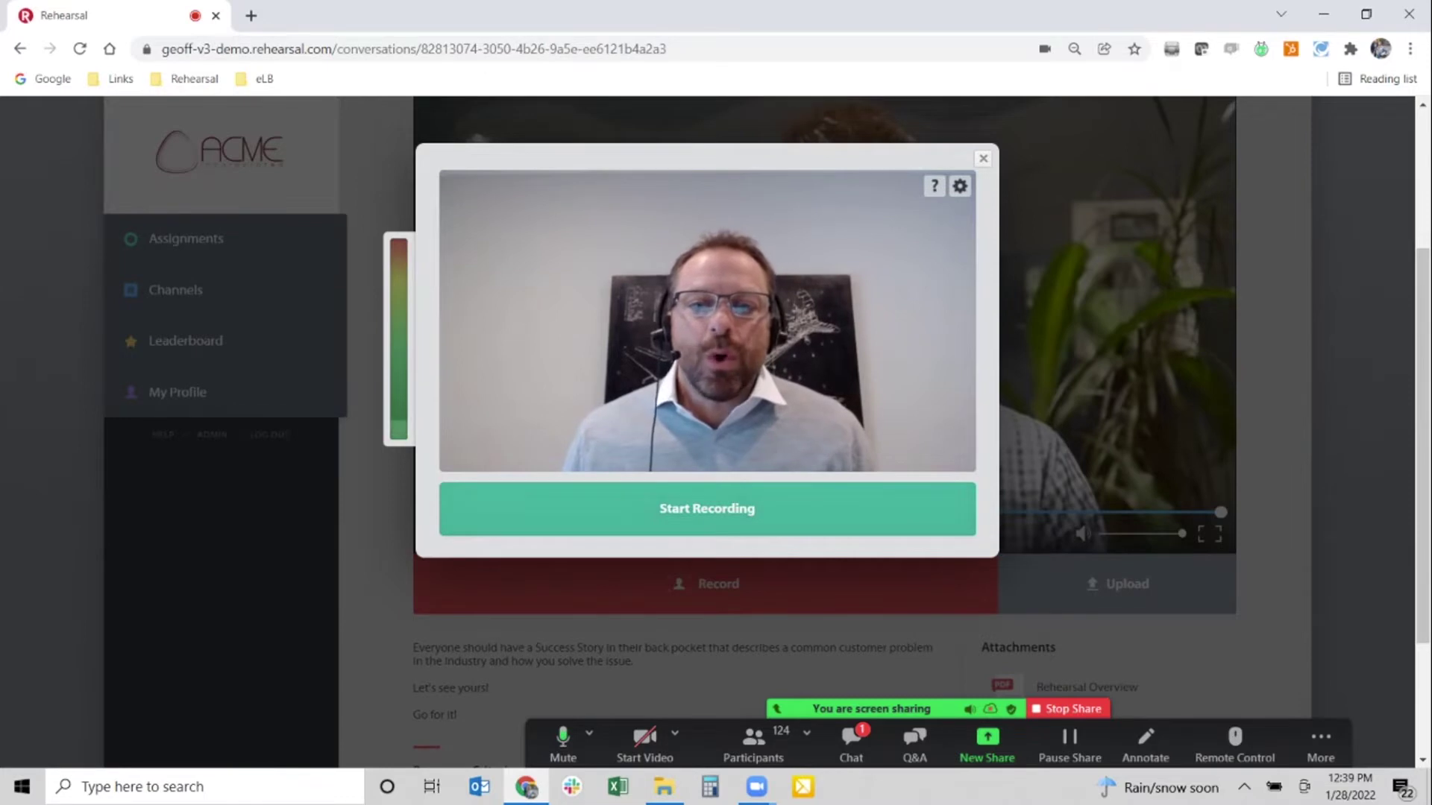
pyautogui.press('Return')
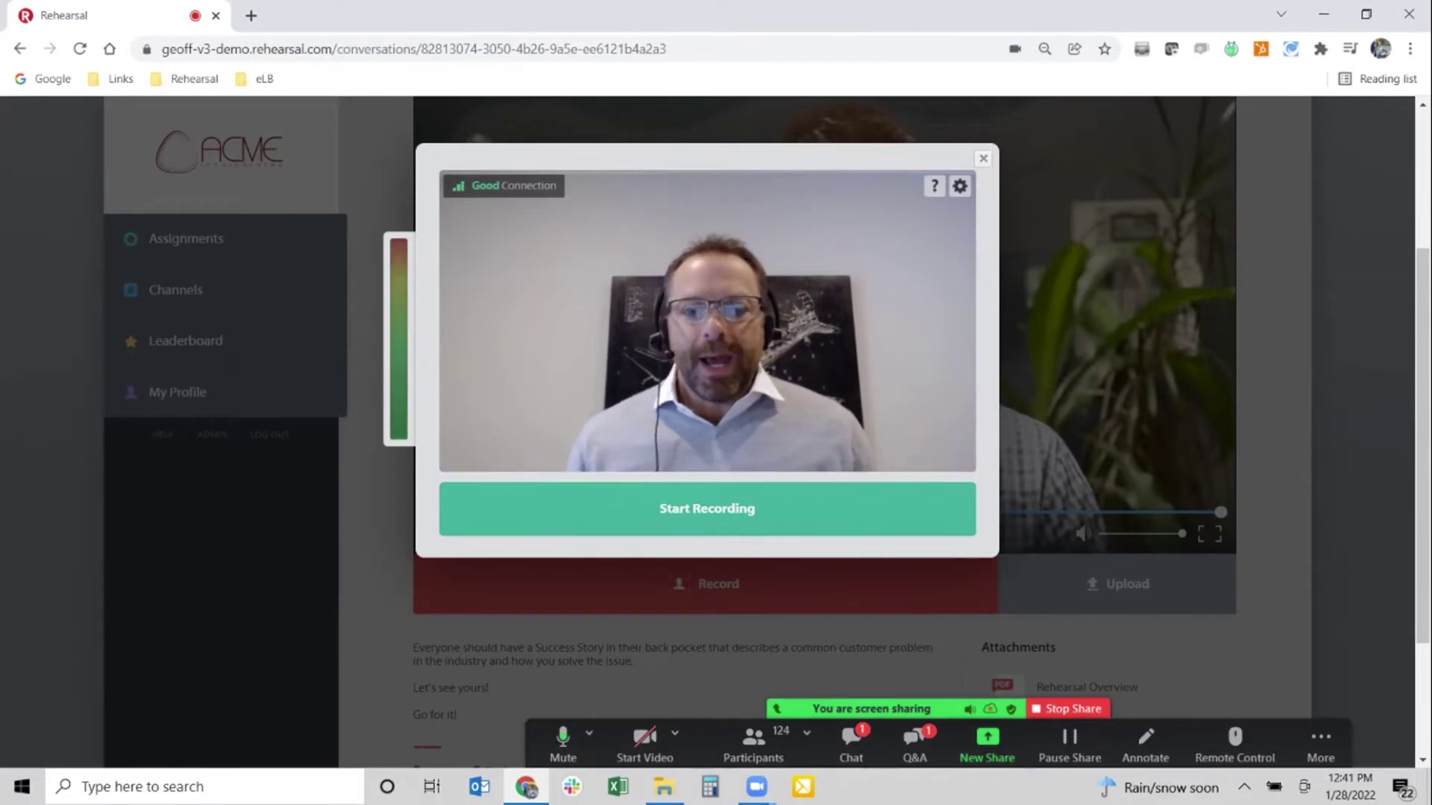
pyautogui.press('Return')
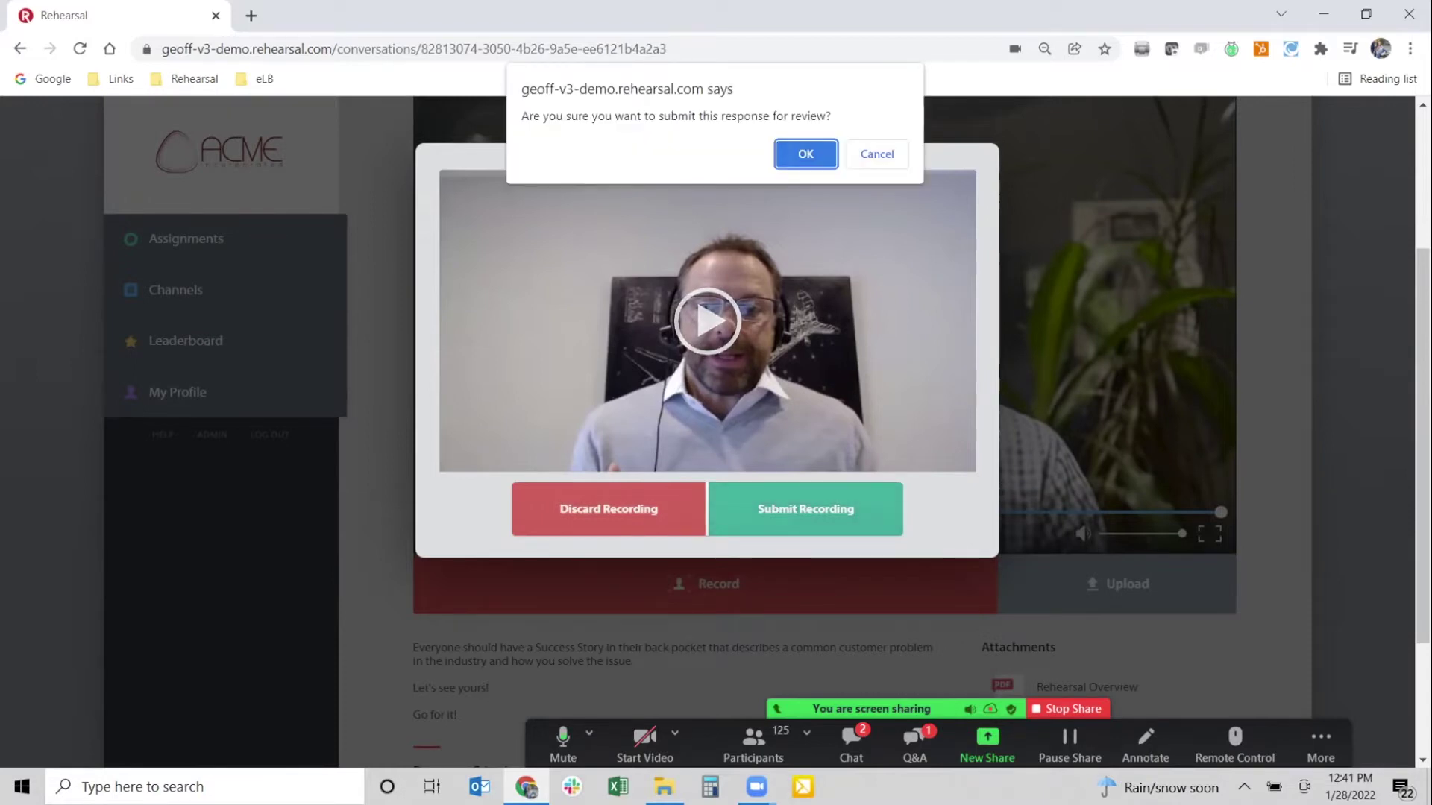
pyautogui.press('Return')
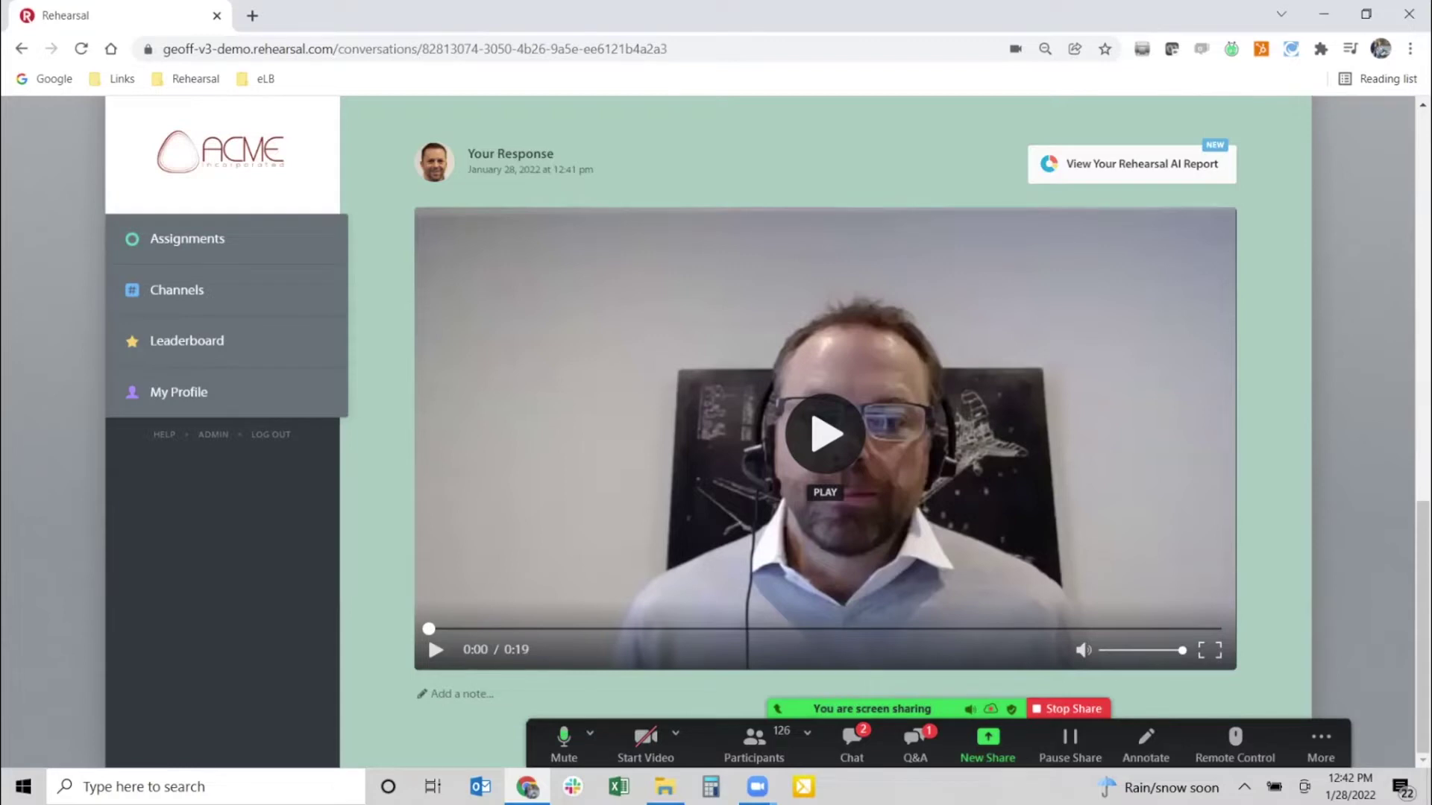
# - Switch to the admin review area and open the most recent Success Story conversation
pyautogui.scroll(10, 825, 433)
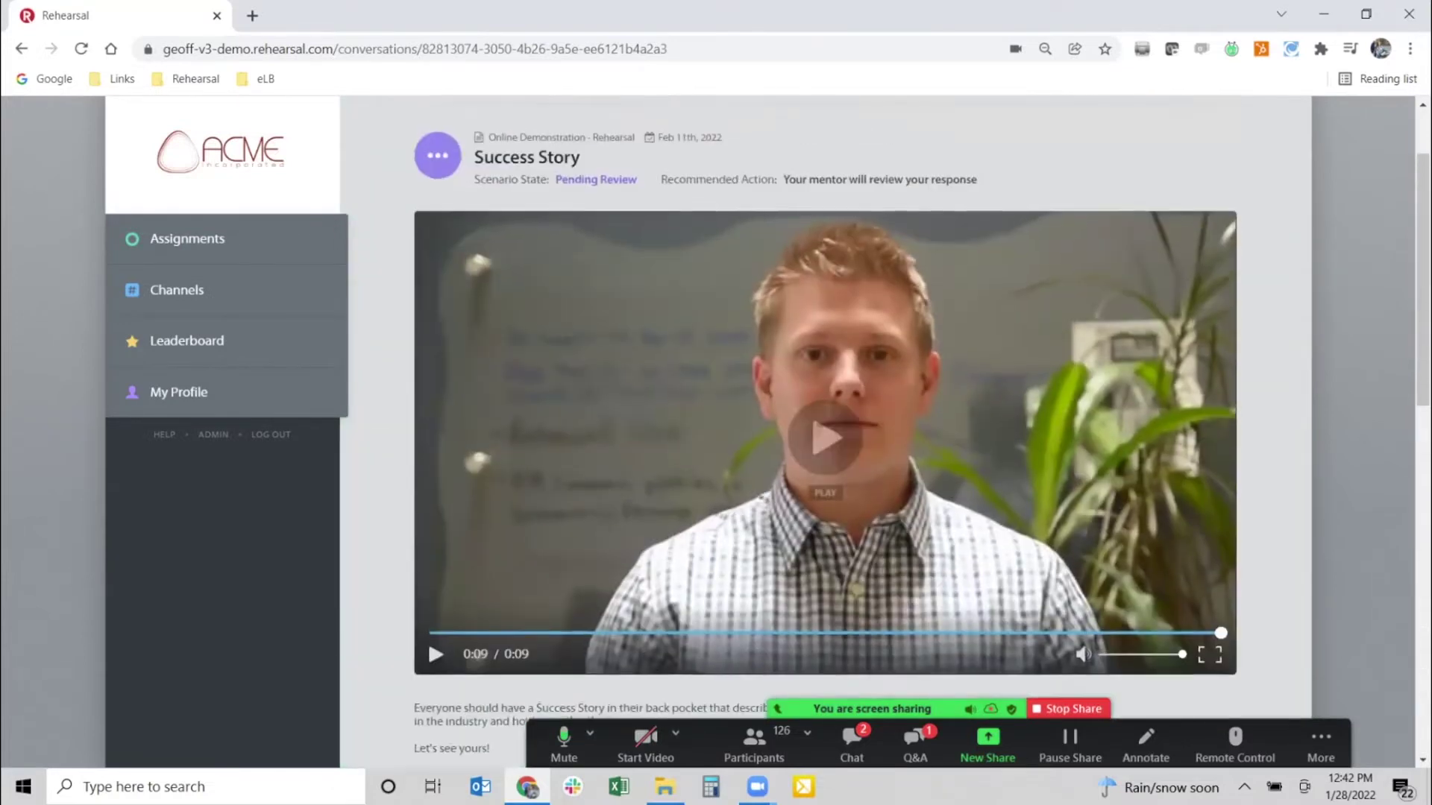
pyautogui.scroll(3, 824, 432)
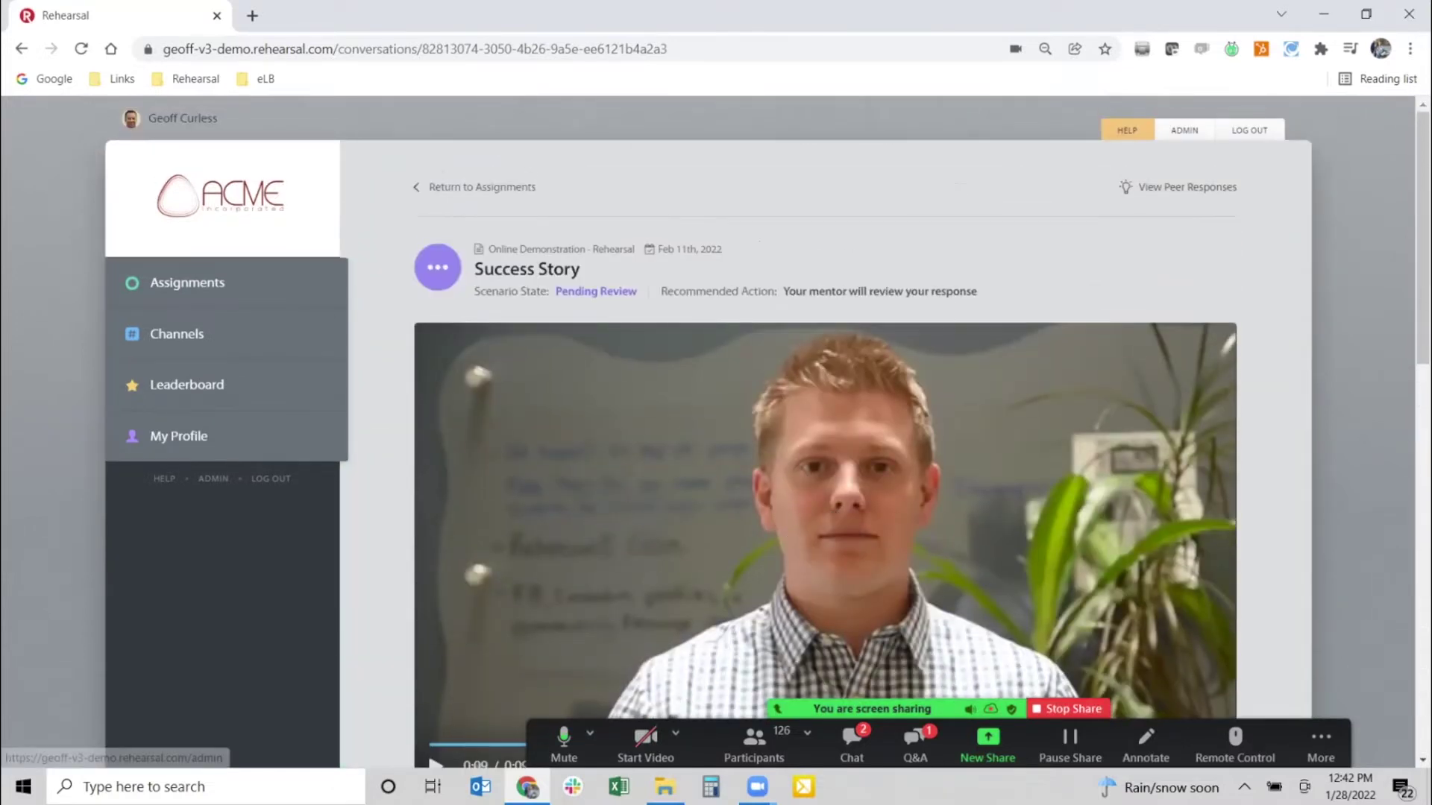
pyautogui.click(1183, 130)
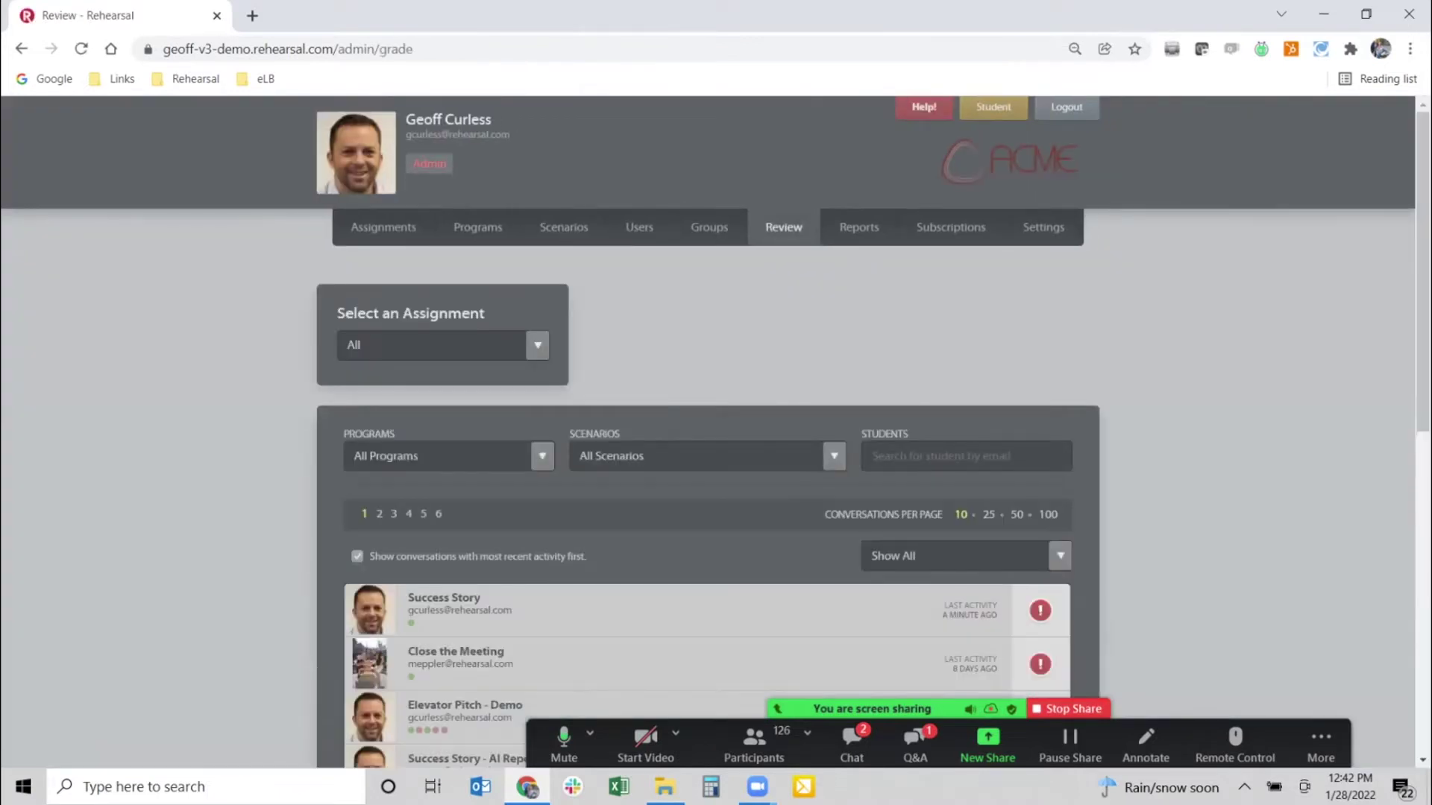
pyautogui.click(445, 599)
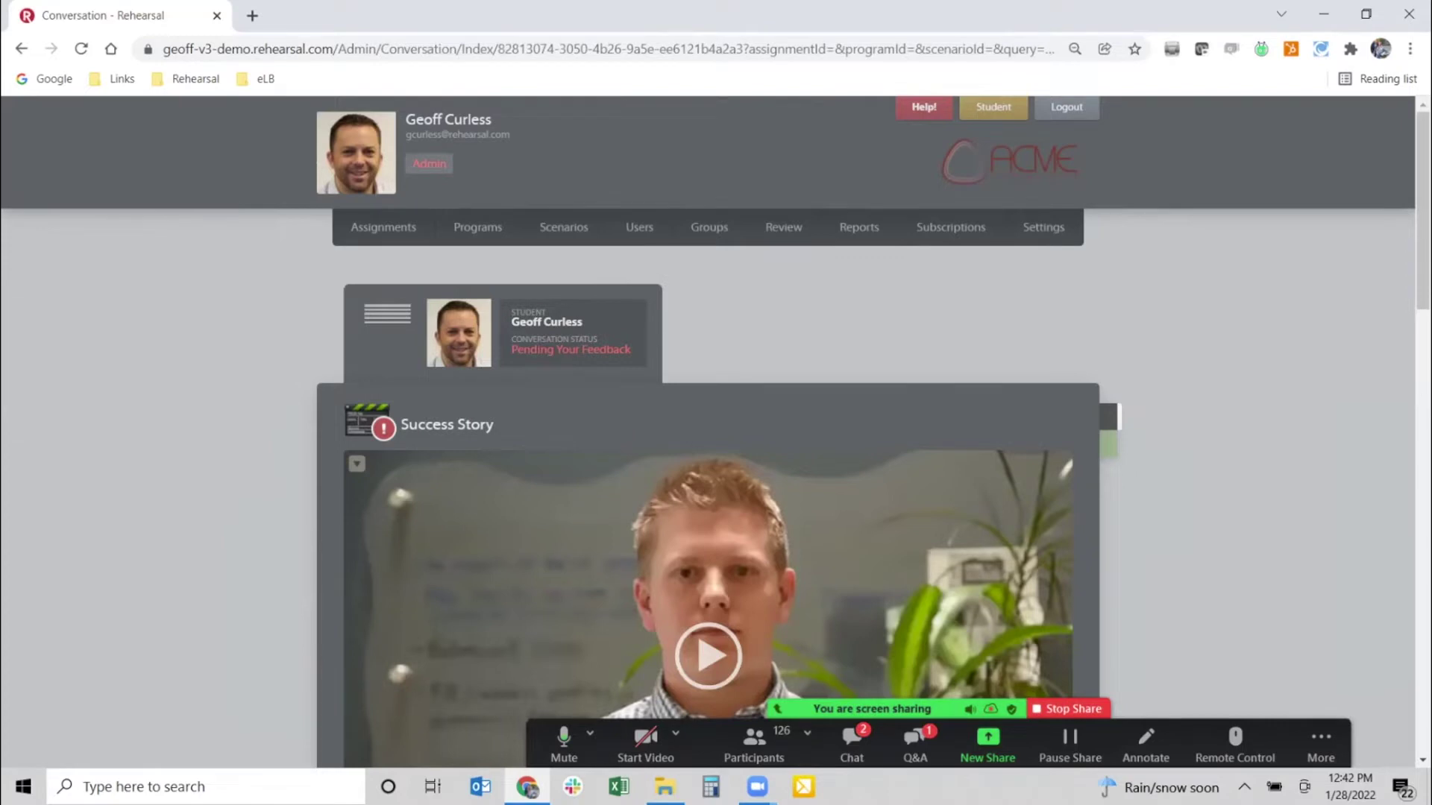
# - Play the first seconds of the submitted student response and pause it
pyautogui.scroll(-1, 708, 410)
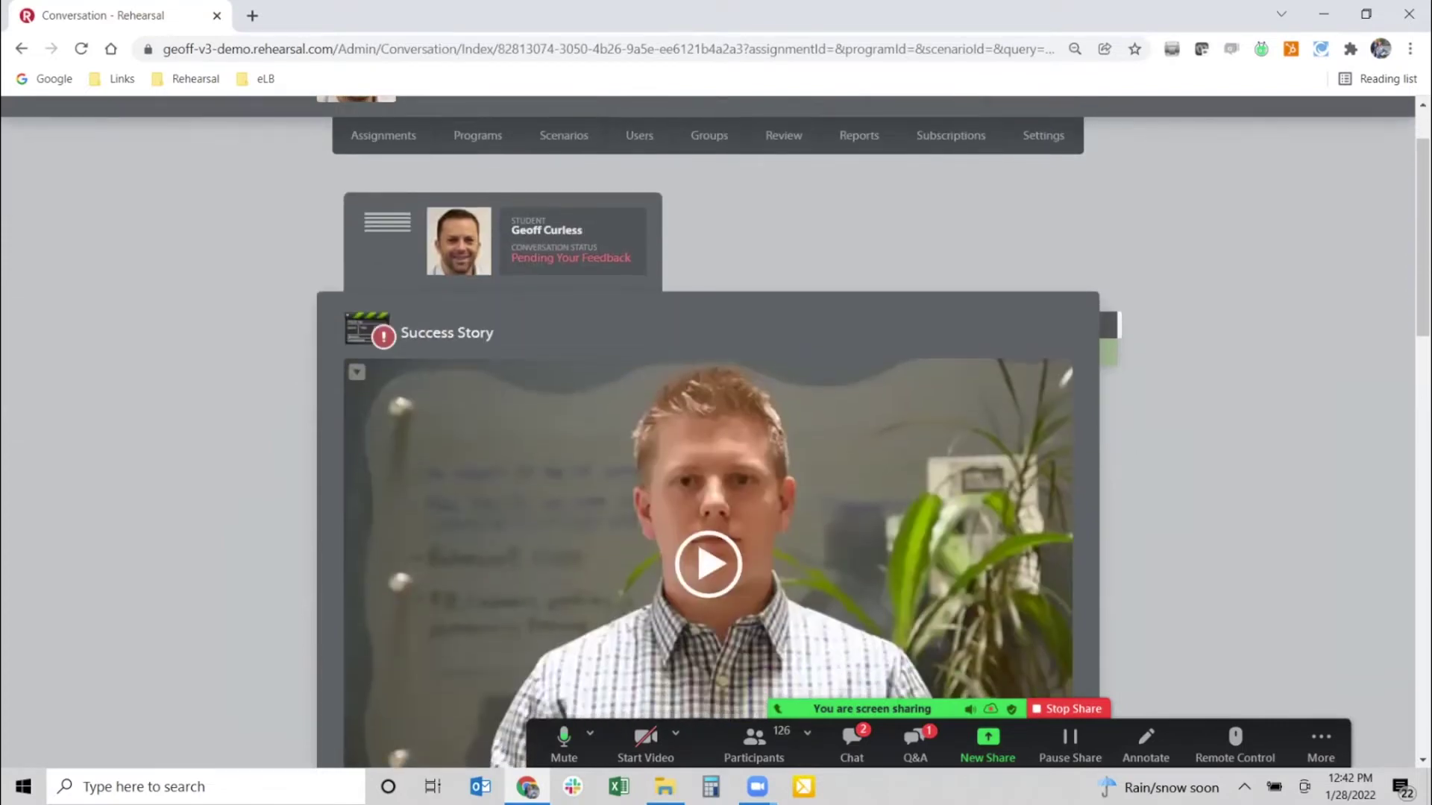
pyautogui.scroll(-12, 709, 432)
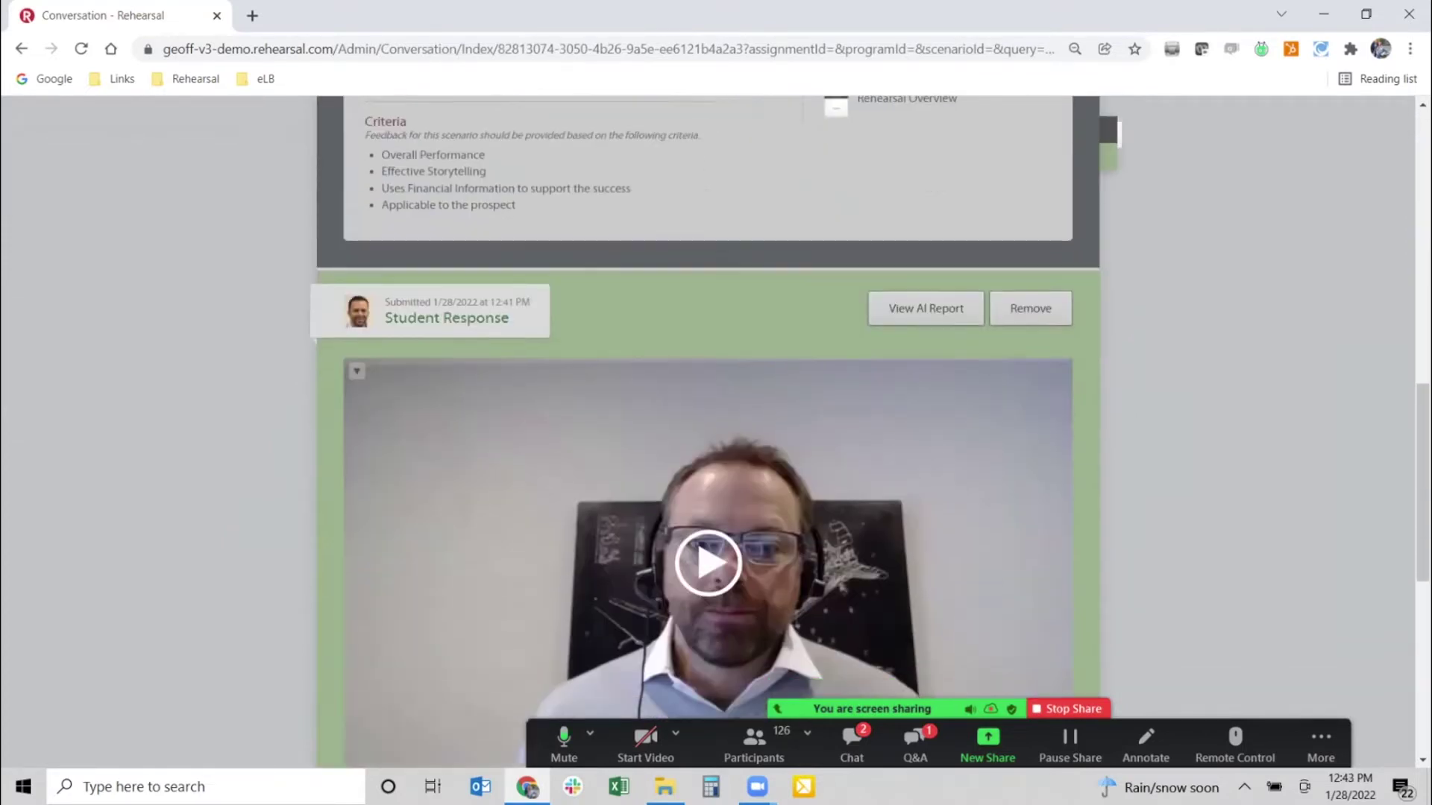
pyautogui.scroll(-2, 708, 432)
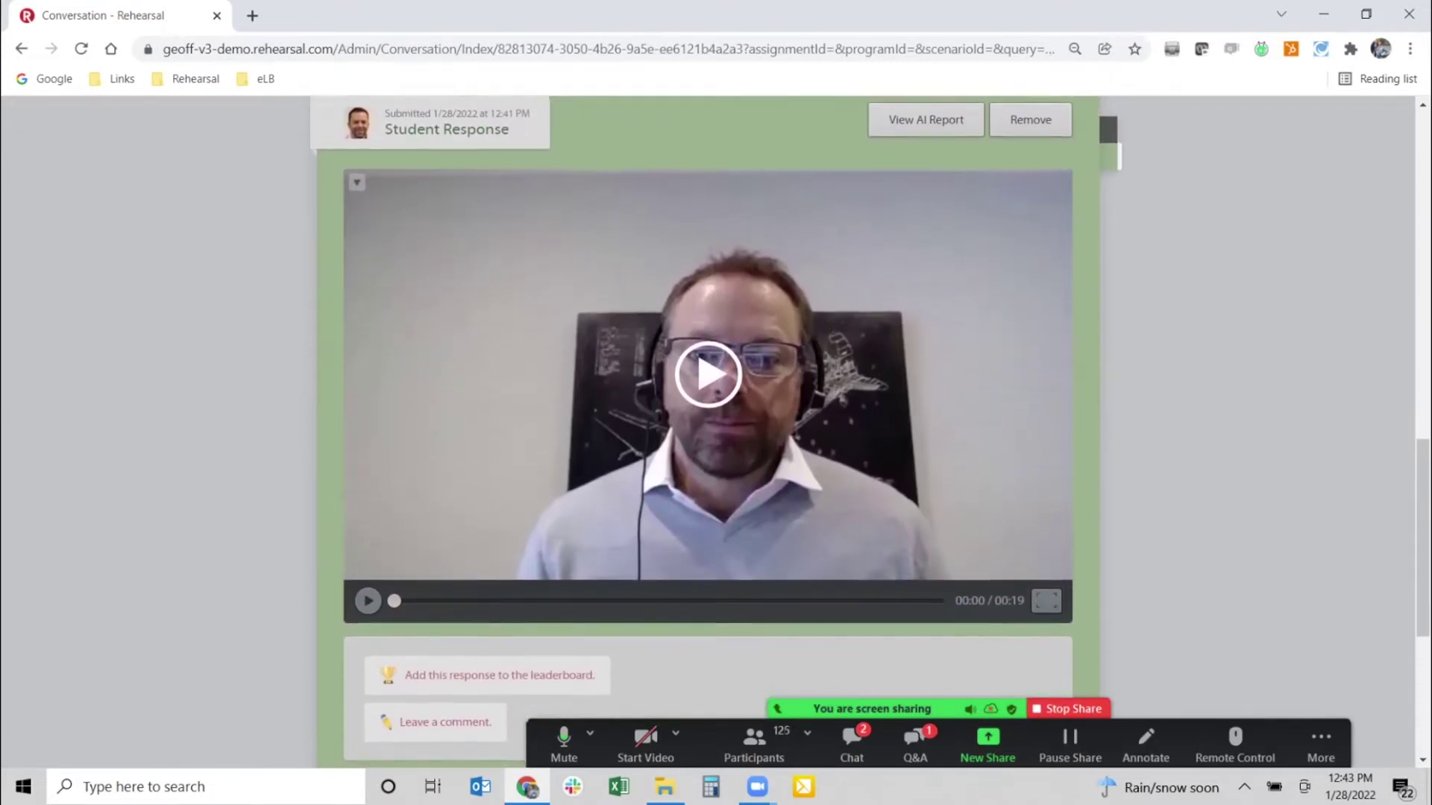
pyautogui.press('space')
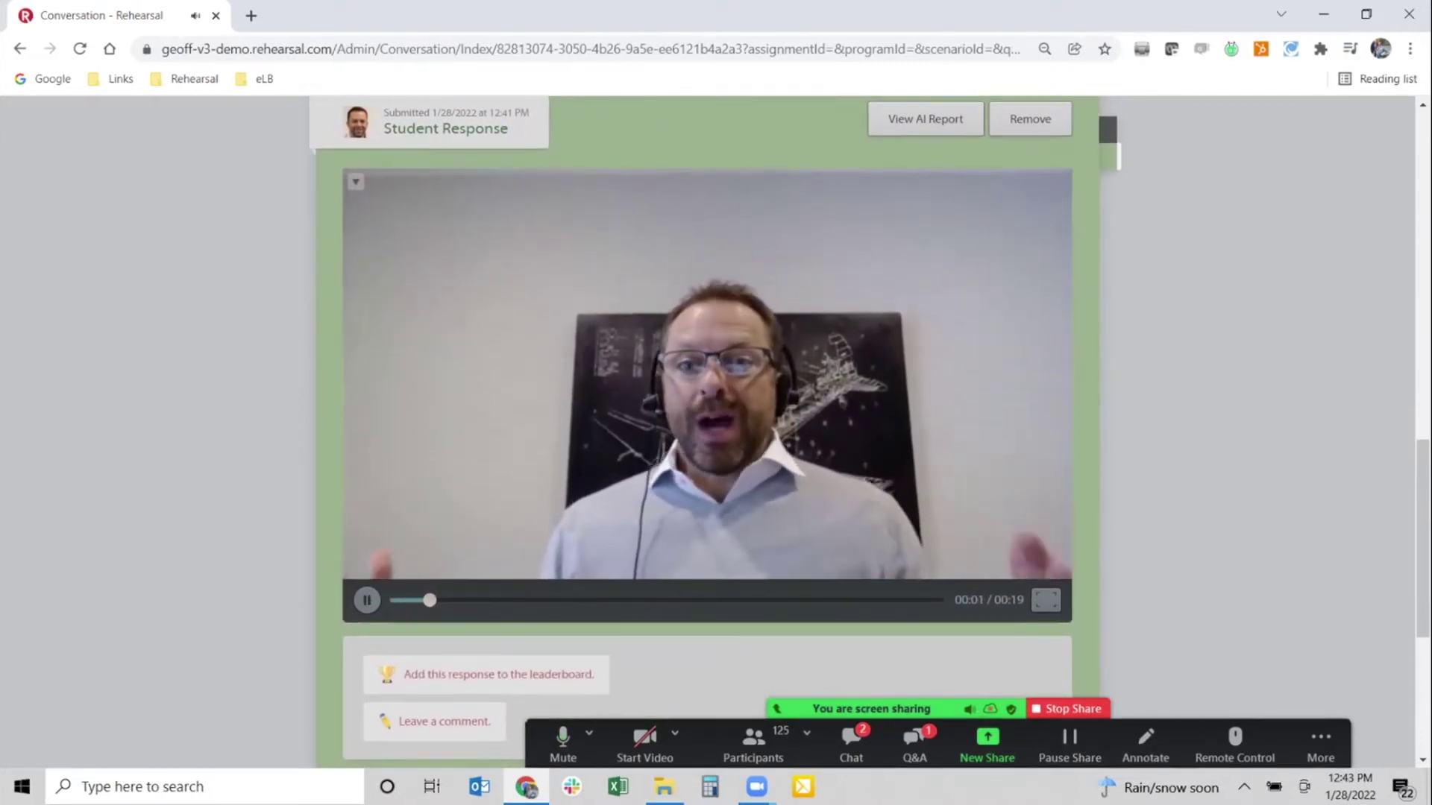
pyautogui.press('space')
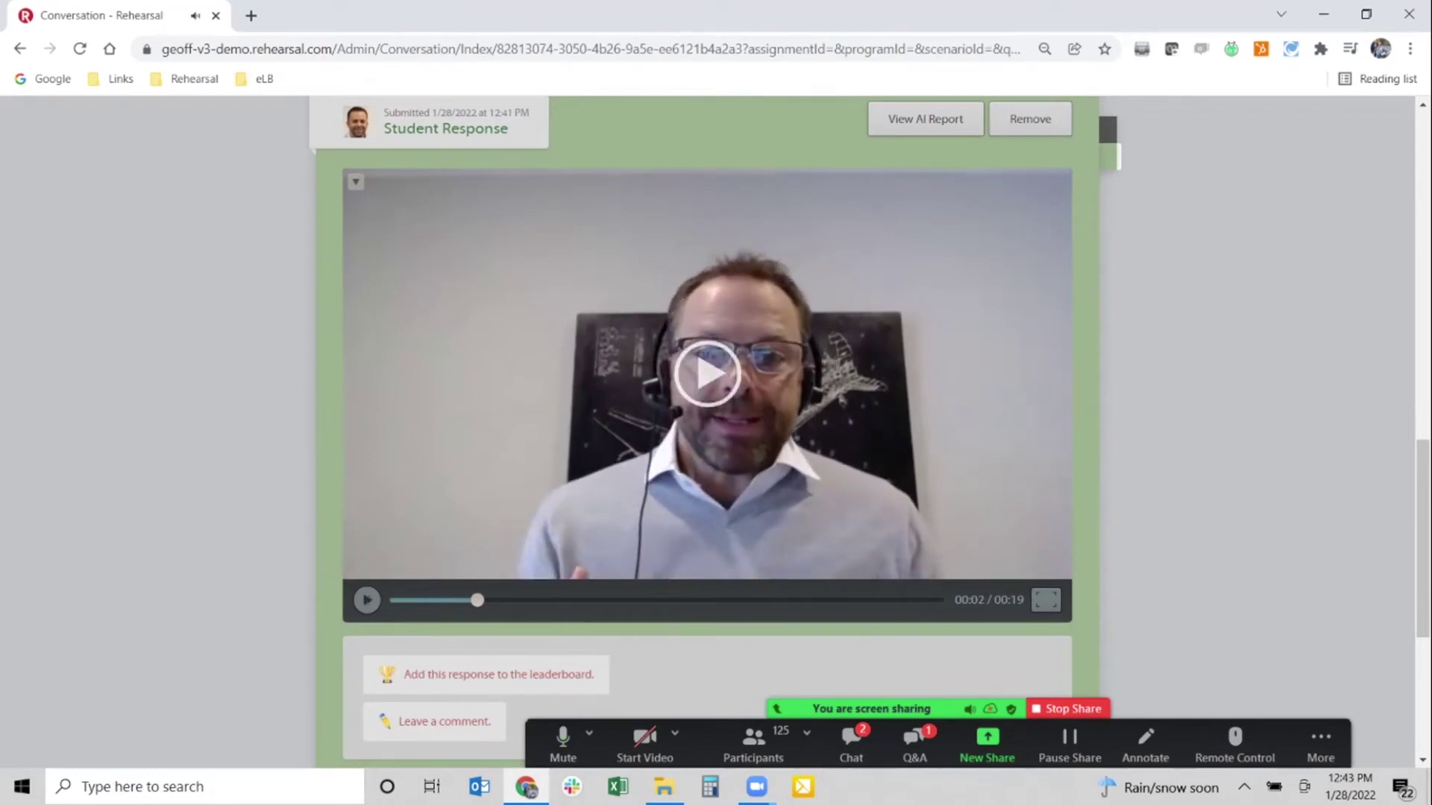
# - Prompt the student for a new response and save the message text "Type in anything here..."
pyautogui.scroll(-1, 708, 432)
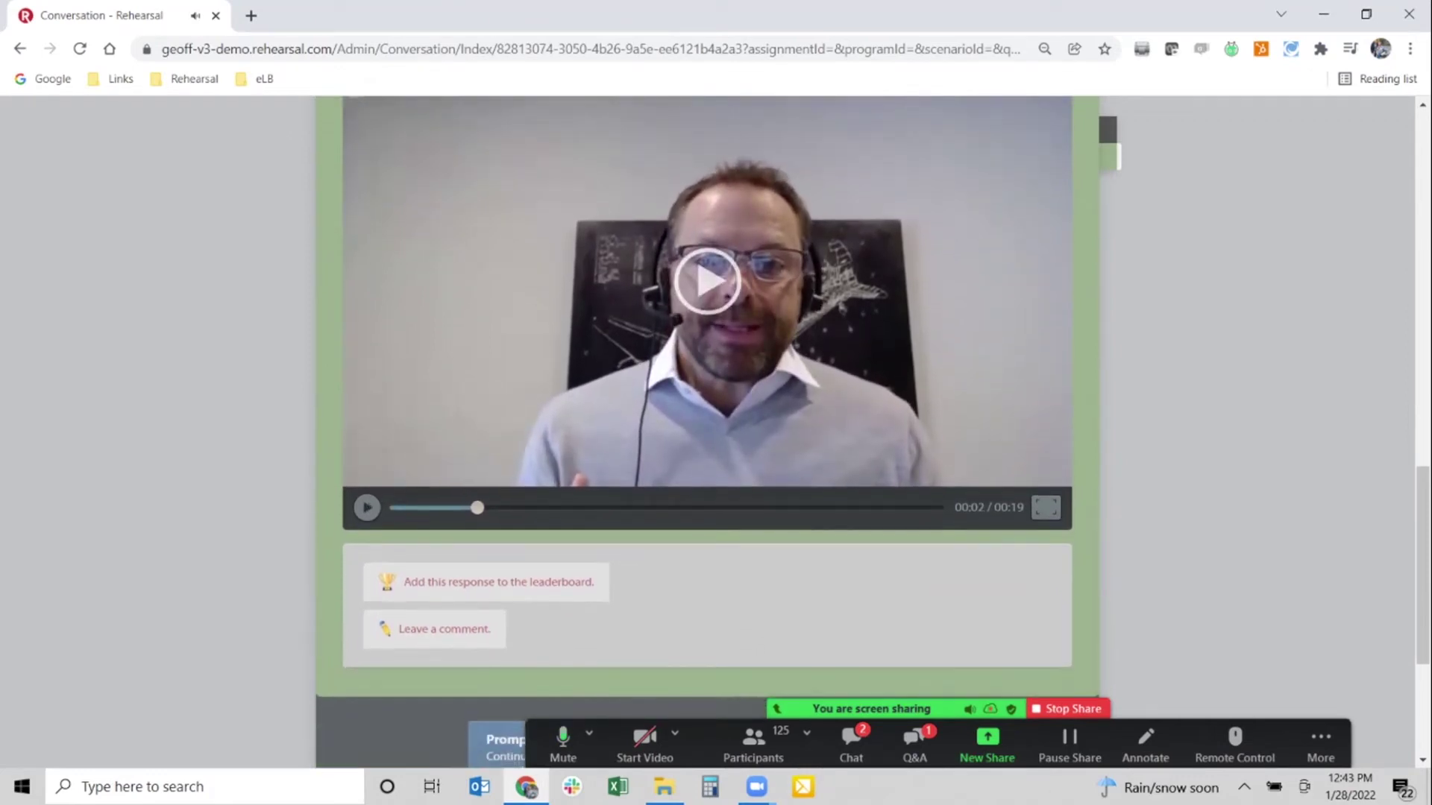
pyautogui.scroll(-1, 708, 432)
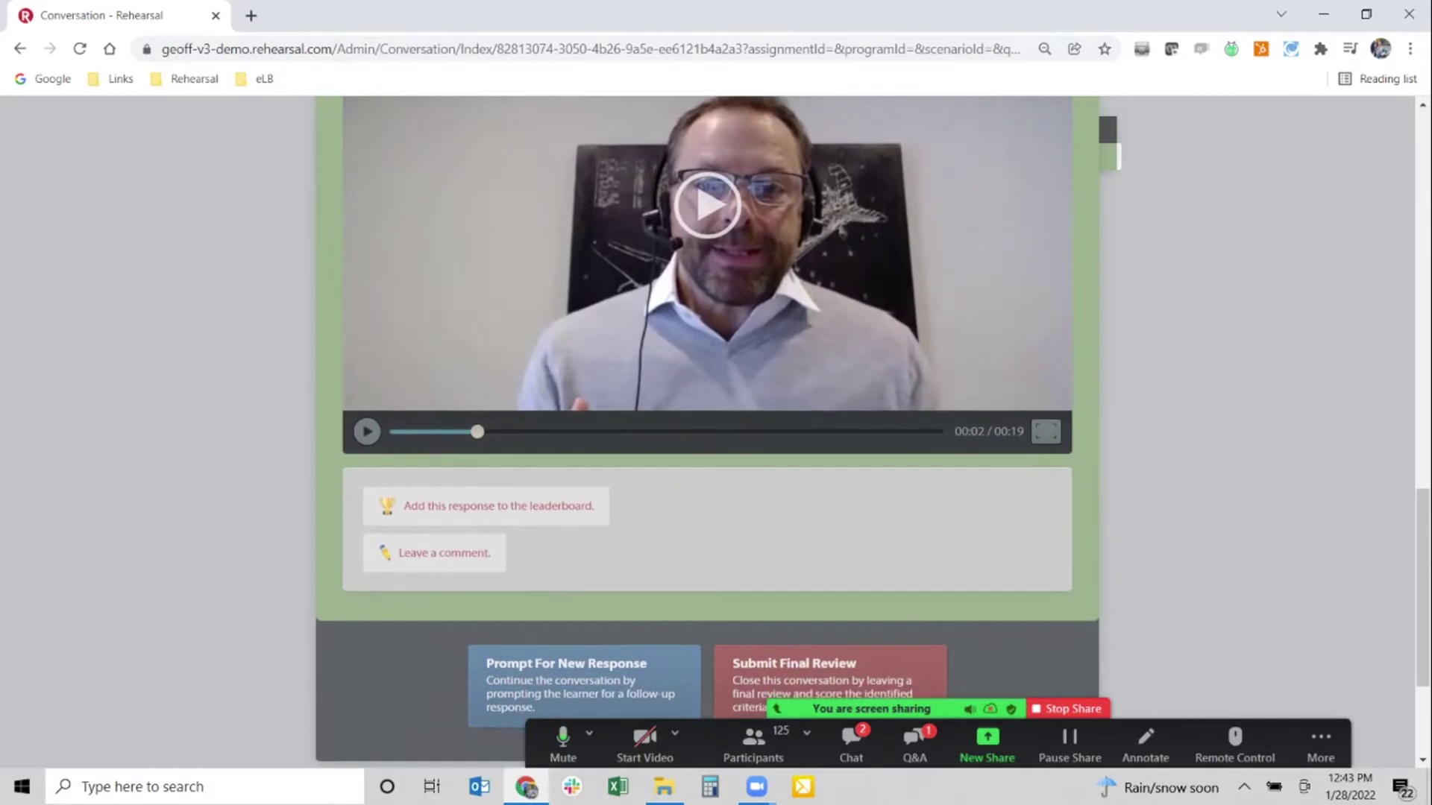
pyautogui.scroll(-1, 708, 432)
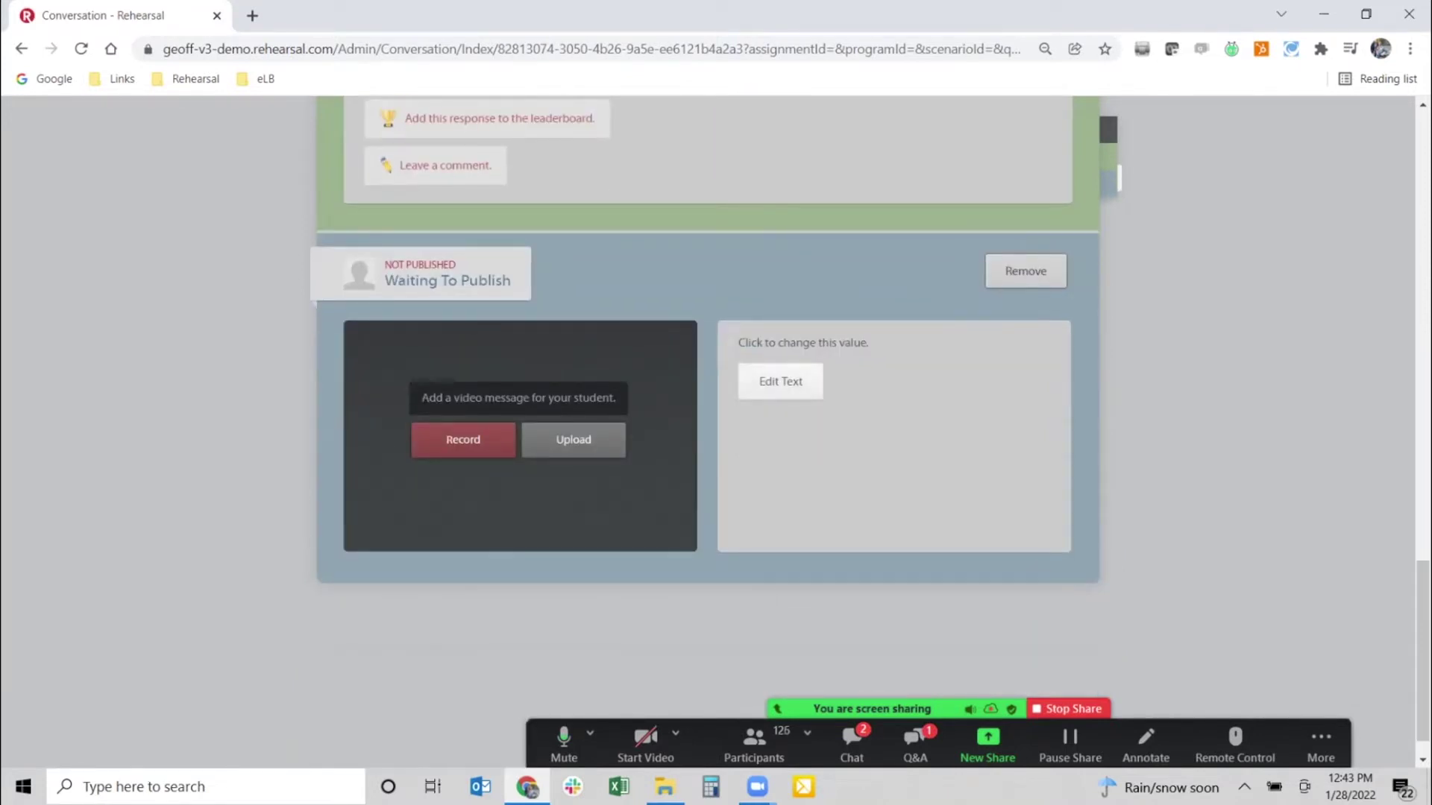
pyautogui.click(779, 381)
pyautogui.write('Type in anythi')
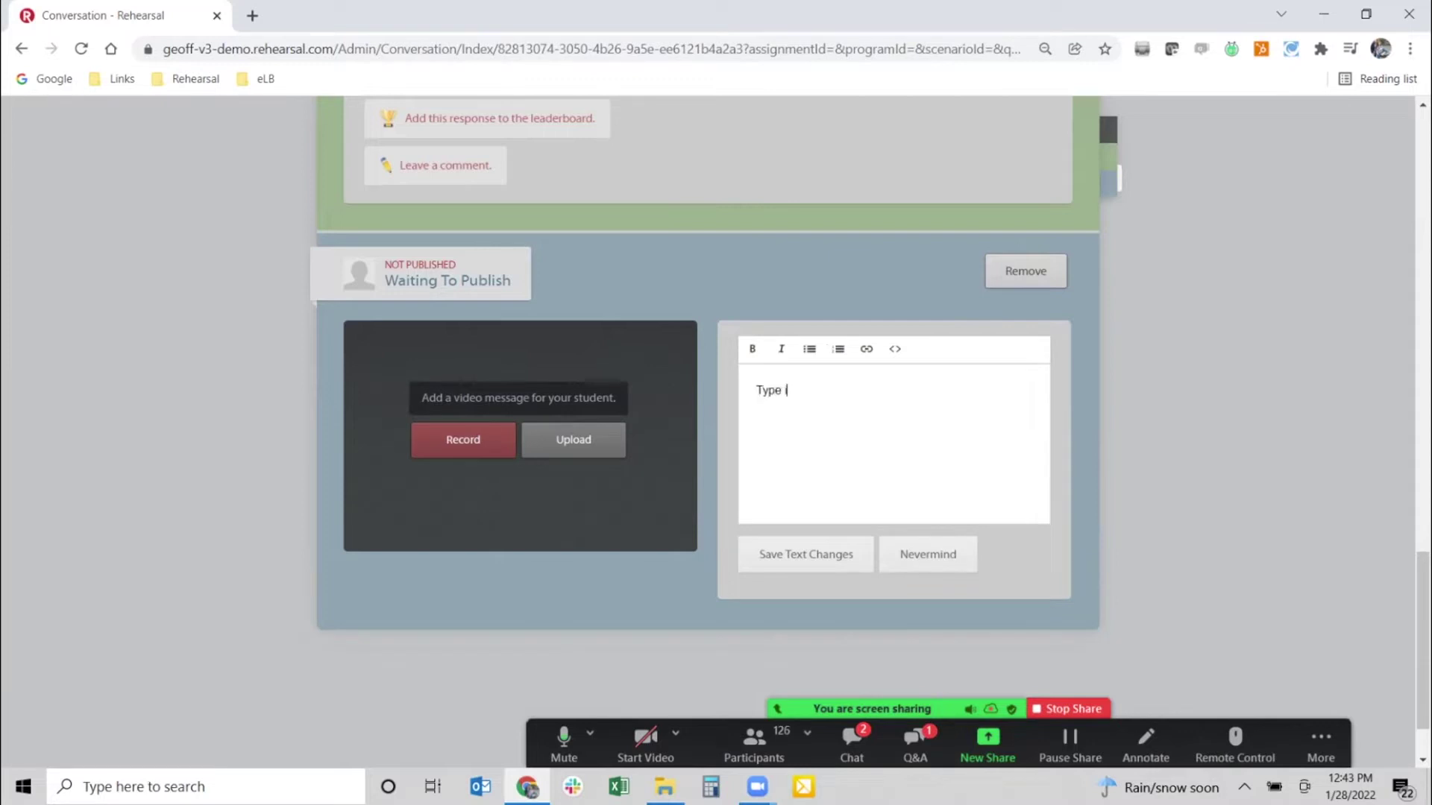
pyautogui.write('ng here...')
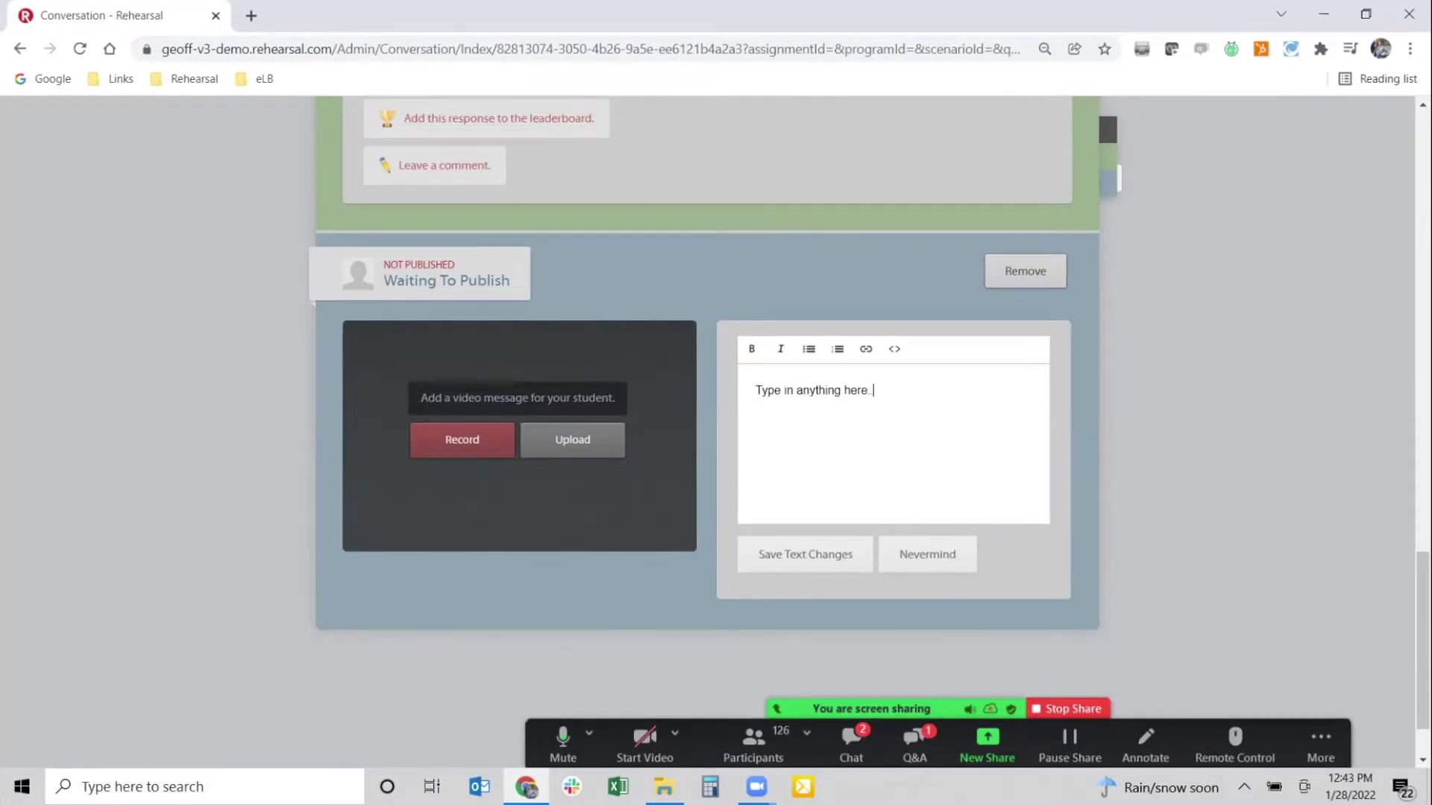
pyautogui.click(804, 554)
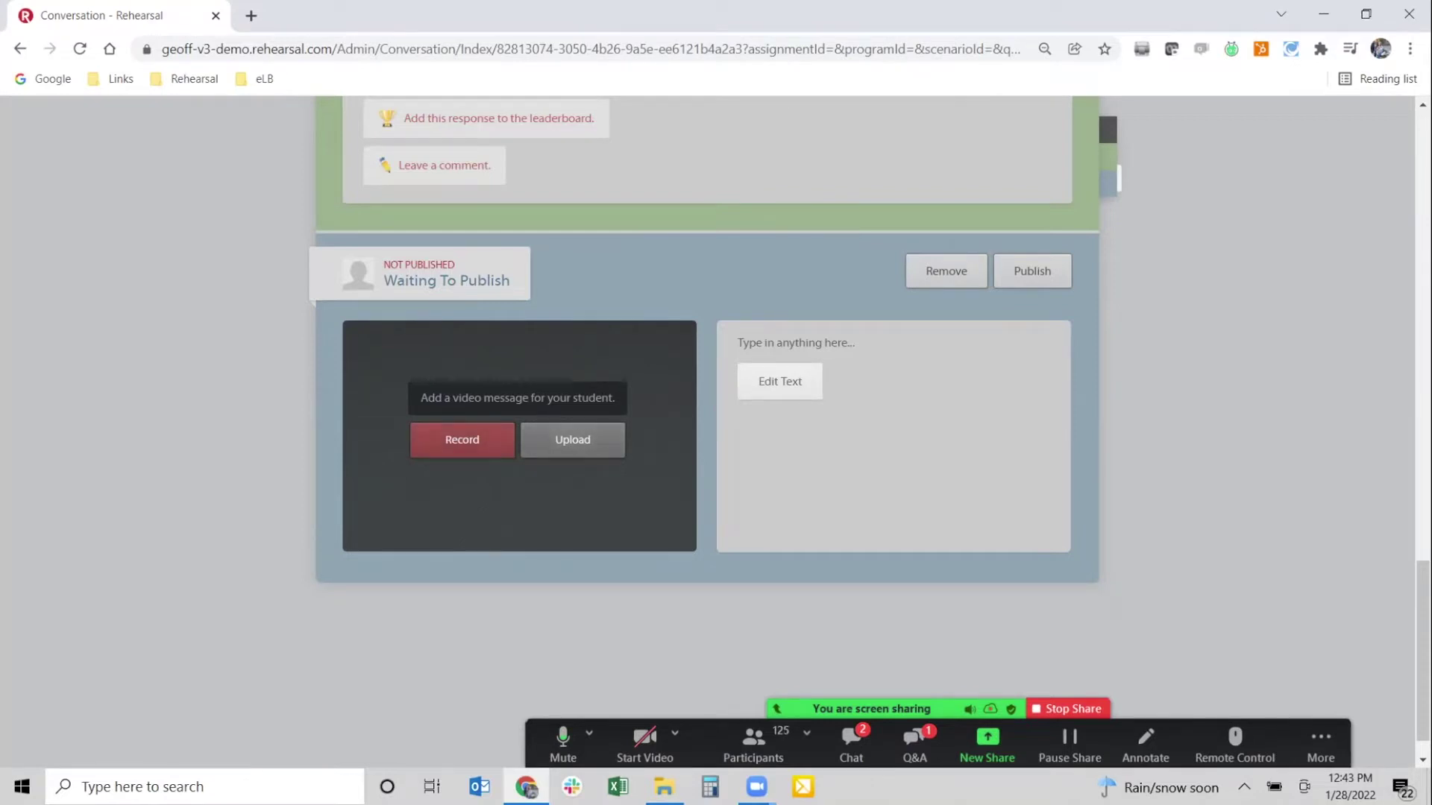
# - Record a webcam video message for the student and publish the feedback
pyautogui.click(461, 439)
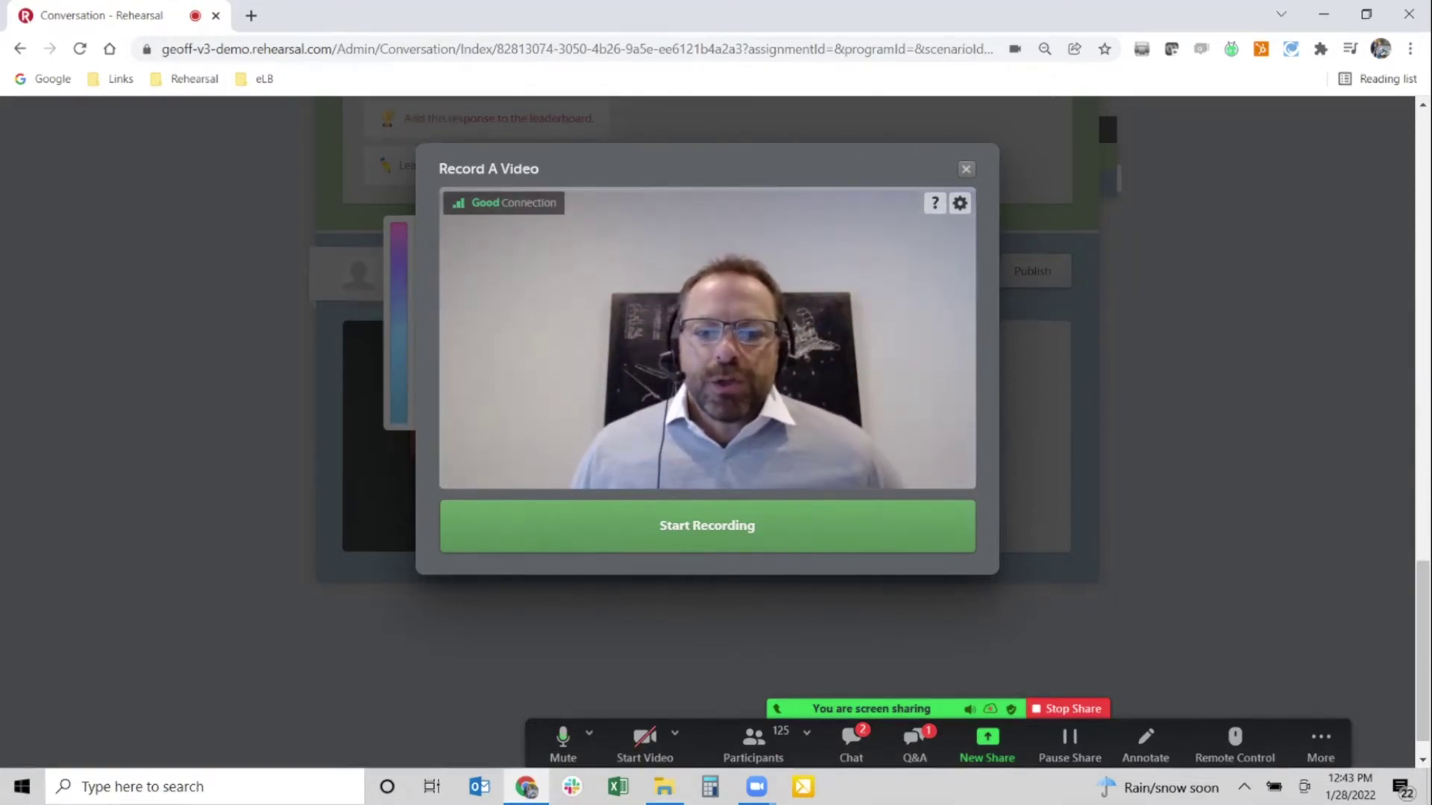
pyautogui.click(707, 525)
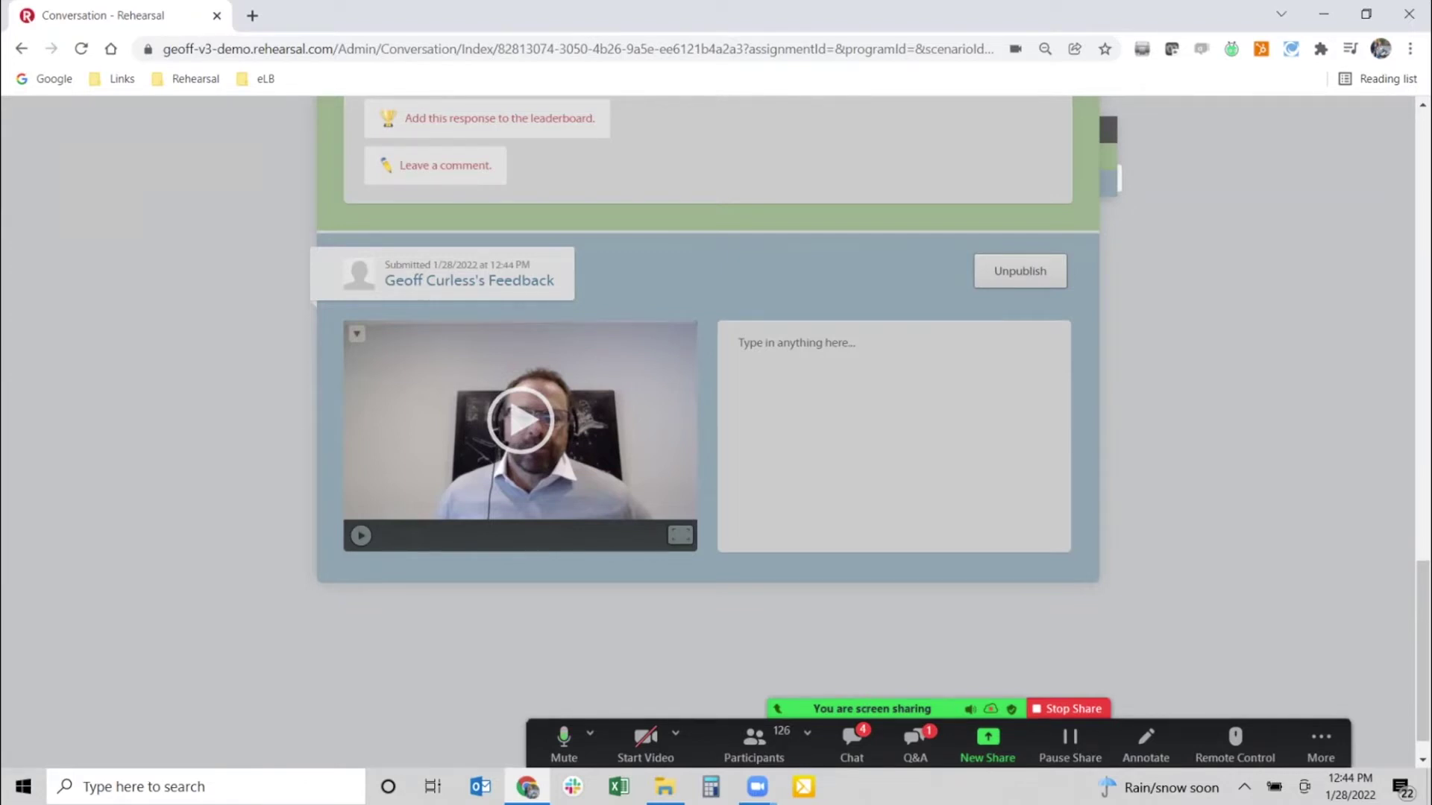
pyautogui.scroll(20, 708, 431)
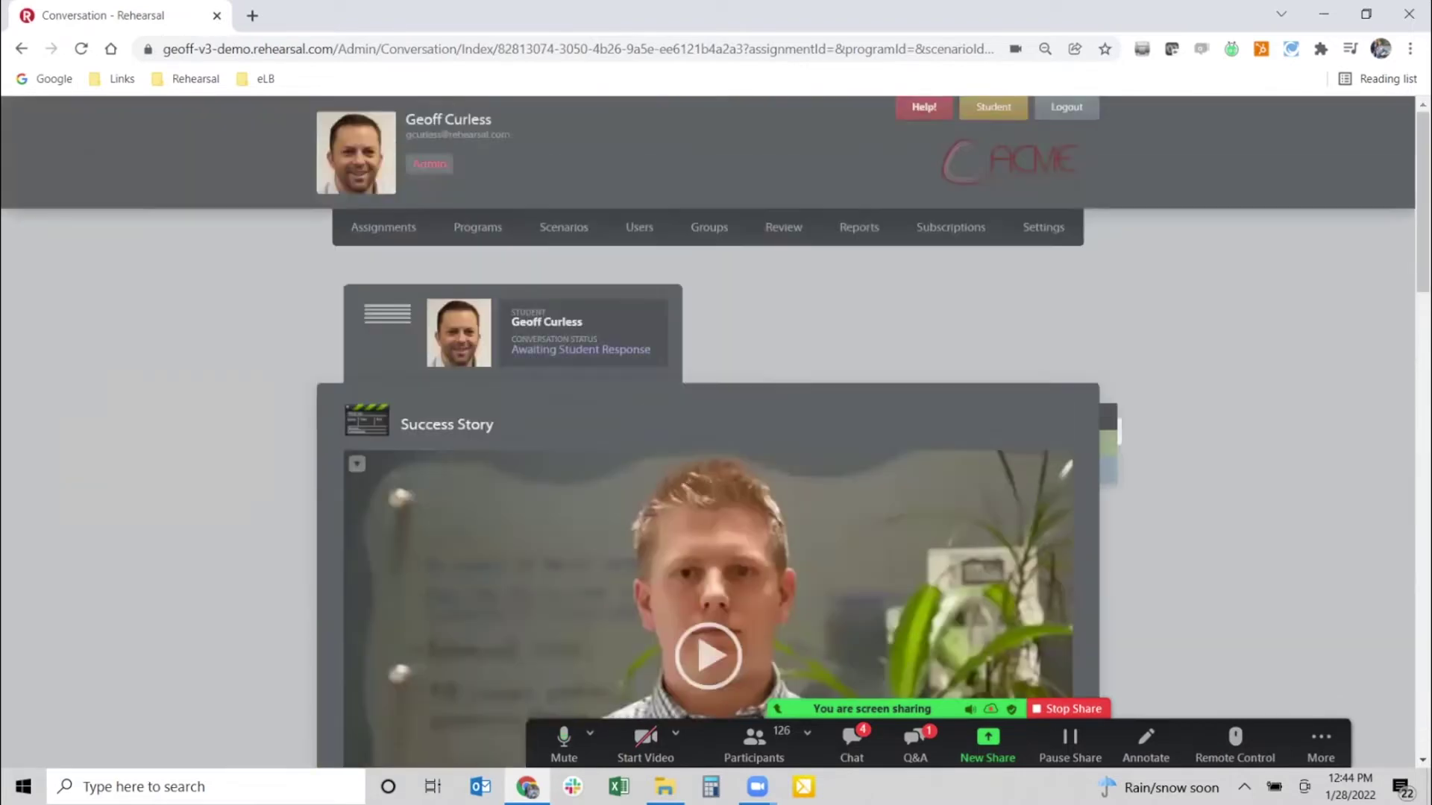
# - Switch to the student view of the Success Story conversation, record a new webcam response to the mentor's prompt and submit it for review
pyautogui.click(383, 226)
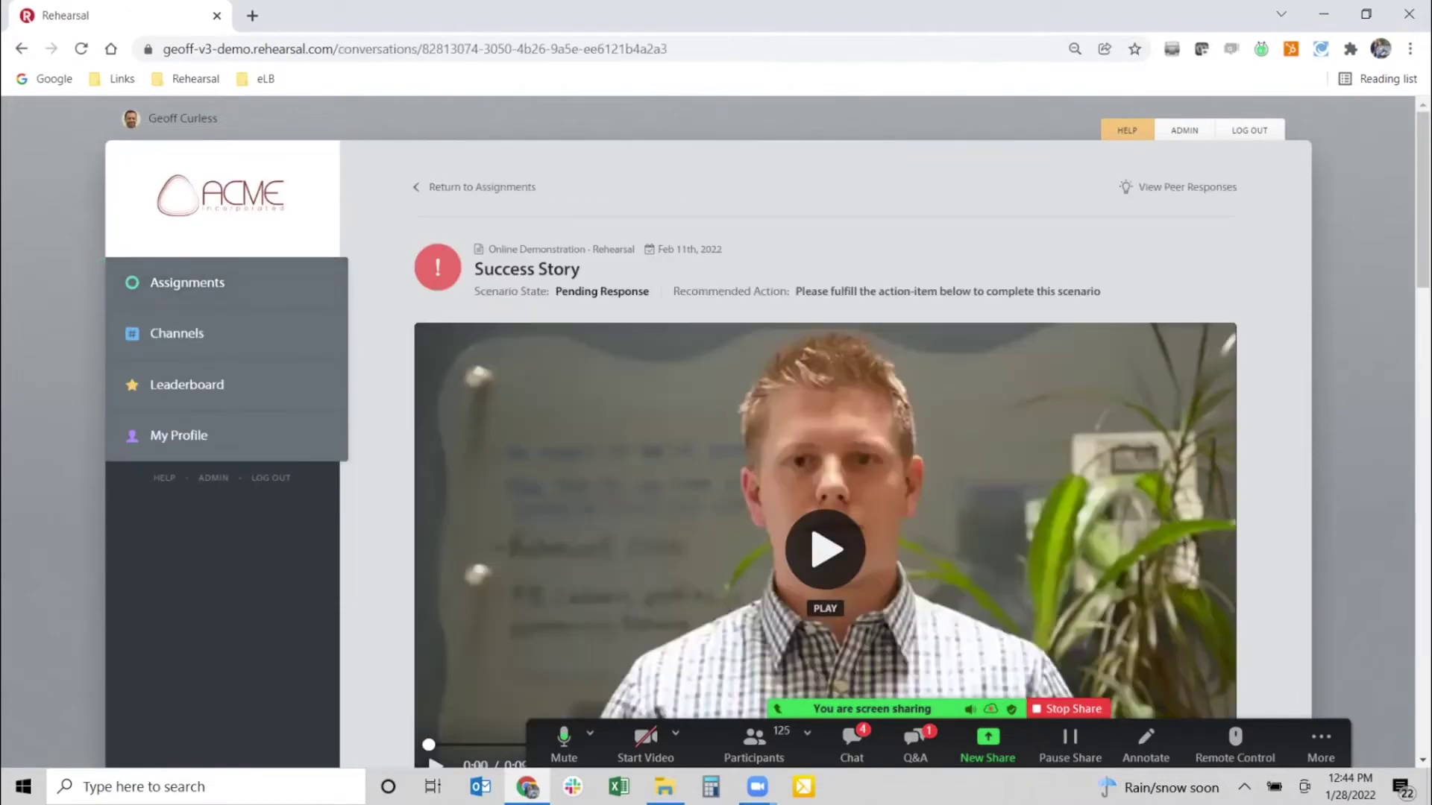
pyautogui.scroll(-7, 824, 433)
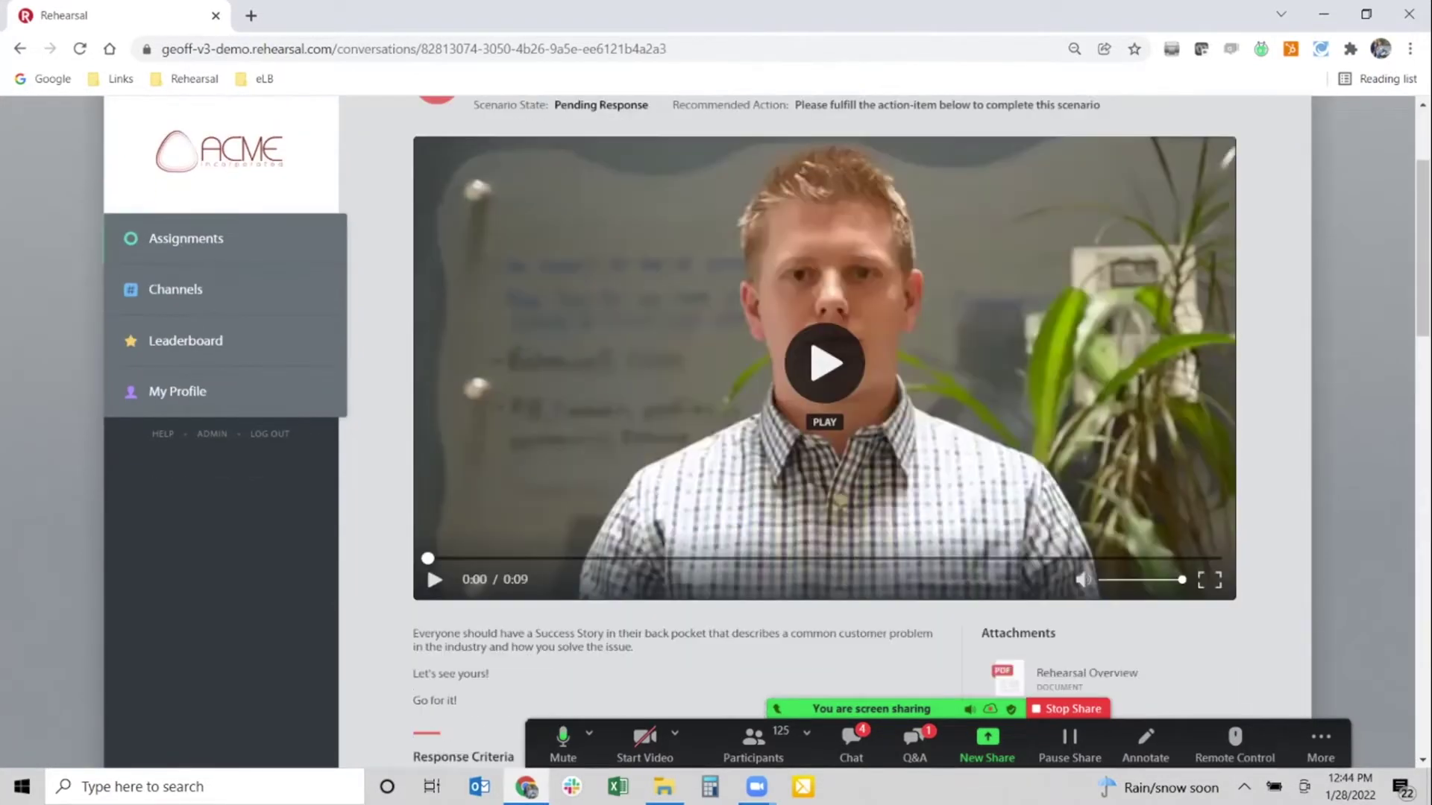
pyautogui.scroll(-6, 824, 432)
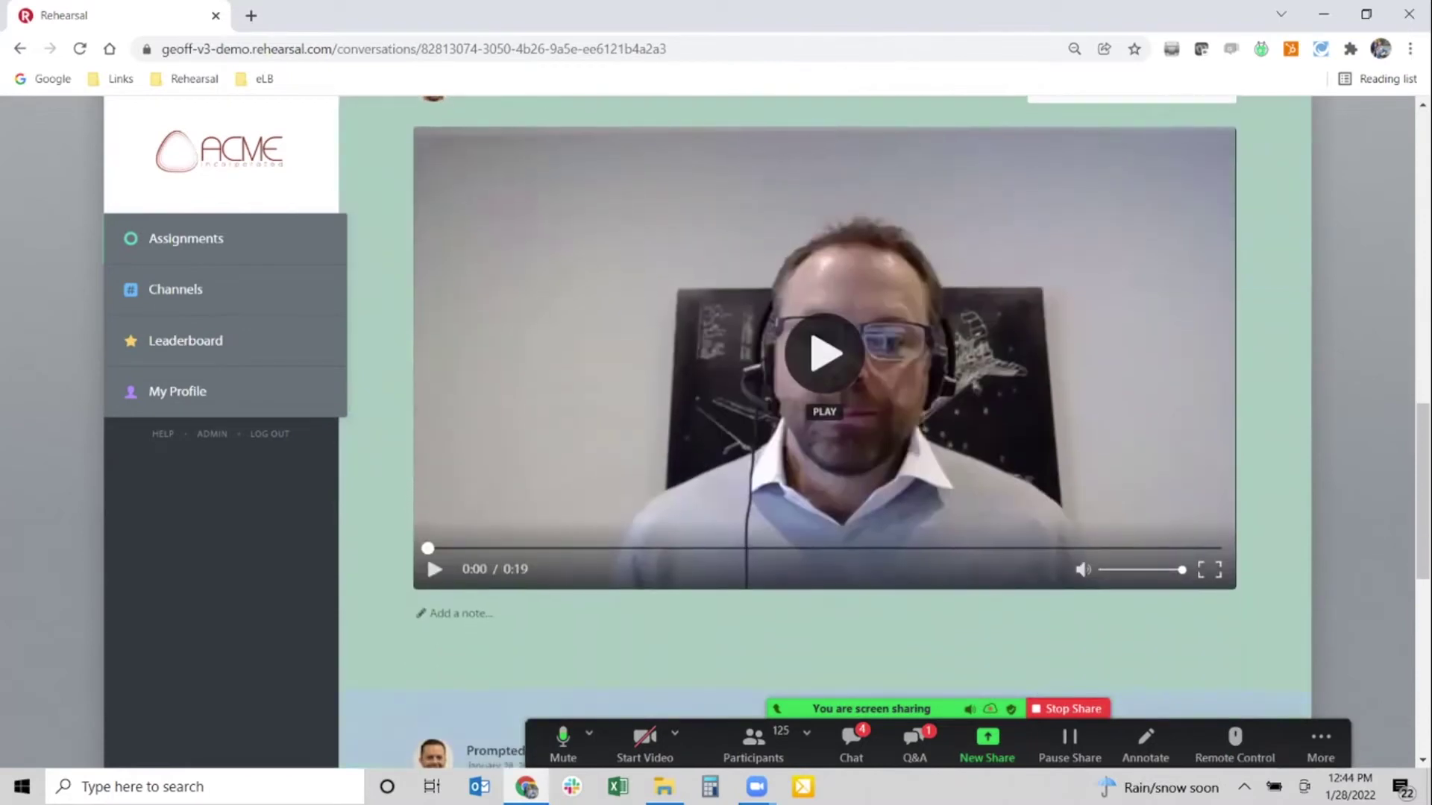
pyautogui.scroll(-8, 824, 432)
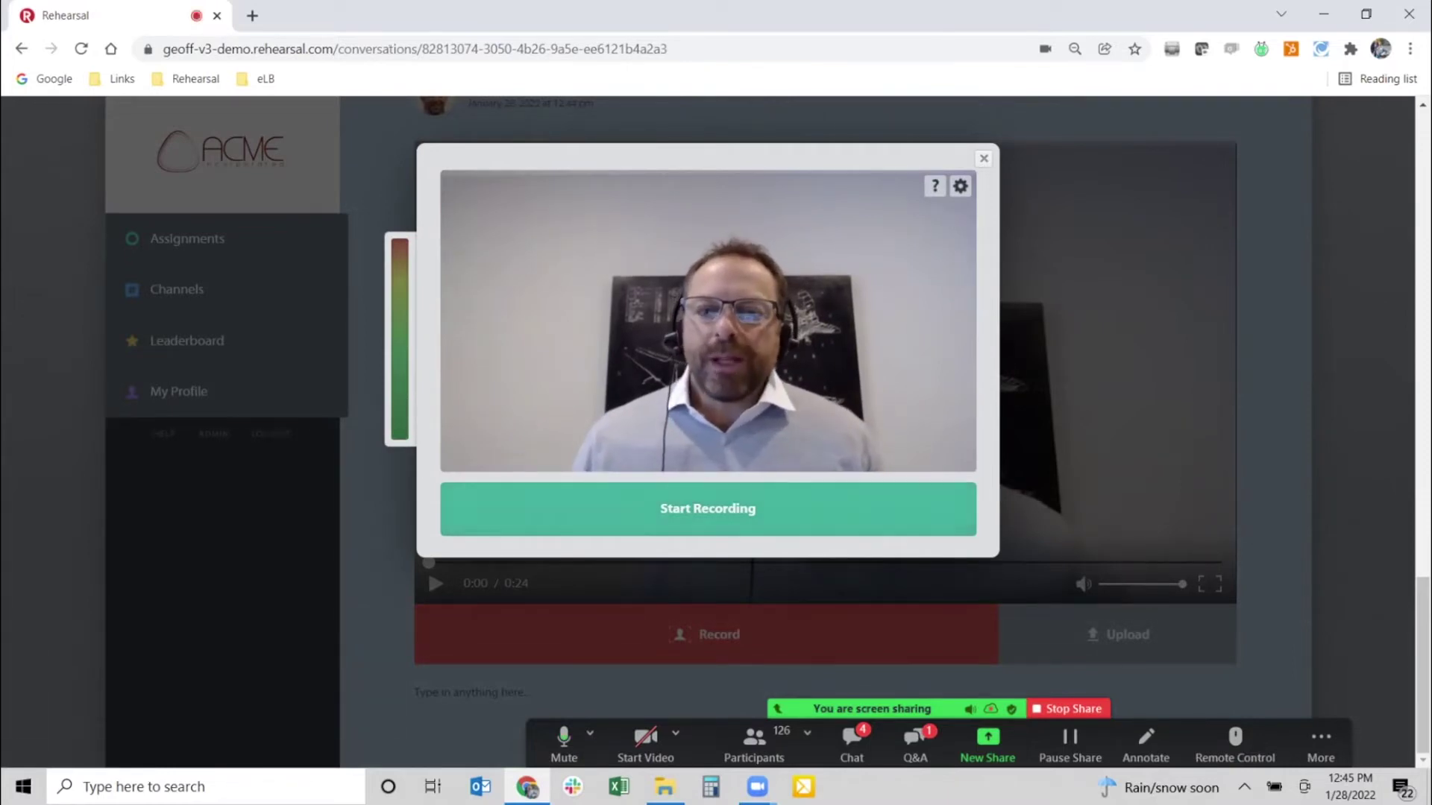
pyautogui.click(707, 509)
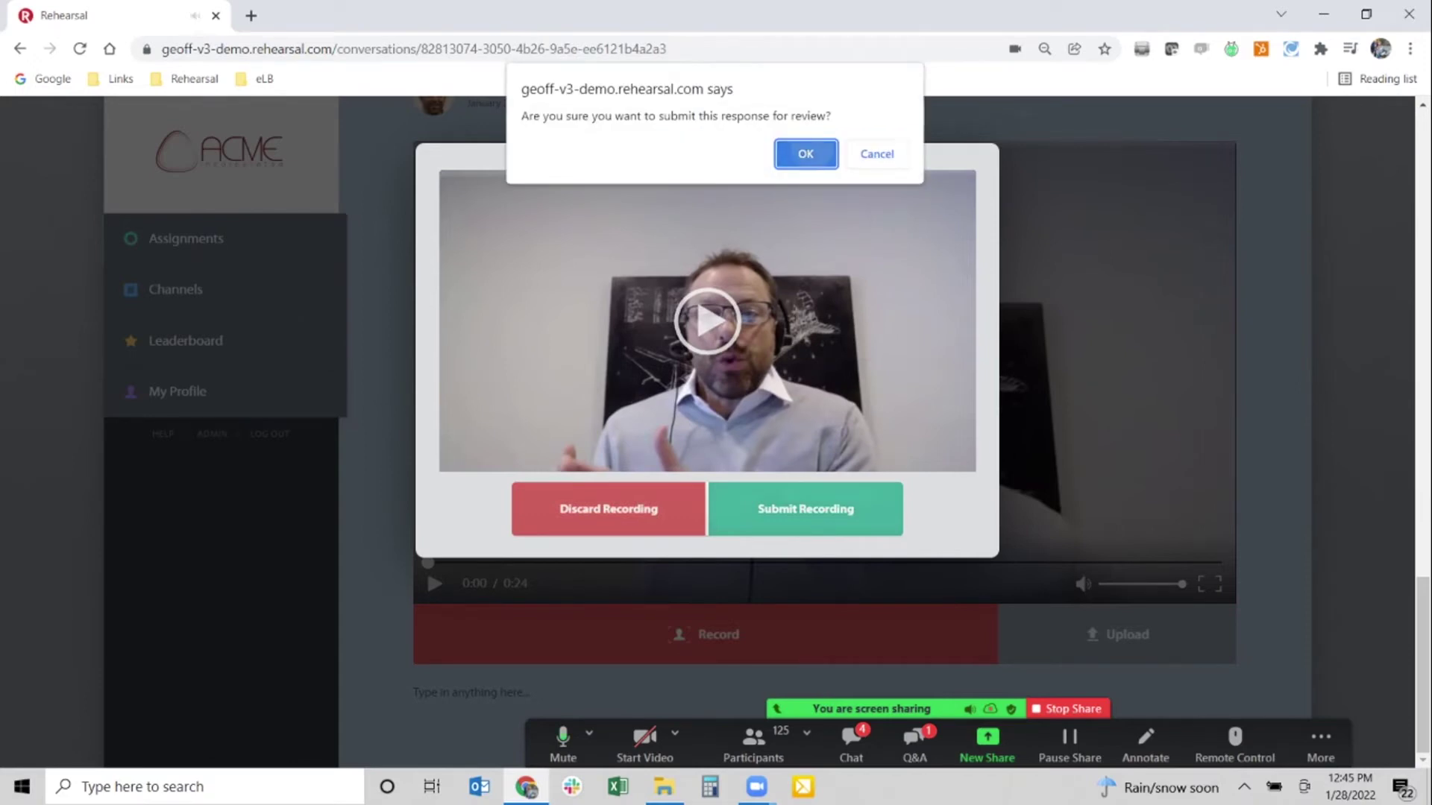
pyautogui.press('Return')
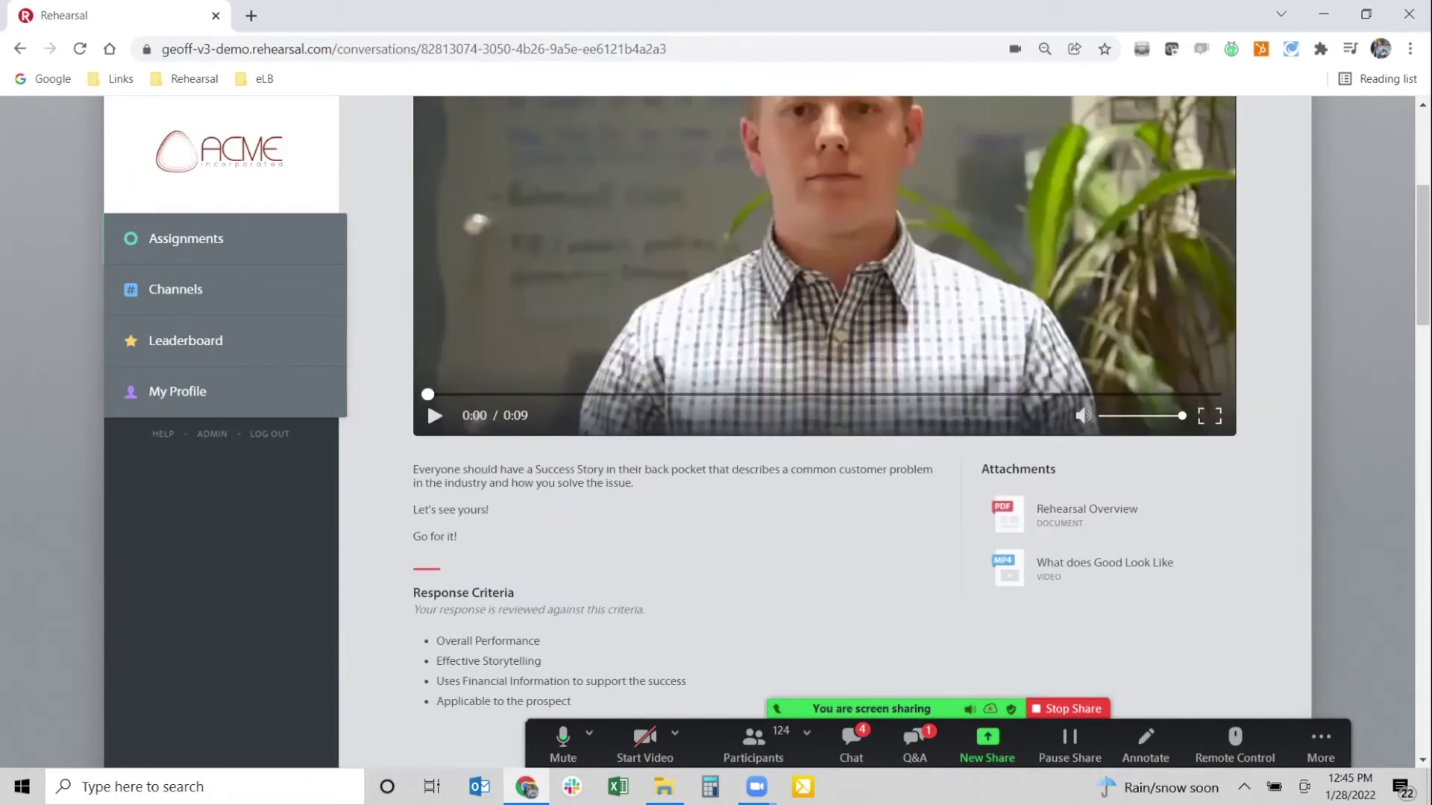
# - Return to the admin review area and open the Success Story conversation with the most recent activity
pyautogui.scroll(-4, 824, 431)
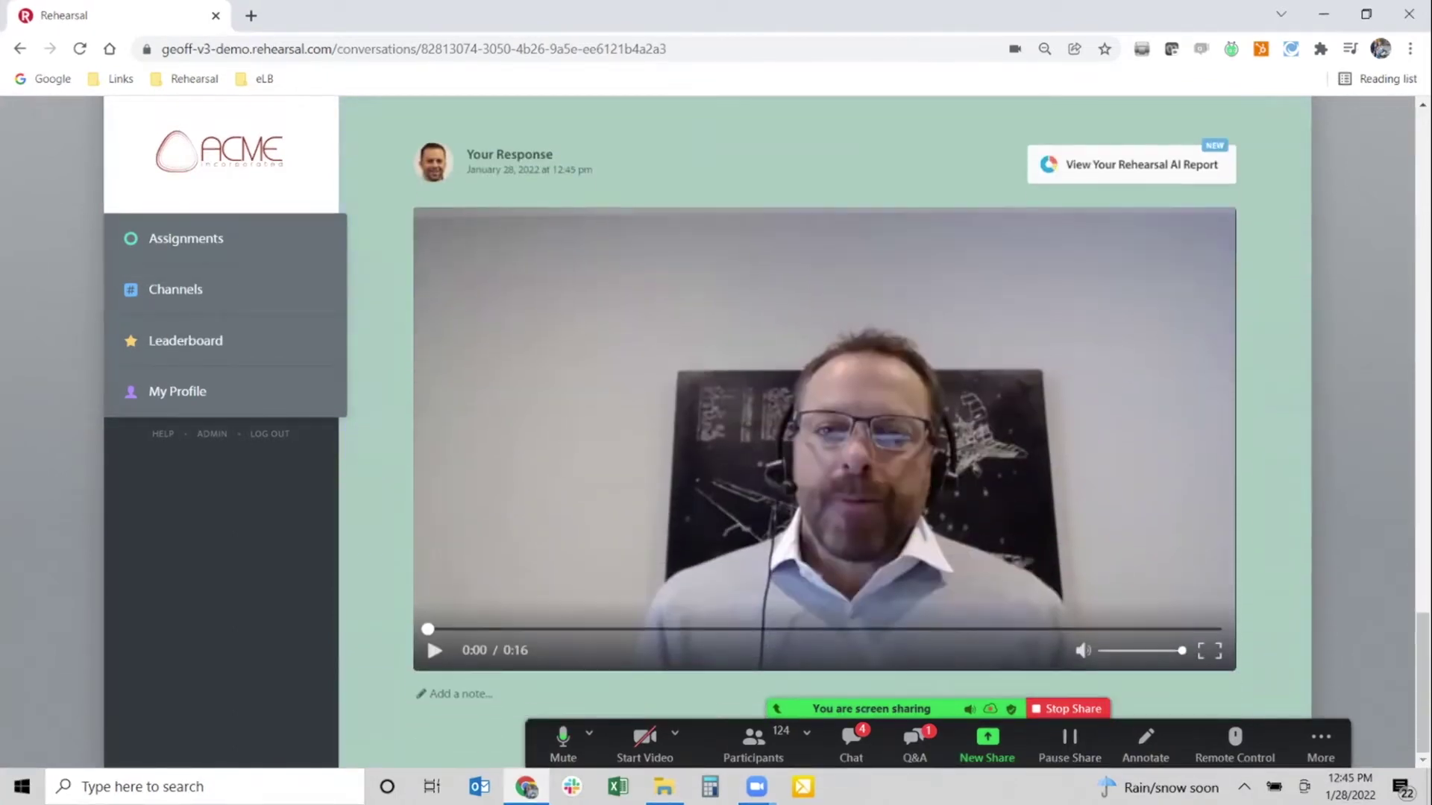
pyautogui.scroll(20, 824, 433)
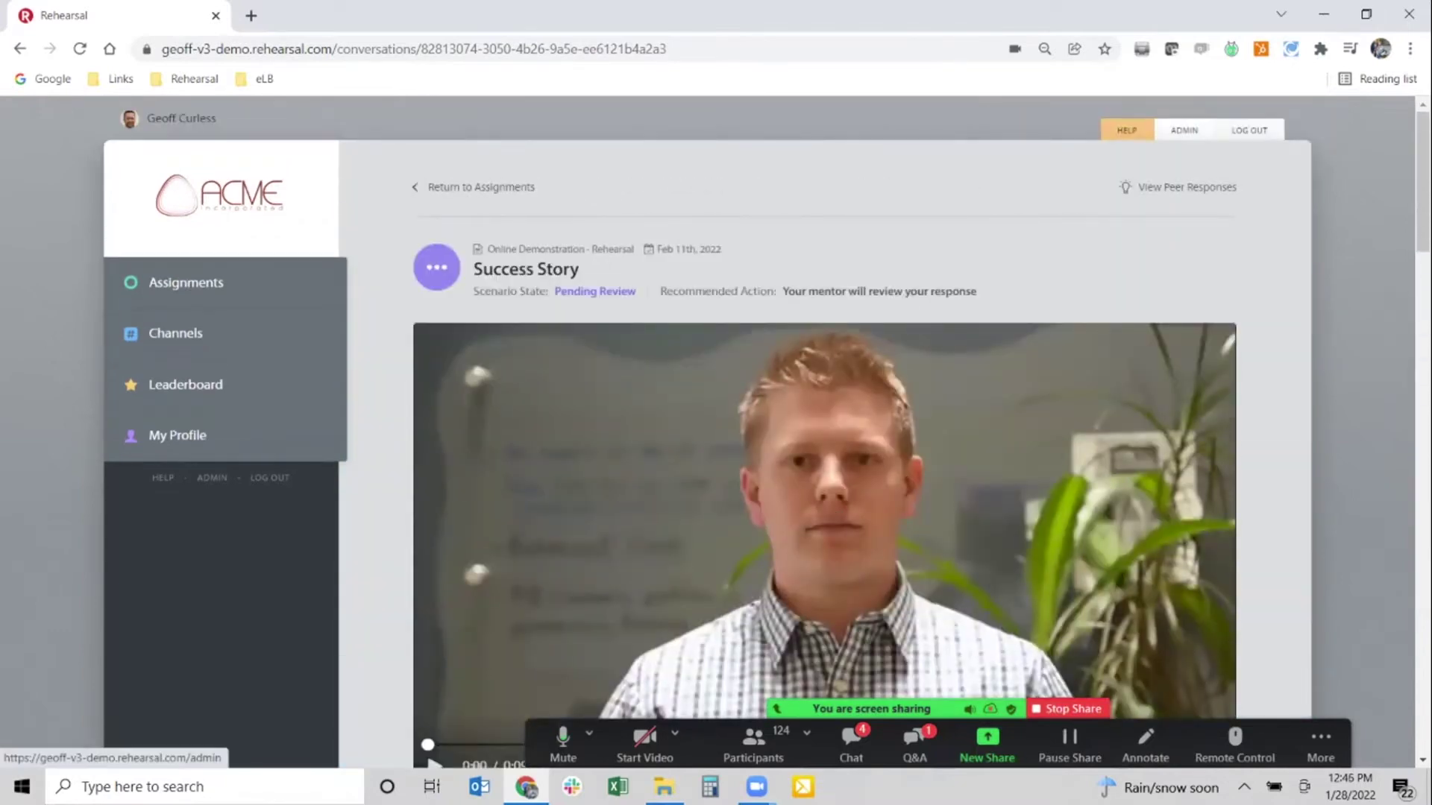
pyautogui.click(1182, 130)
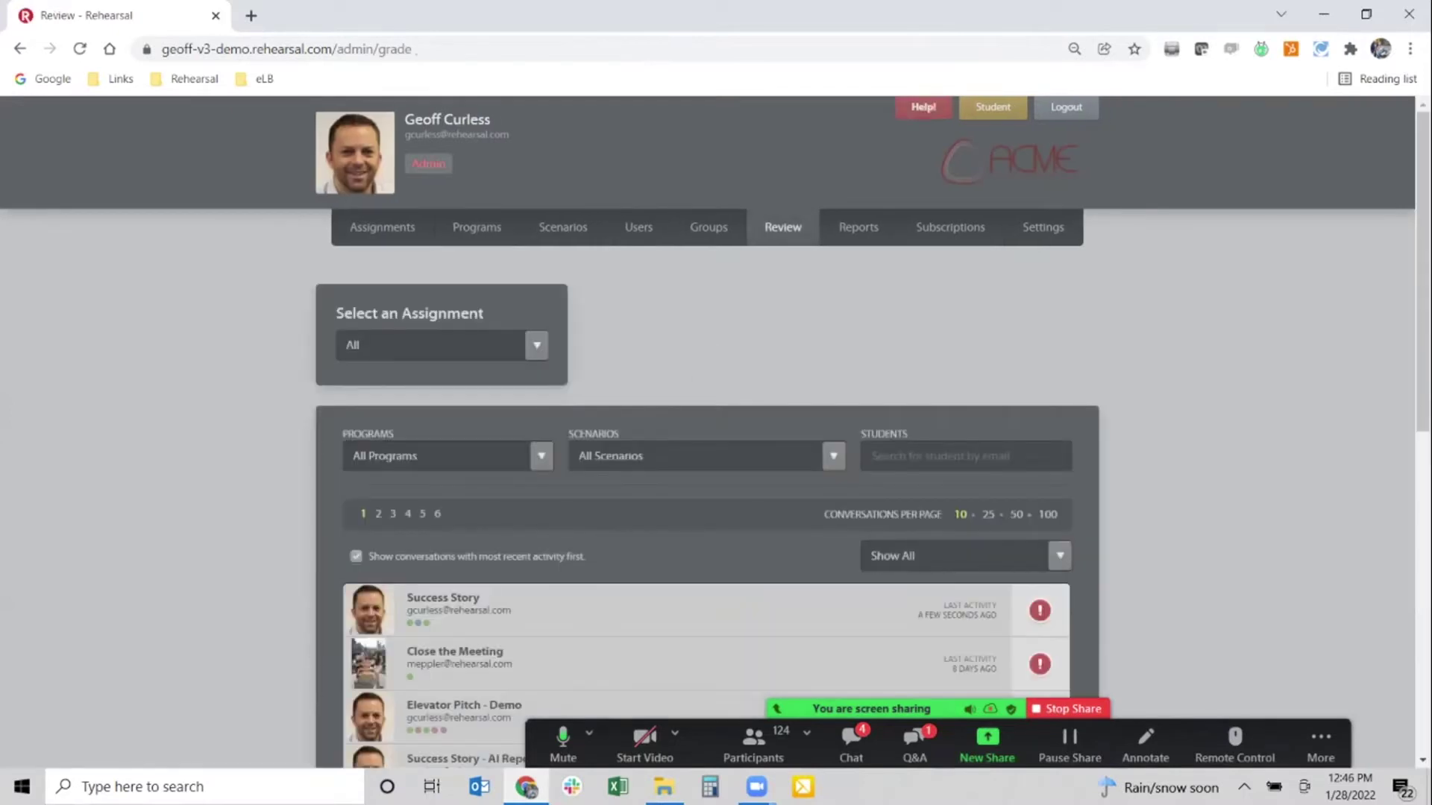
pyautogui.click(627, 610)
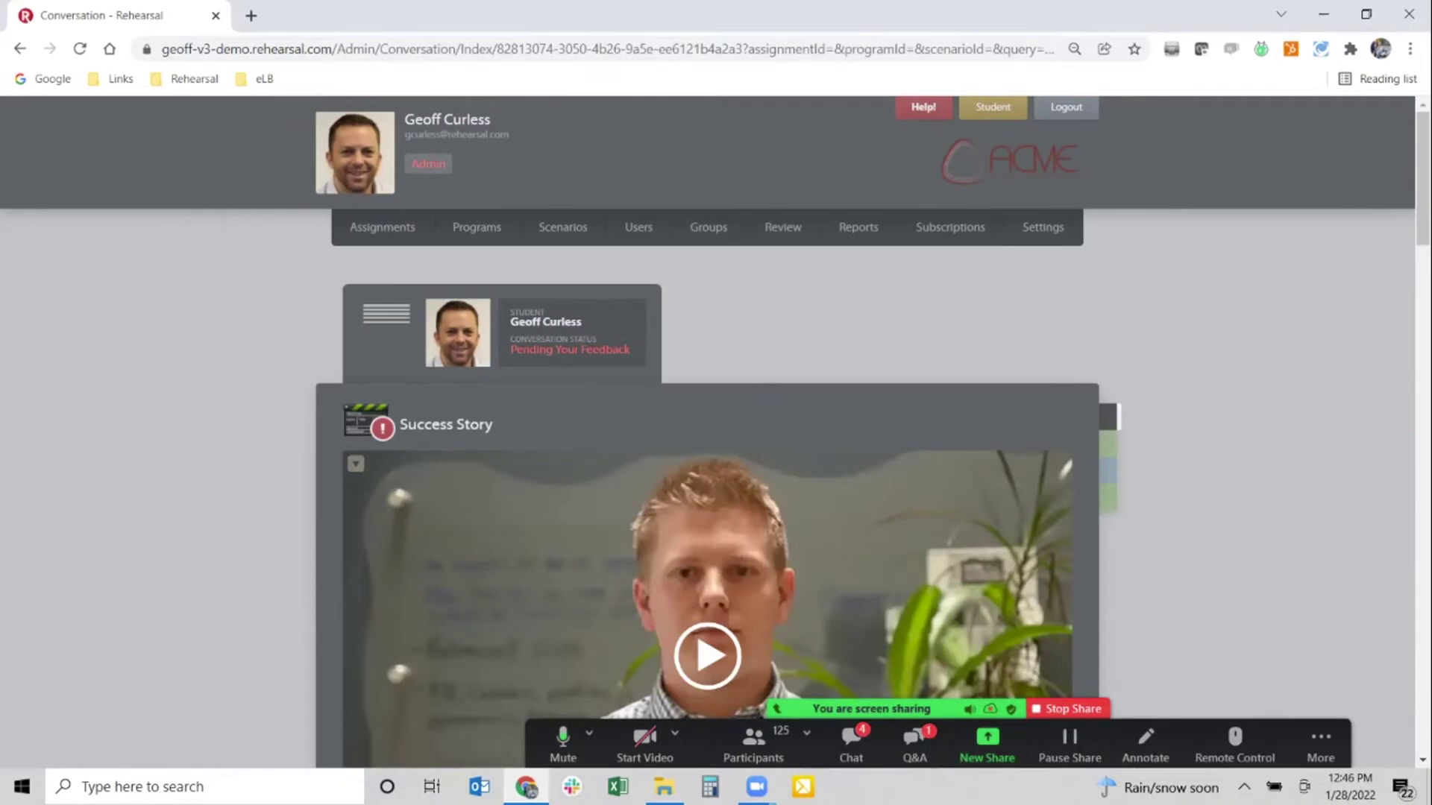
# - Start a scored review of the latest student response: Overall Performance 9, Effective Storytelling 9, Uses Financial Information 7, Applicable to the prospect 9
pyautogui.scroll(-15, 716, 433)
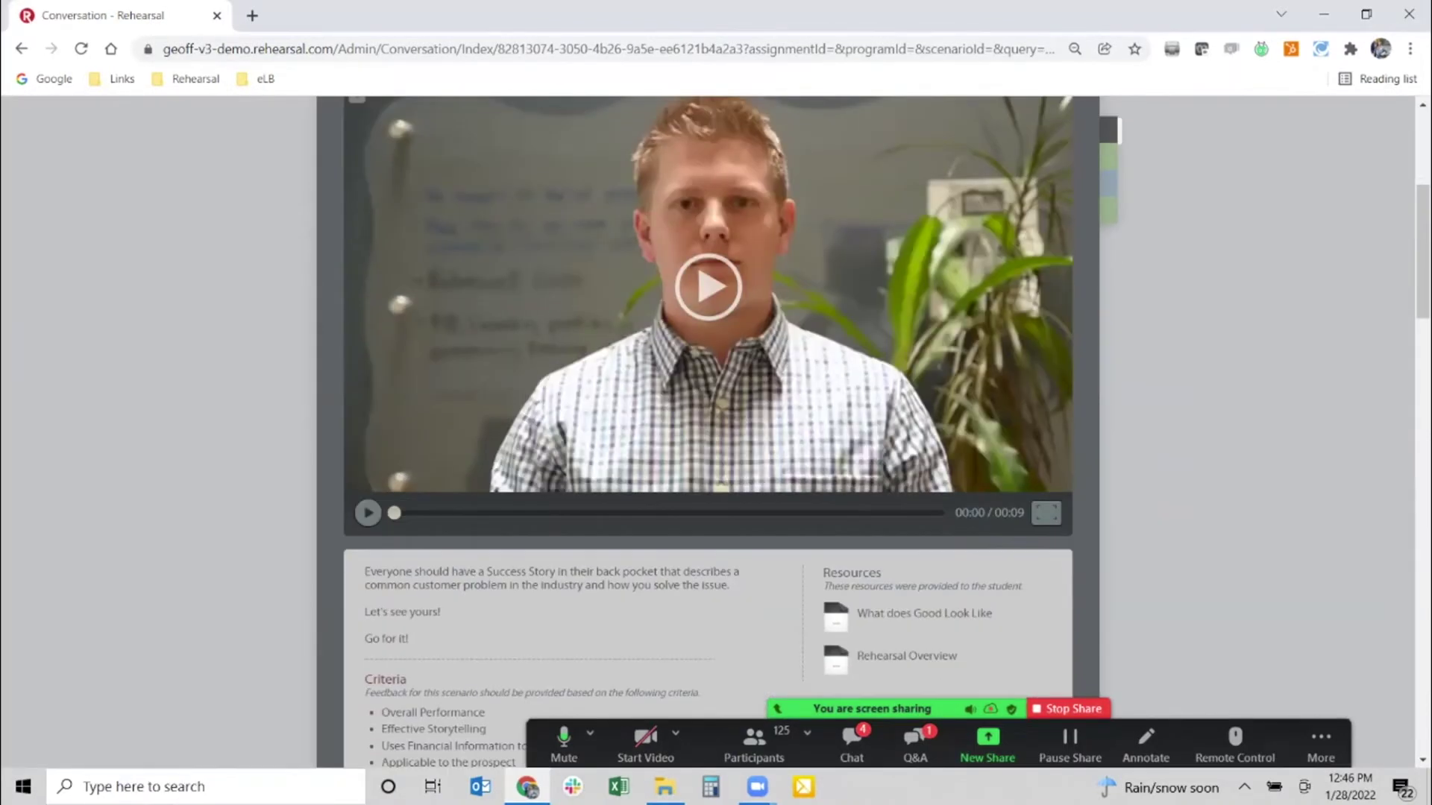
pyautogui.scroll(-10, 705, 432)
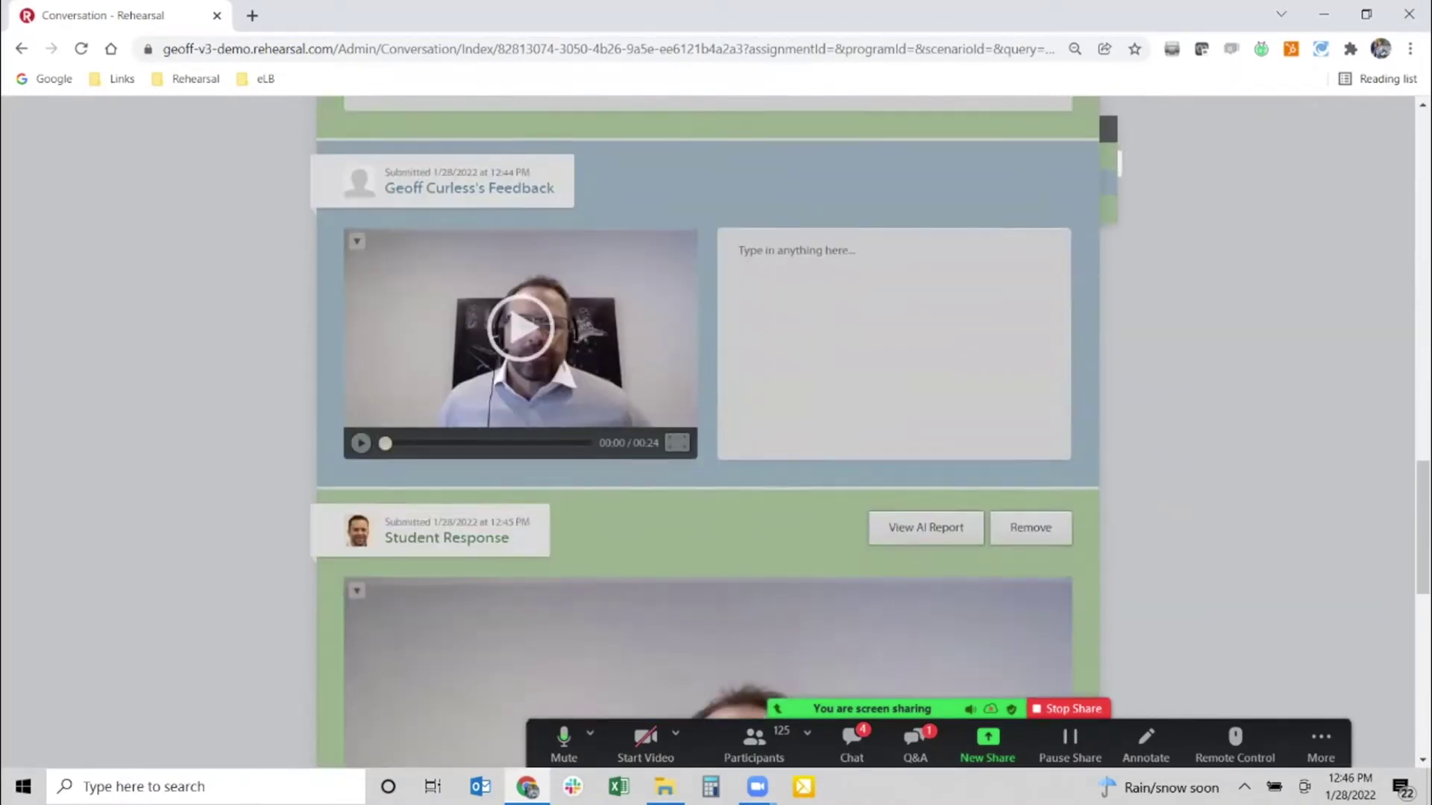
pyautogui.scroll(-4, 704, 432)
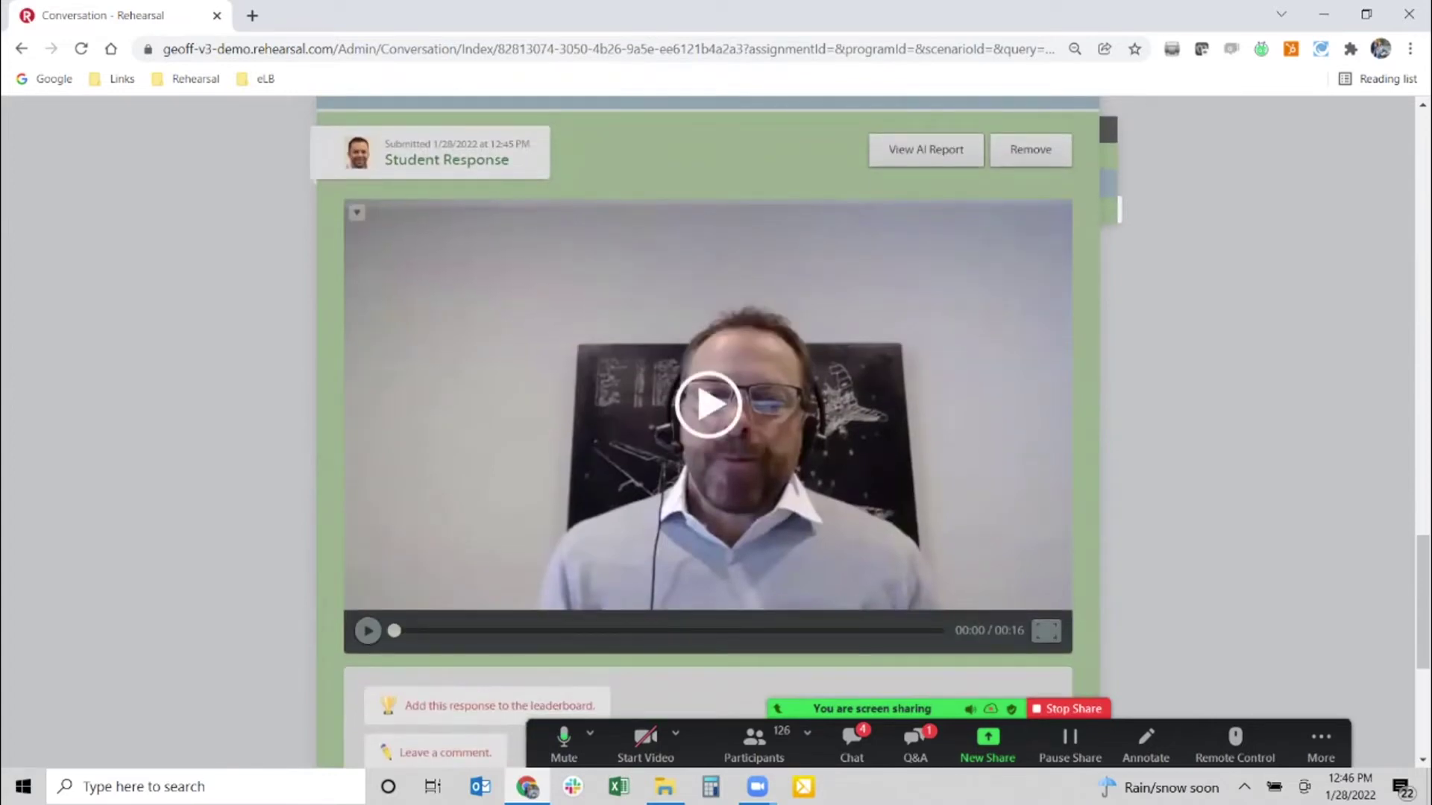
pyautogui.scroll(-5, 705, 432)
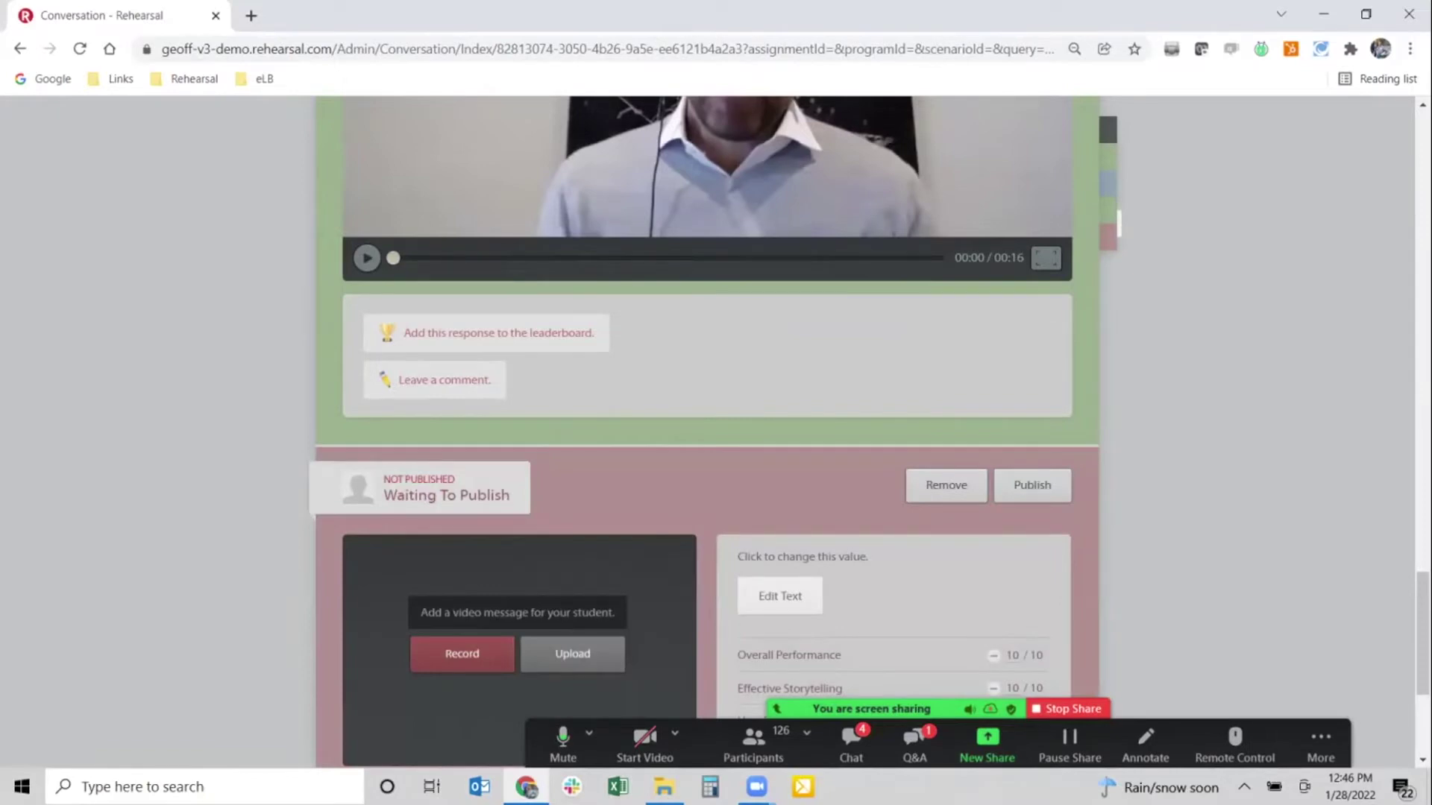
pyautogui.scroll(-3, 707, 430)
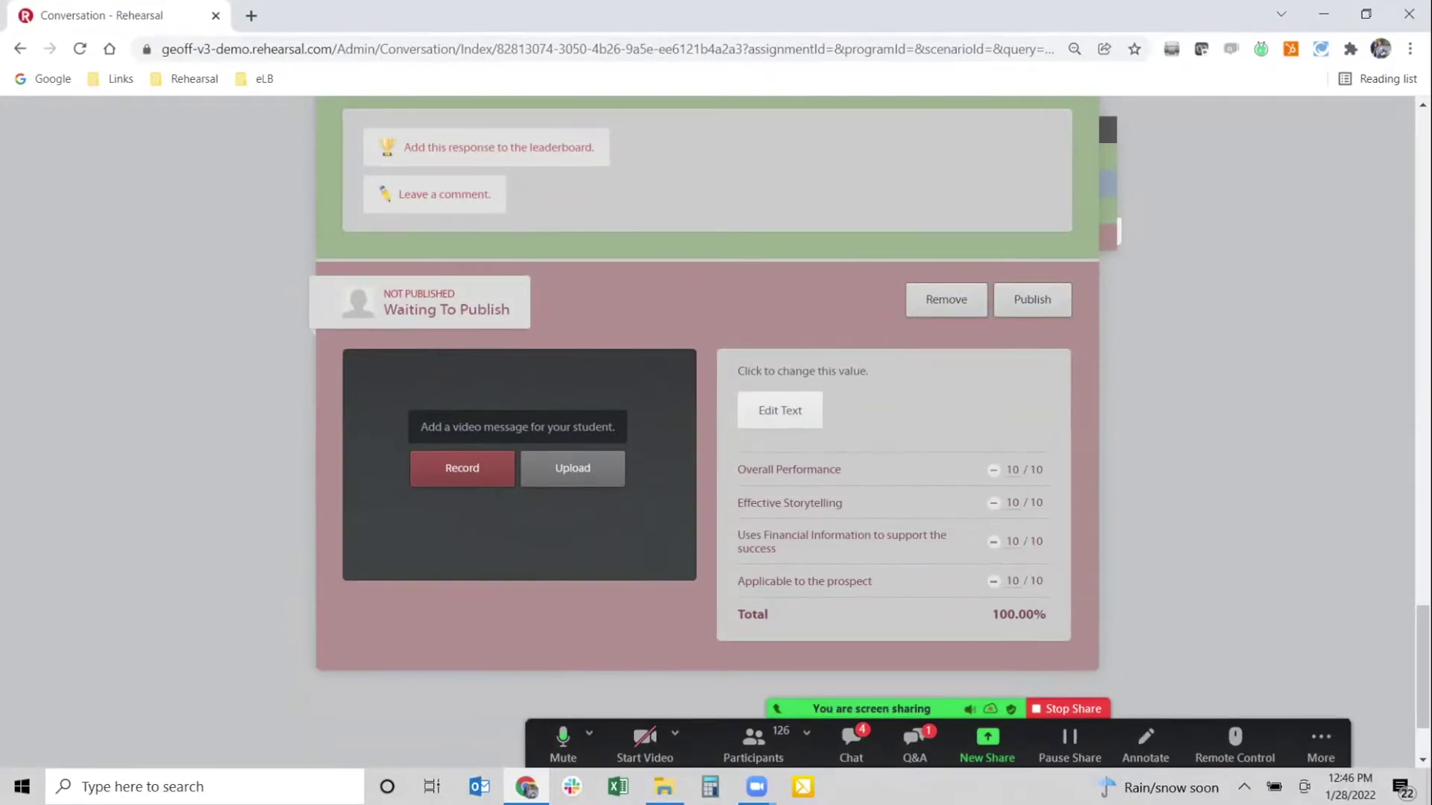
pyautogui.click(993, 469)
pyautogui.click(992, 503)
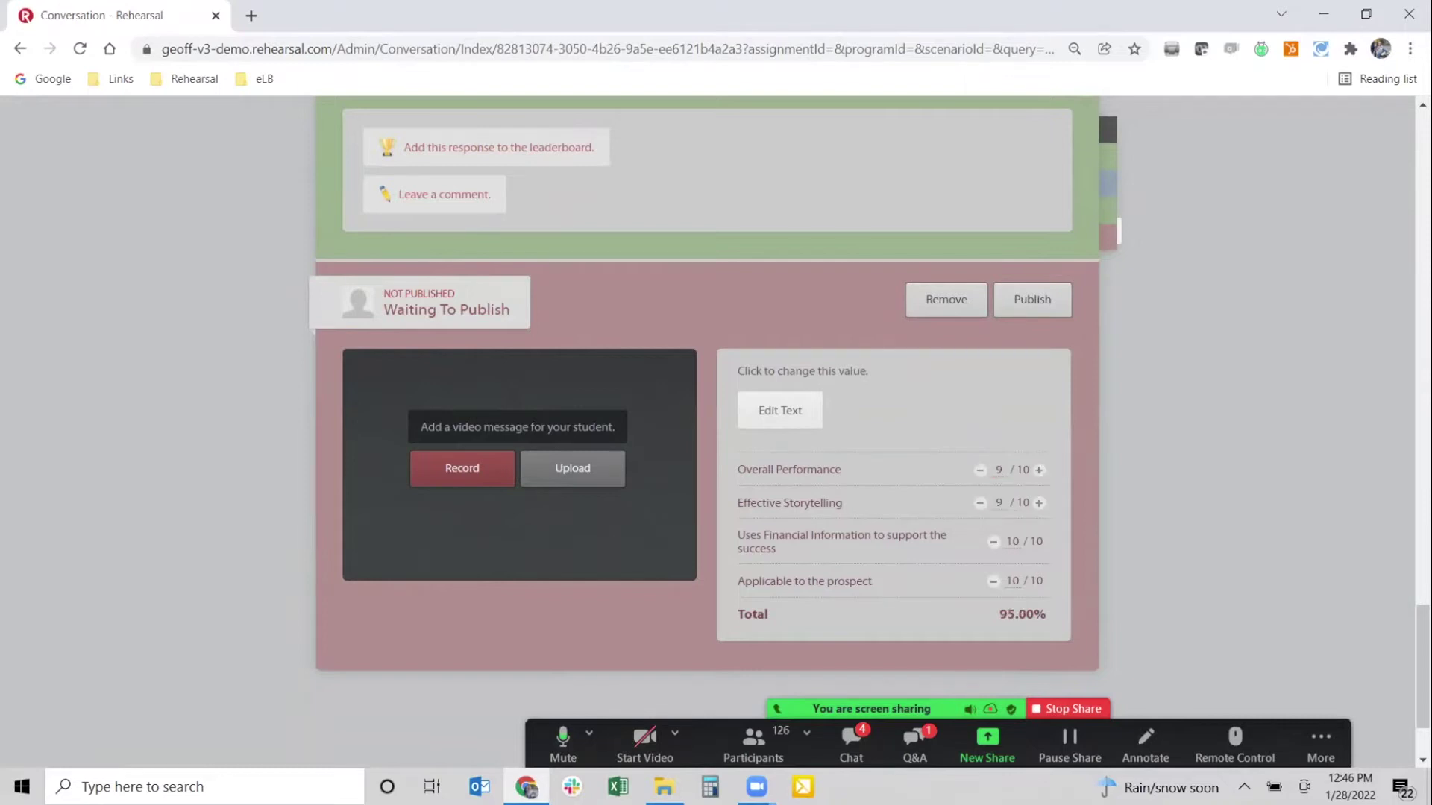
pyautogui.click(992, 542)
pyautogui.click(980, 541)
pyautogui.click(980, 541)
pyautogui.click(992, 580)
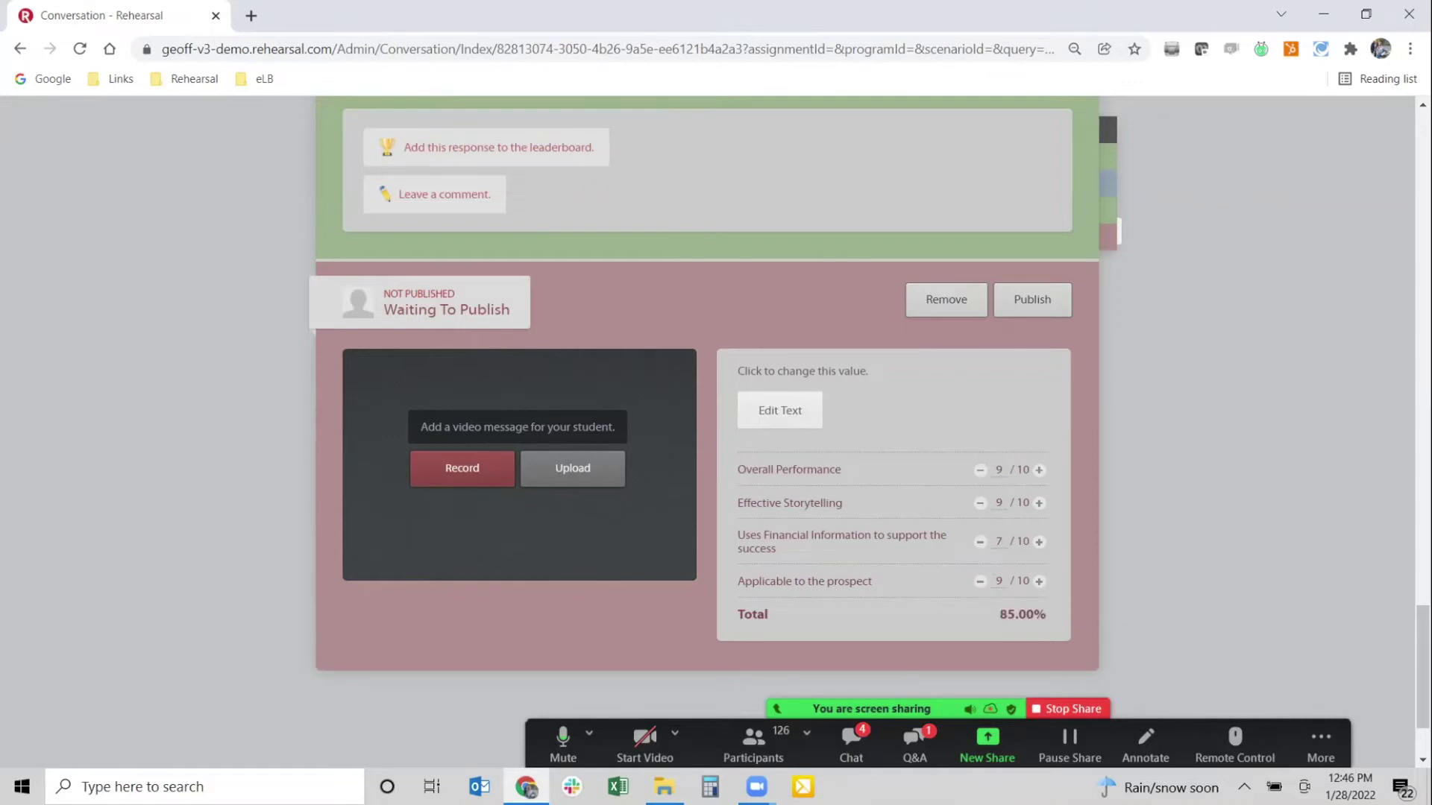
# - Record and submit a webcam video message for the scored review, and publish the review
pyautogui.click(462, 468)
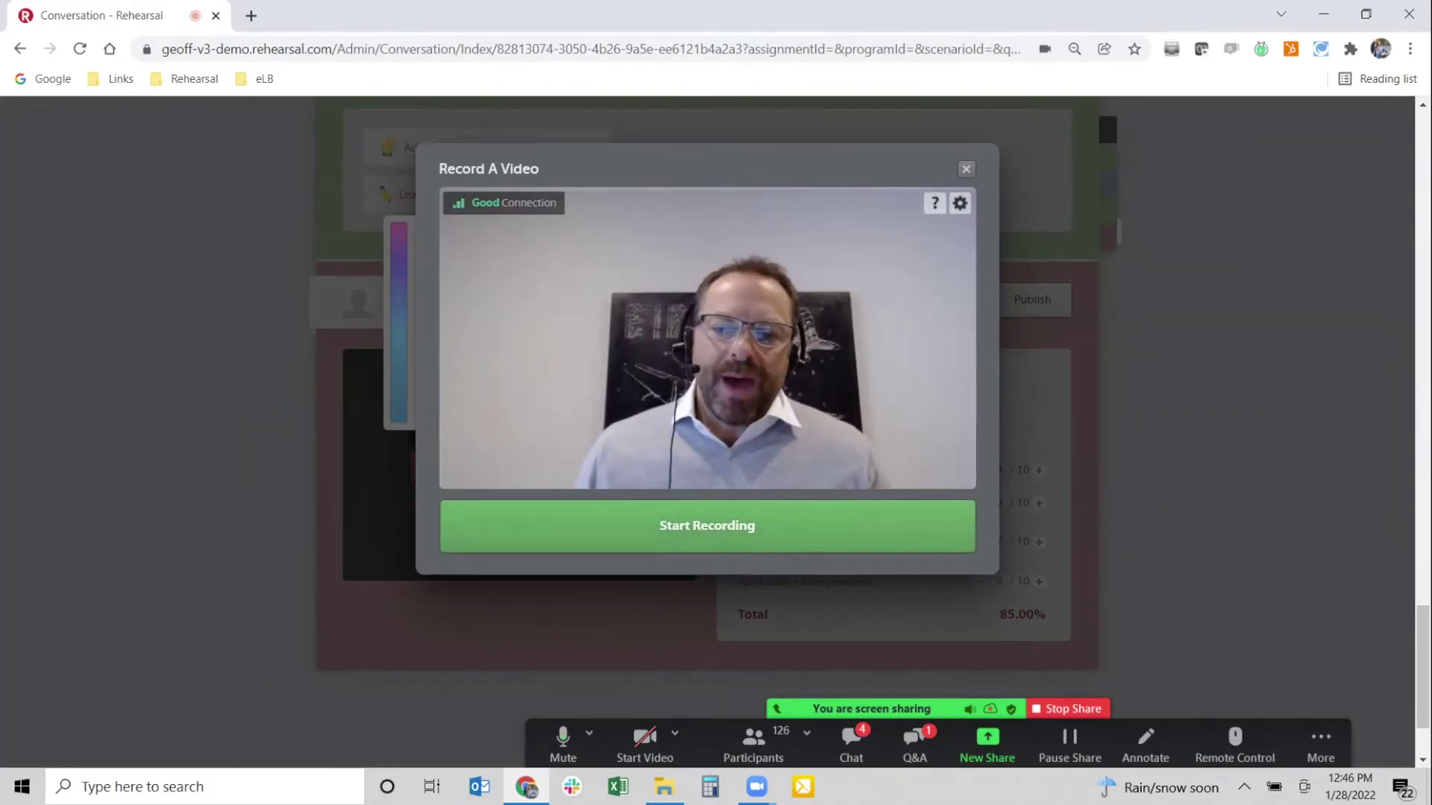
pyautogui.click(706, 524)
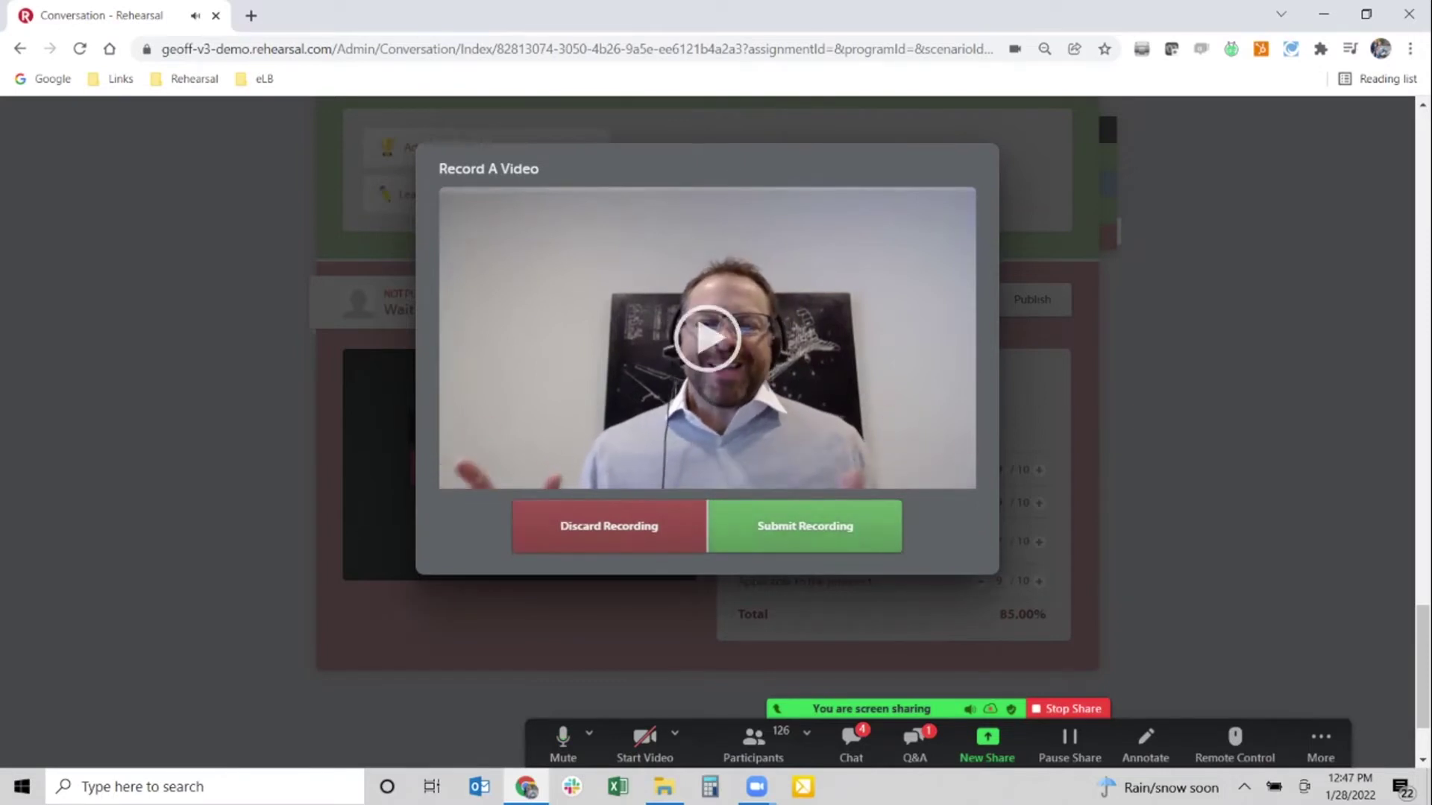
pyautogui.press('Return')
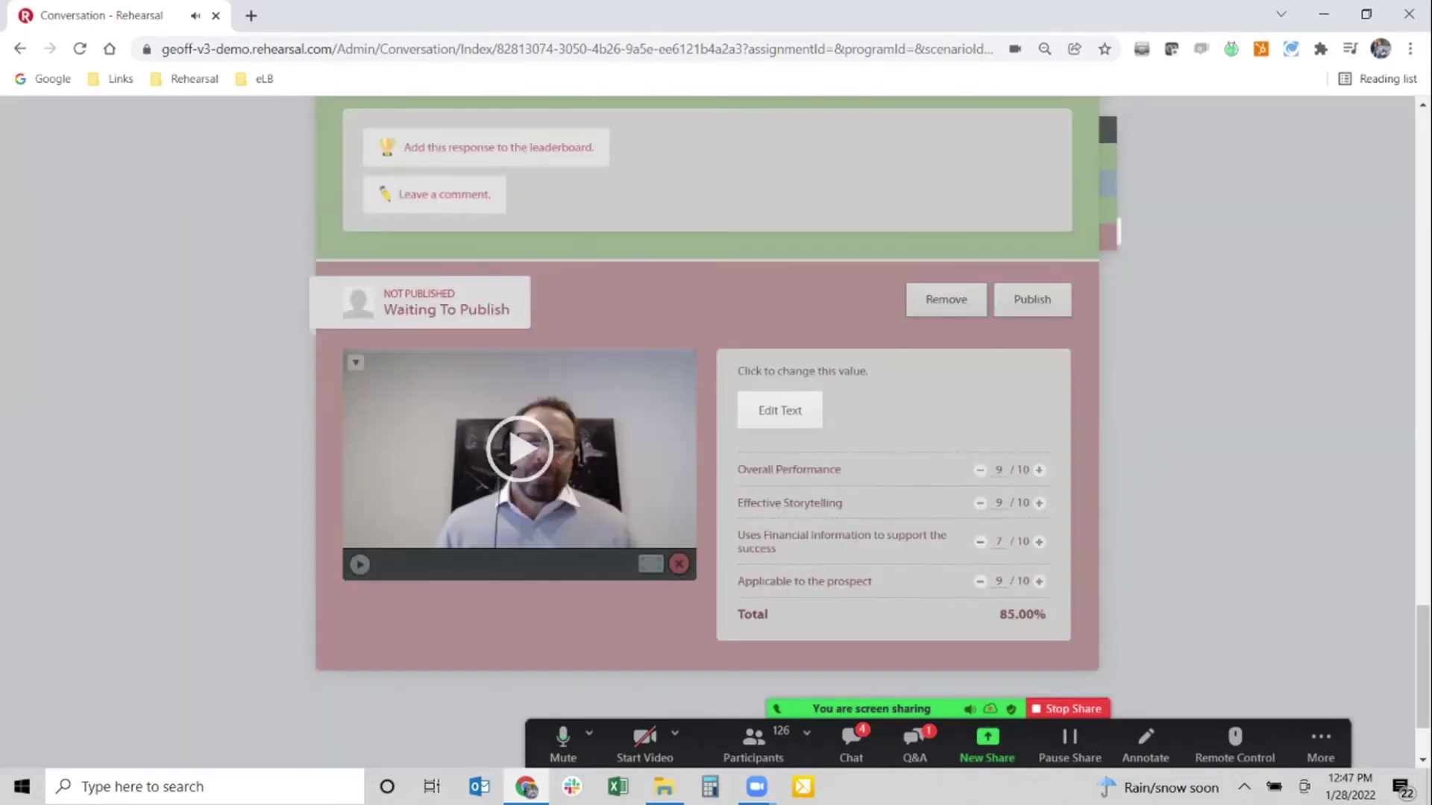
pyautogui.click(1032, 299)
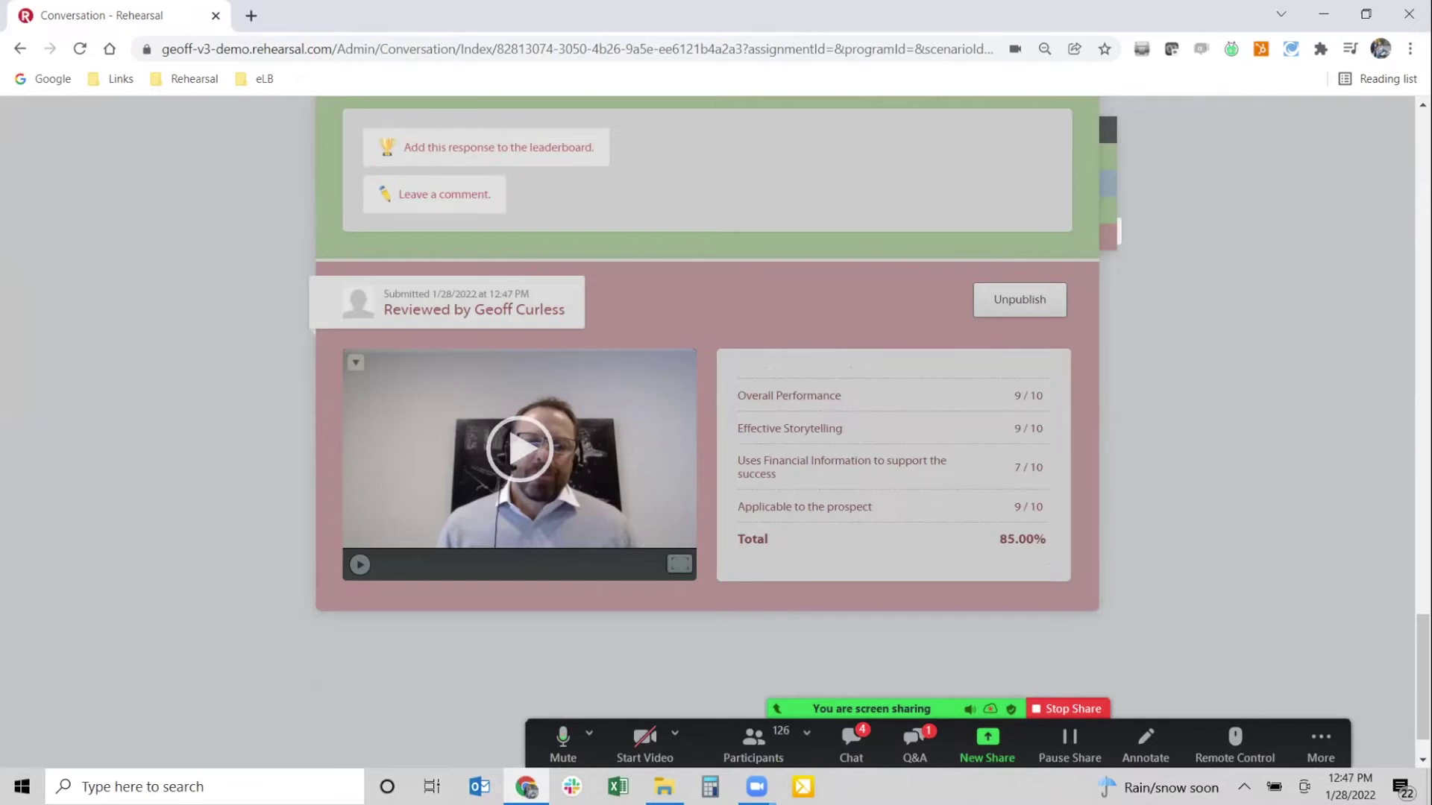
# - Add the latest student response to the leaderboard with the mentor note "This is great!"
pyautogui.scroll(5, 707, 425)
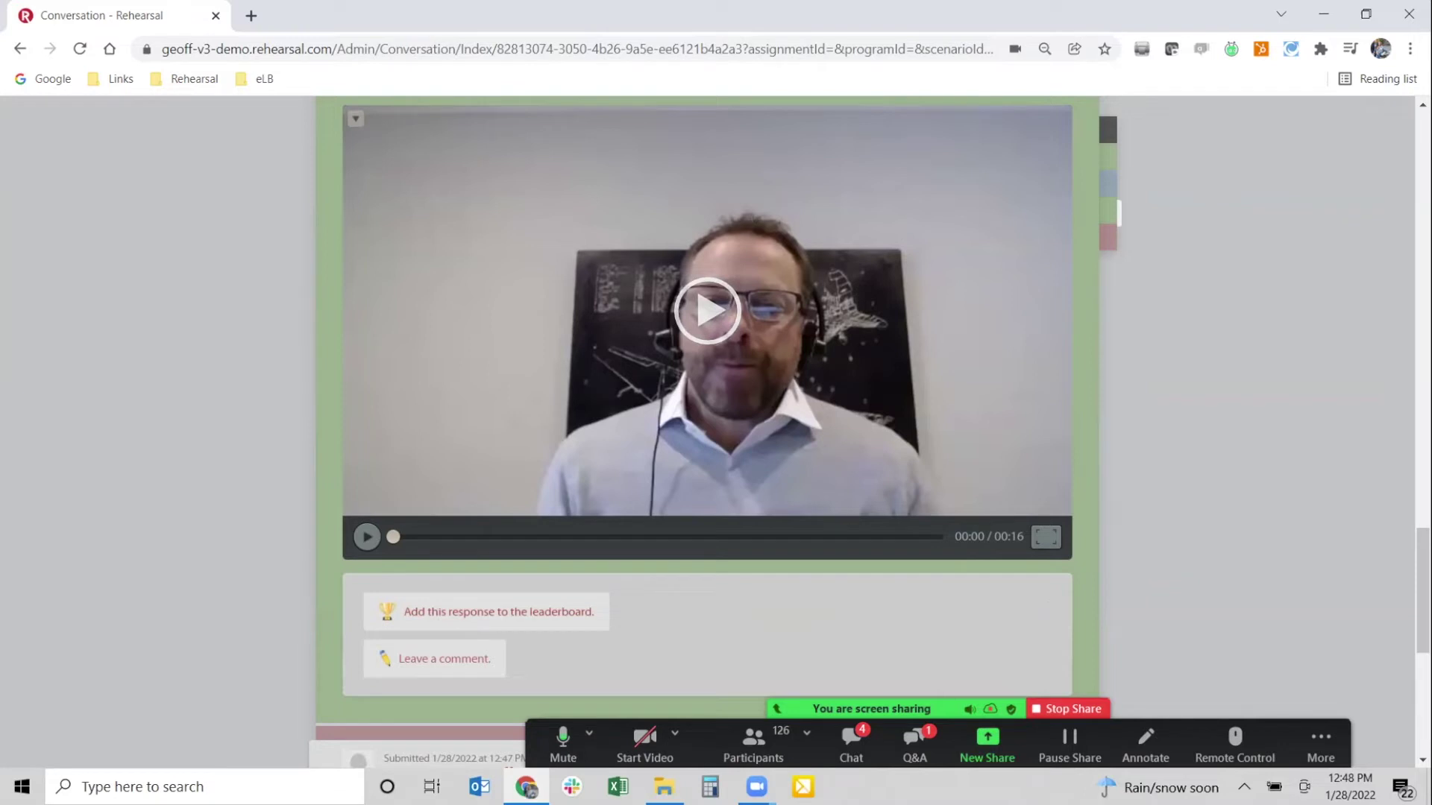
pyautogui.click(498, 612)
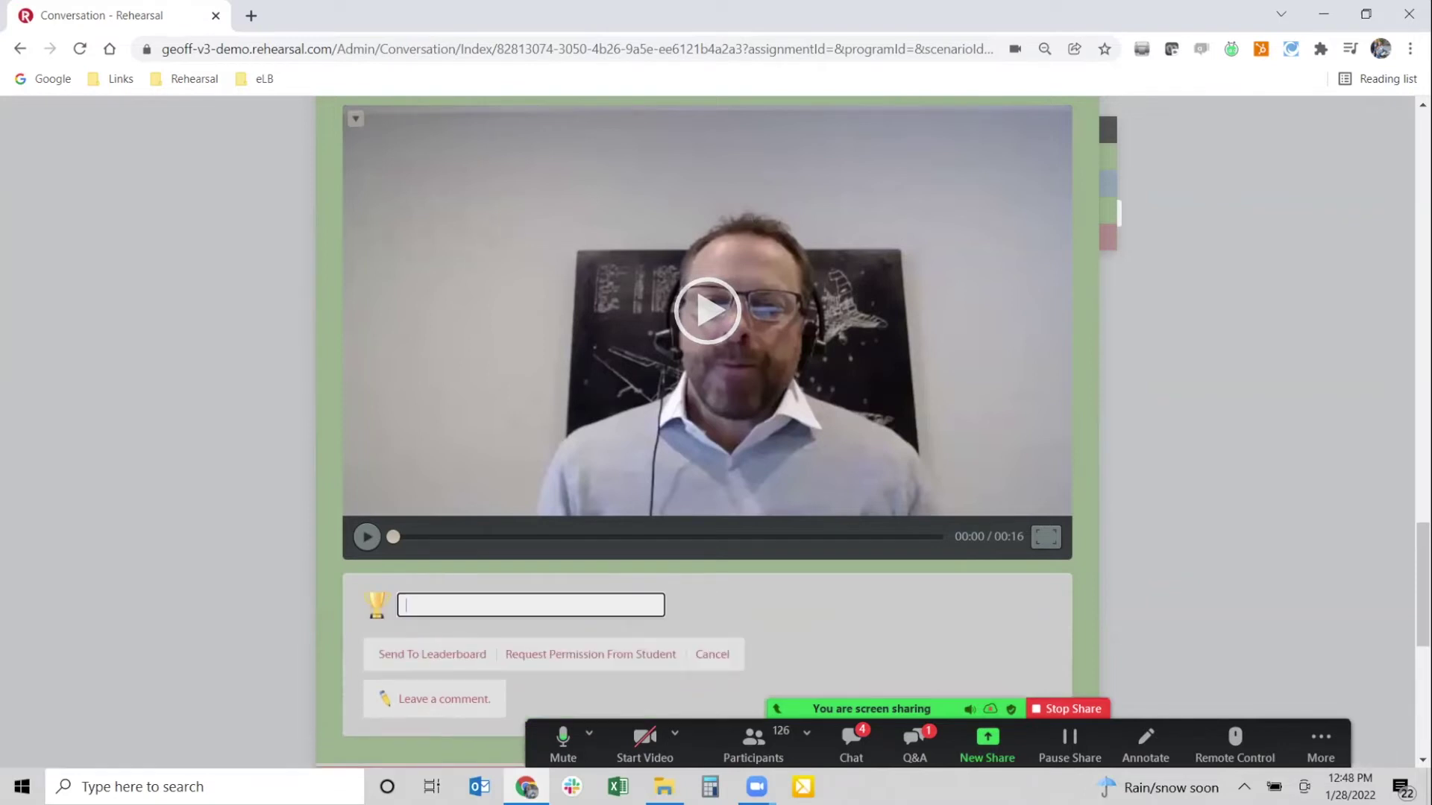
pyautogui.write('This is great')
pyautogui.click(432, 654)
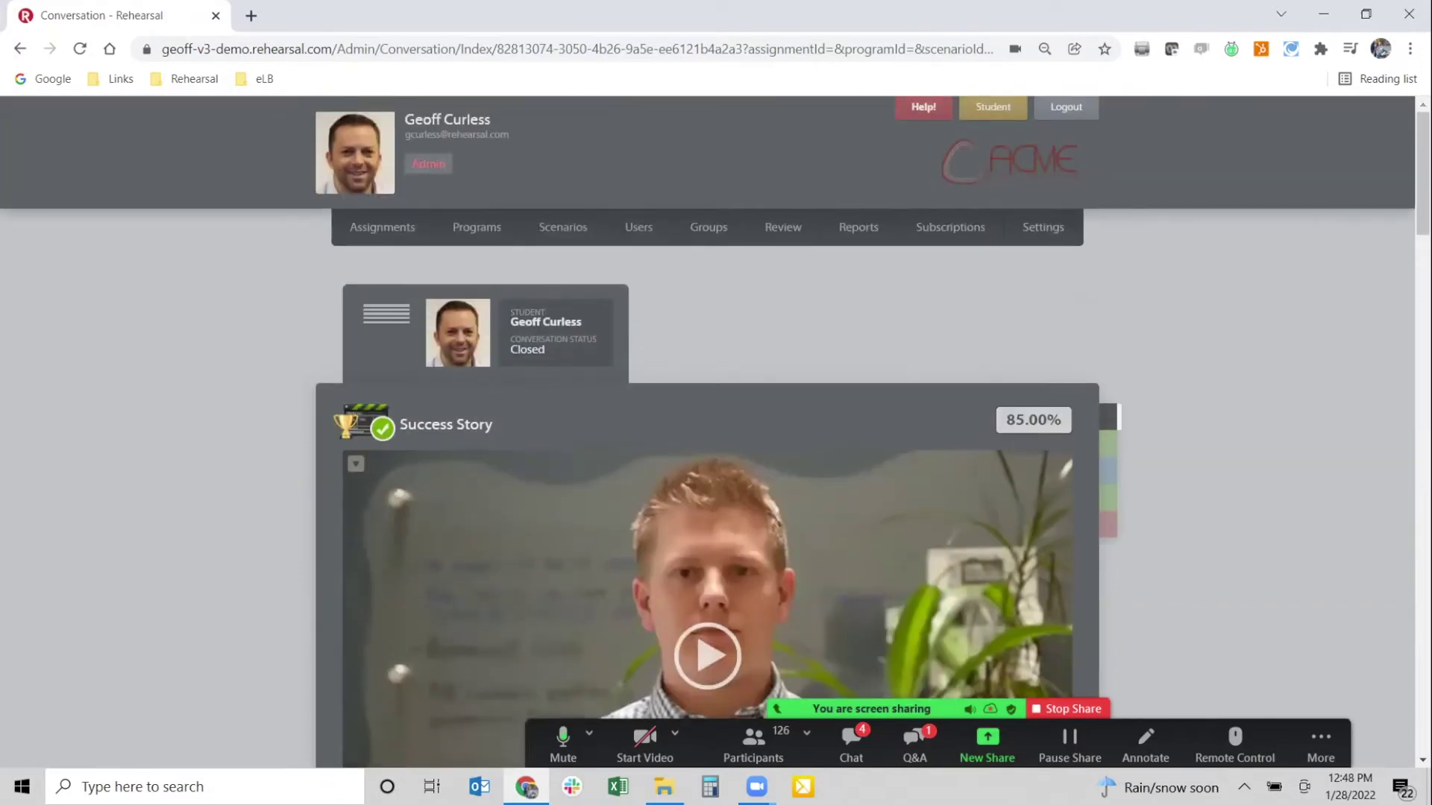
# - Switch to the student assignments, open the reviewed Success Story scenario and browse its peer responses
pyautogui.click(382, 227)
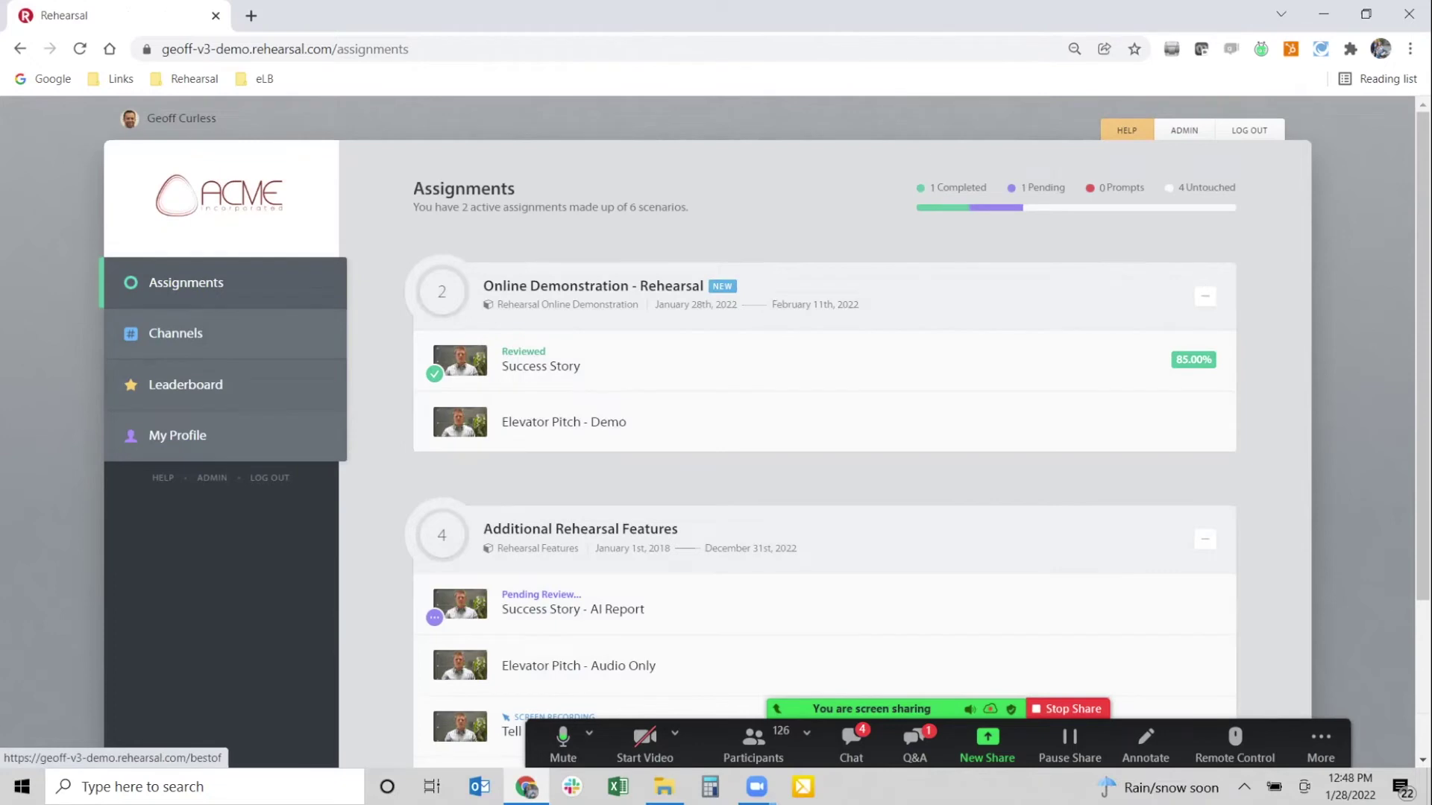
pyautogui.click(541, 366)
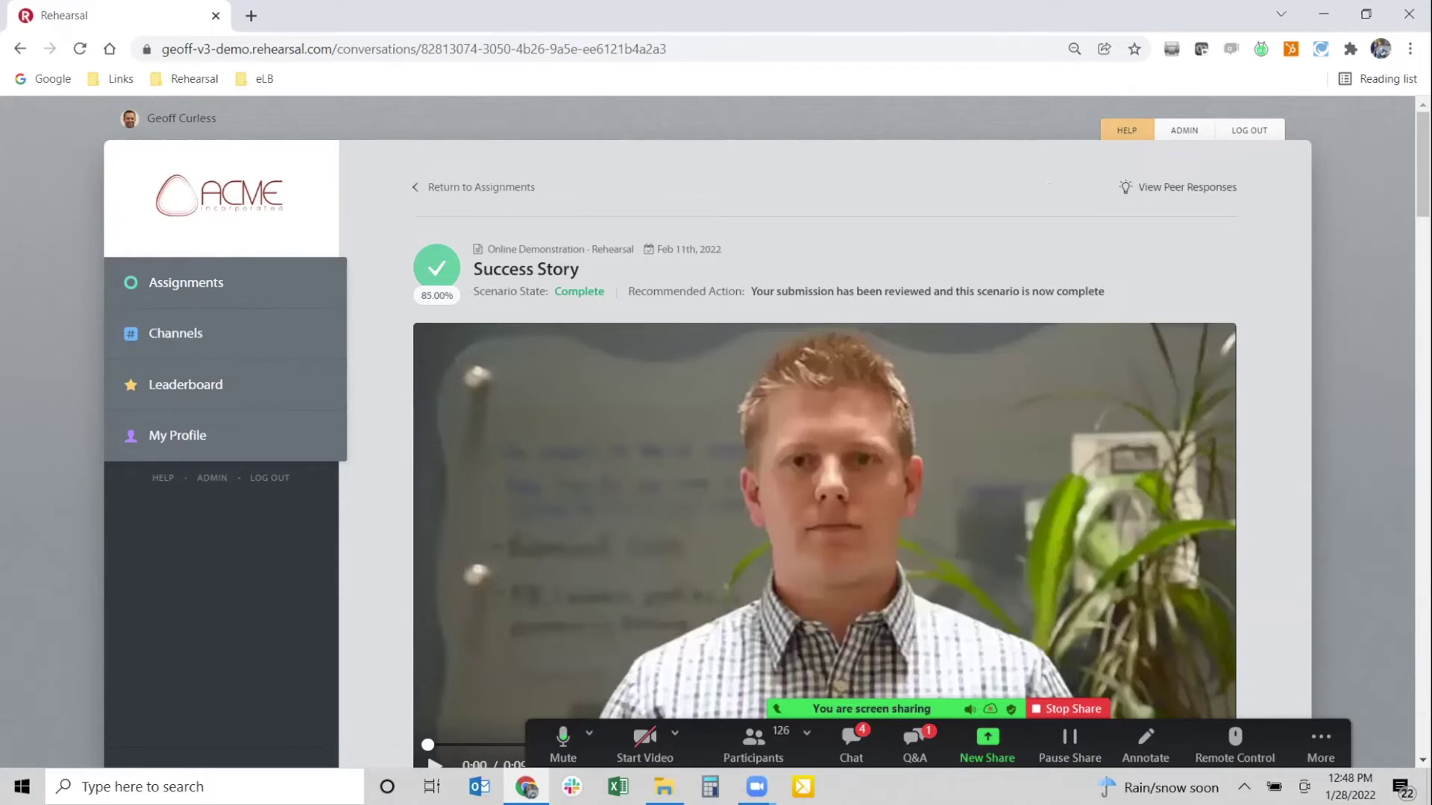
pyautogui.click(1186, 187)
pyautogui.scroll(-3, 820, 433)
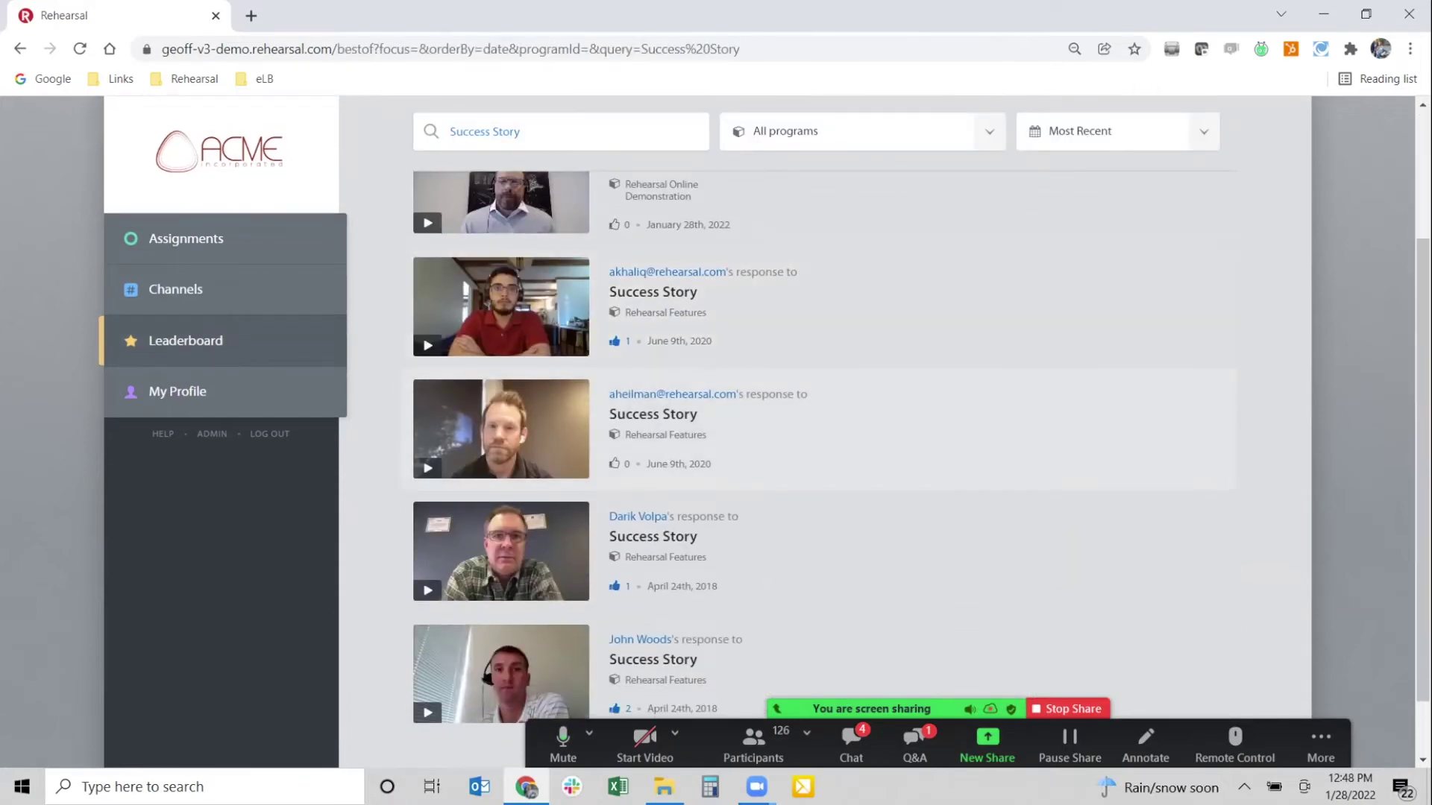
# - Play the start of the newest Success Story response on the leaderboard, pause it and close the player
pyautogui.scroll(2, 820, 414)
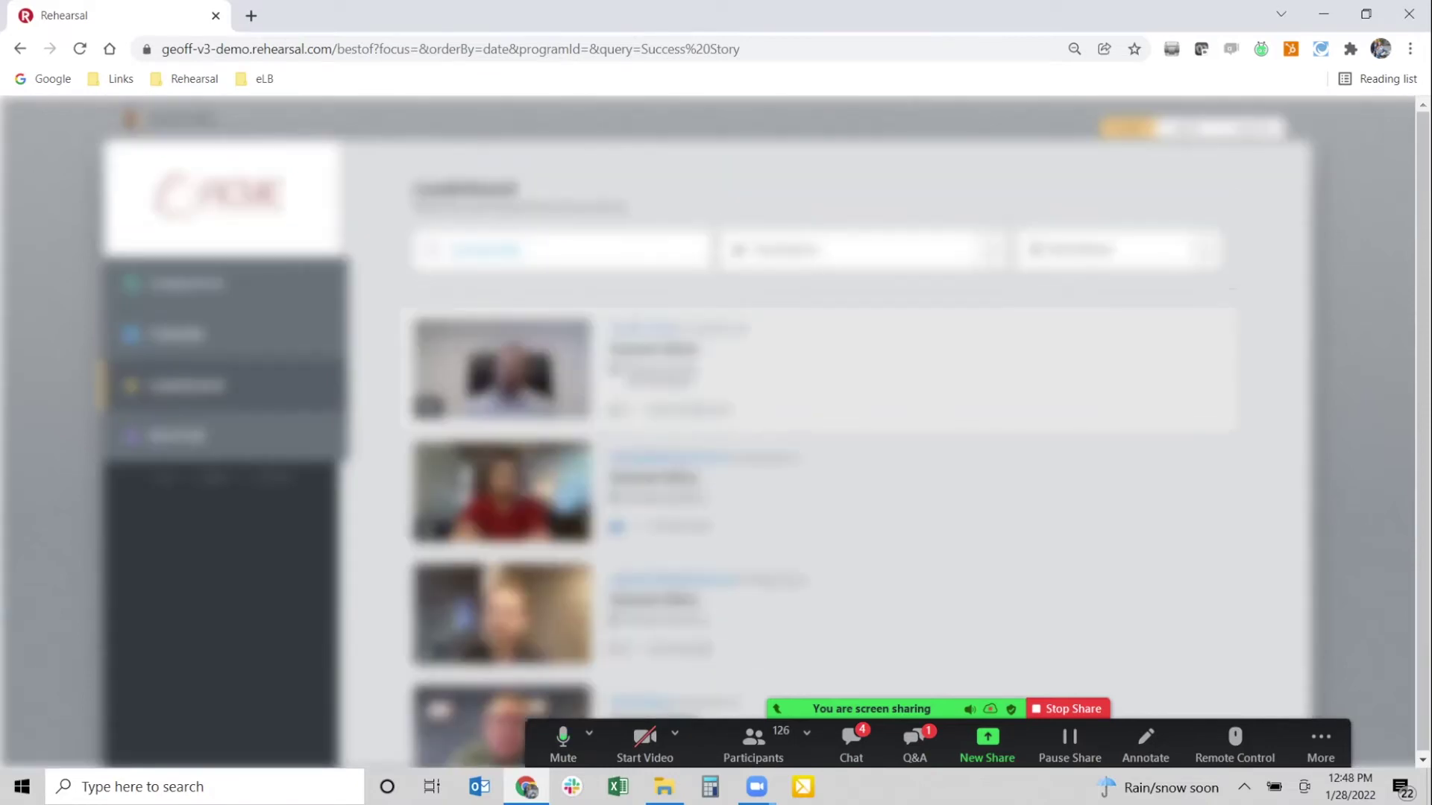
pyautogui.press('space')
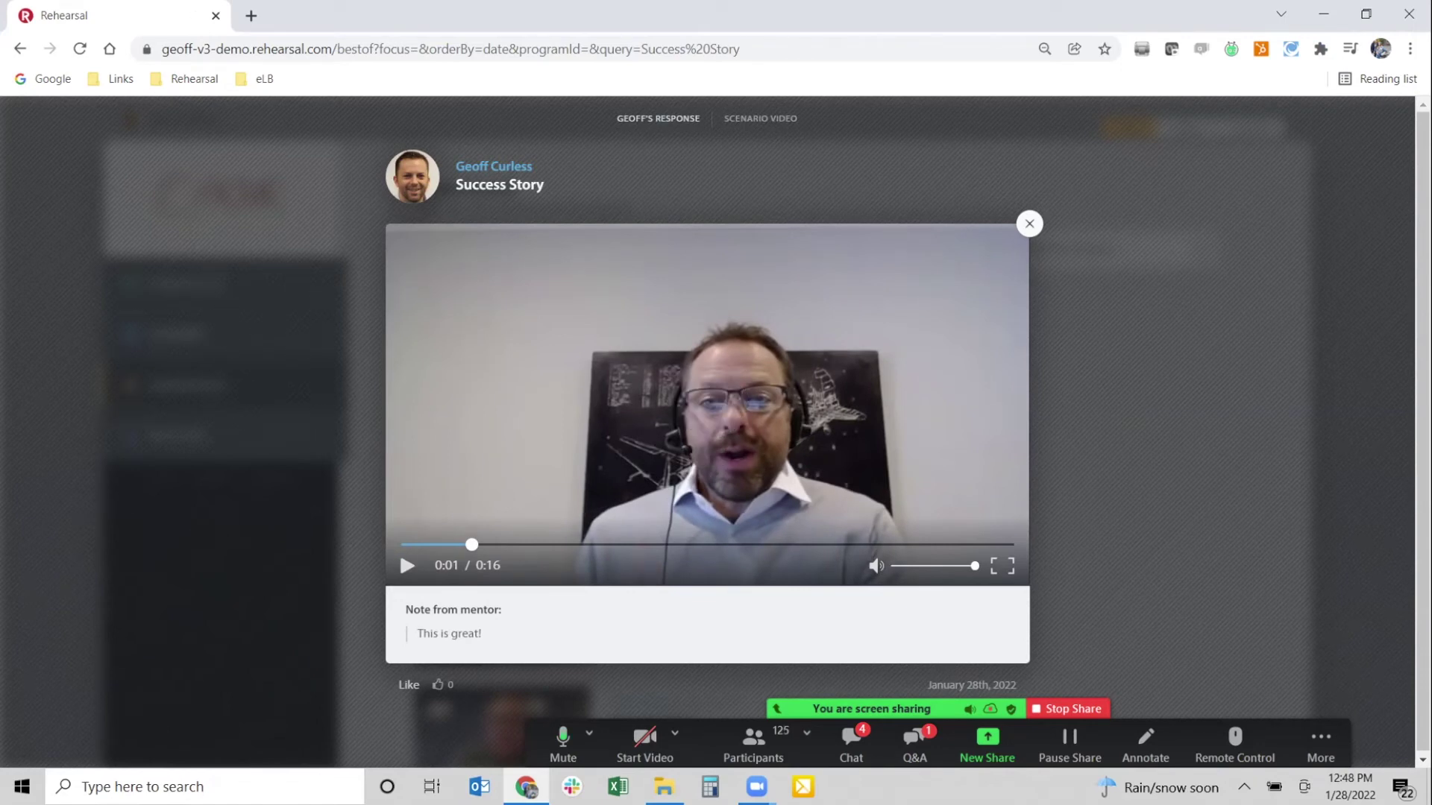
pyautogui.press('Escape')
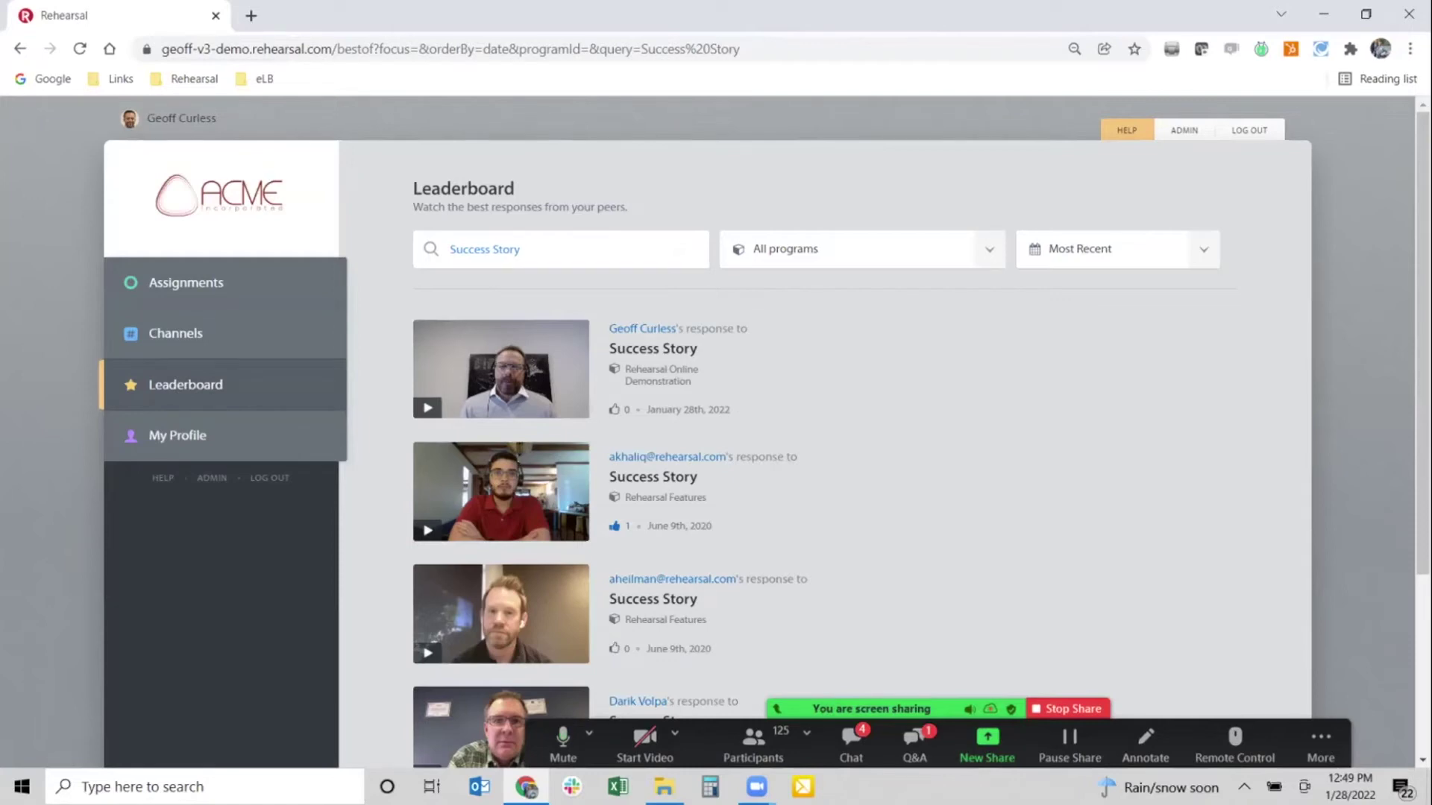
# - Open the Elevator Pitch - Demo scenario from the assignments and examine its instructions and response criteria
pyautogui.click(187, 283)
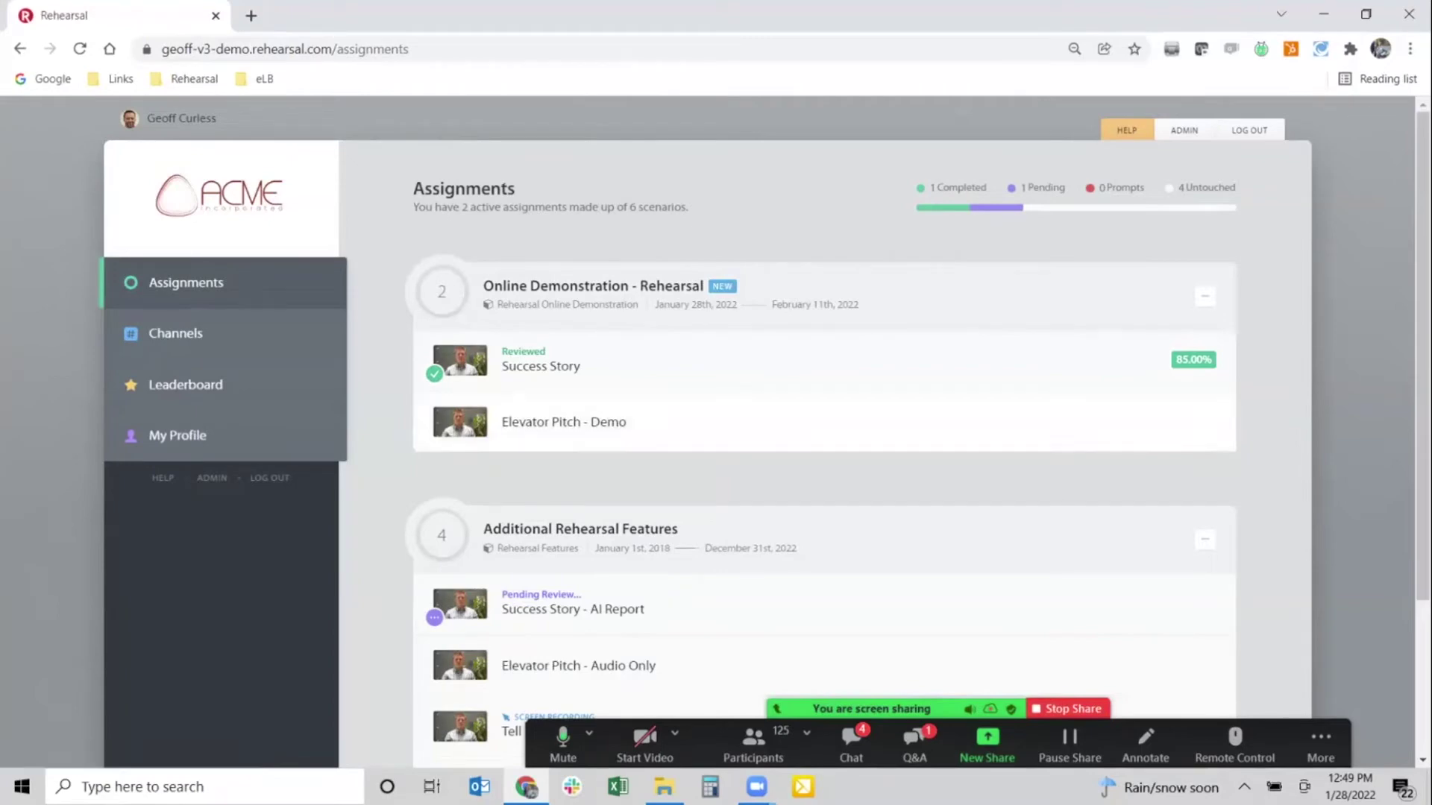
pyautogui.click(564, 422)
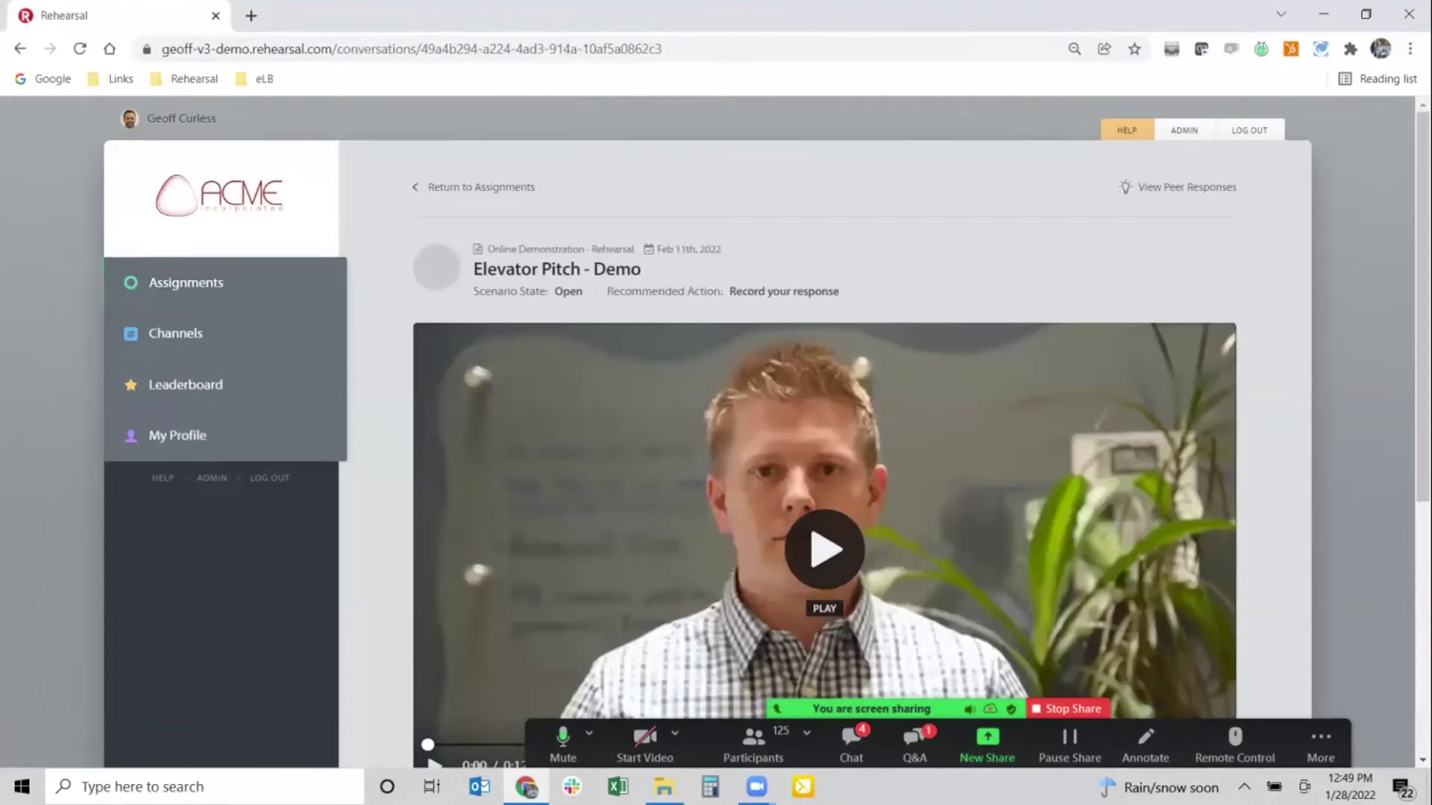
pyautogui.scroll(-1, 764, 432)
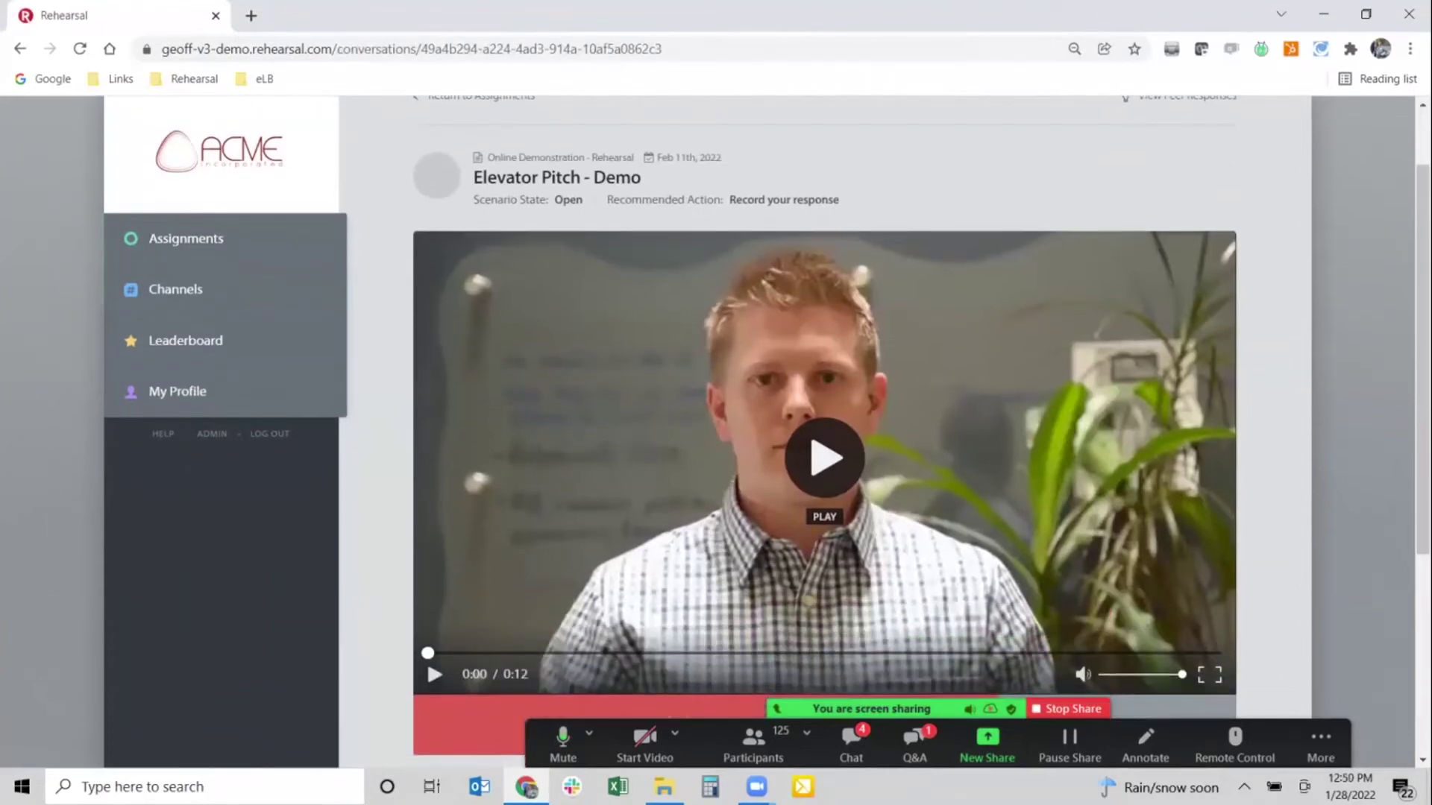
pyautogui.scroll(-1, 823, 433)
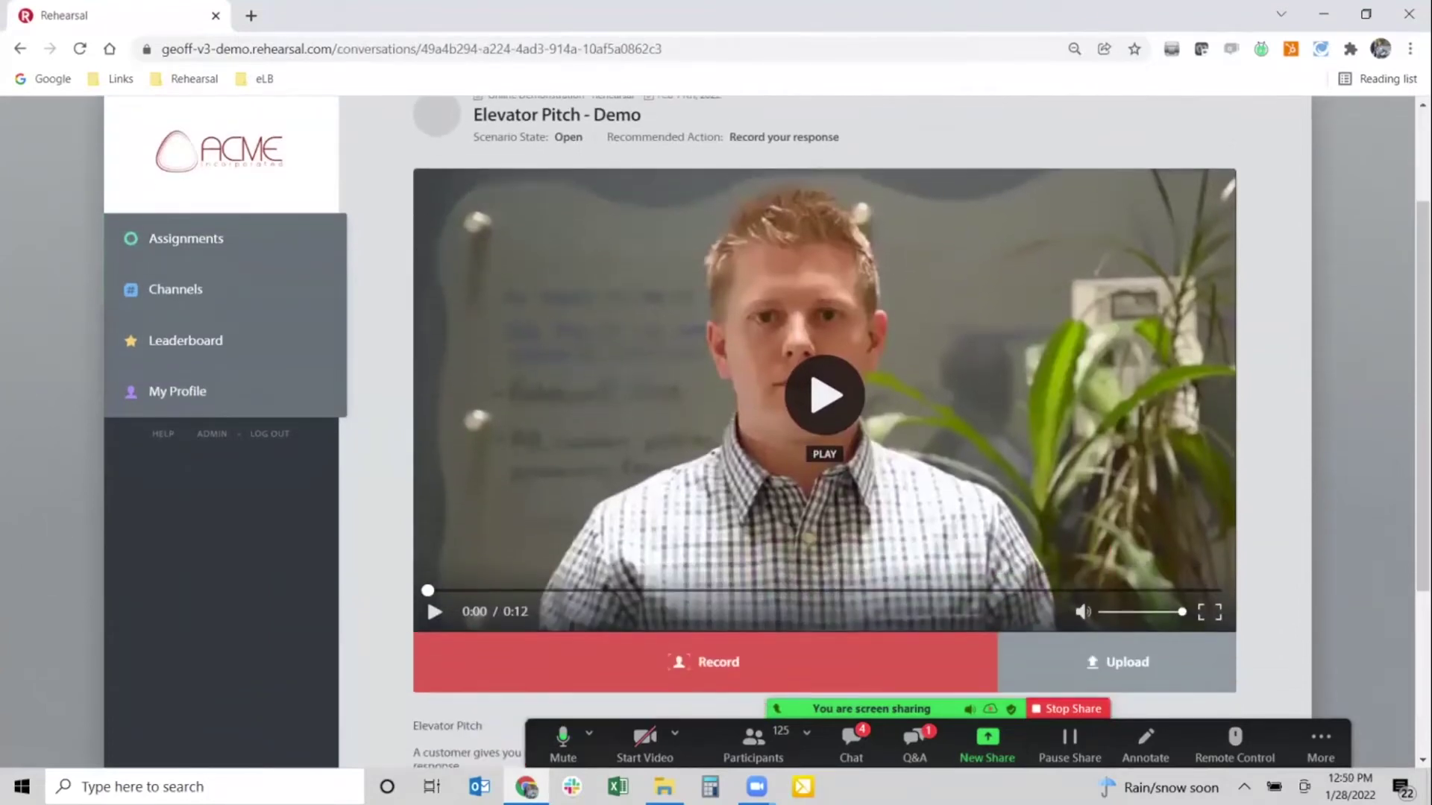
pyautogui.scroll(-2, 824, 433)
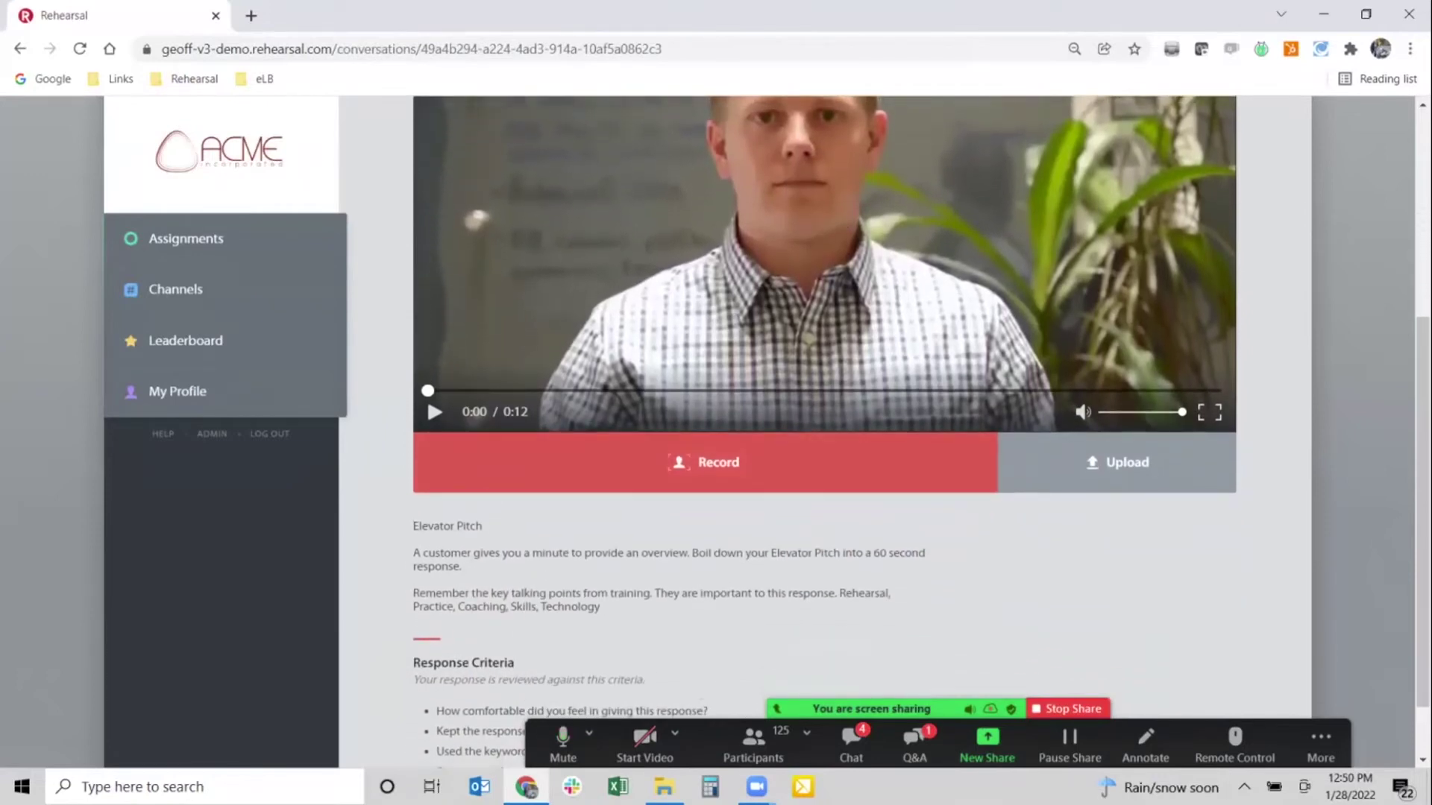
# - Play the Elevator Pitch scenario's prompt video through to its end
pyautogui.scroll(1, 823, 432)
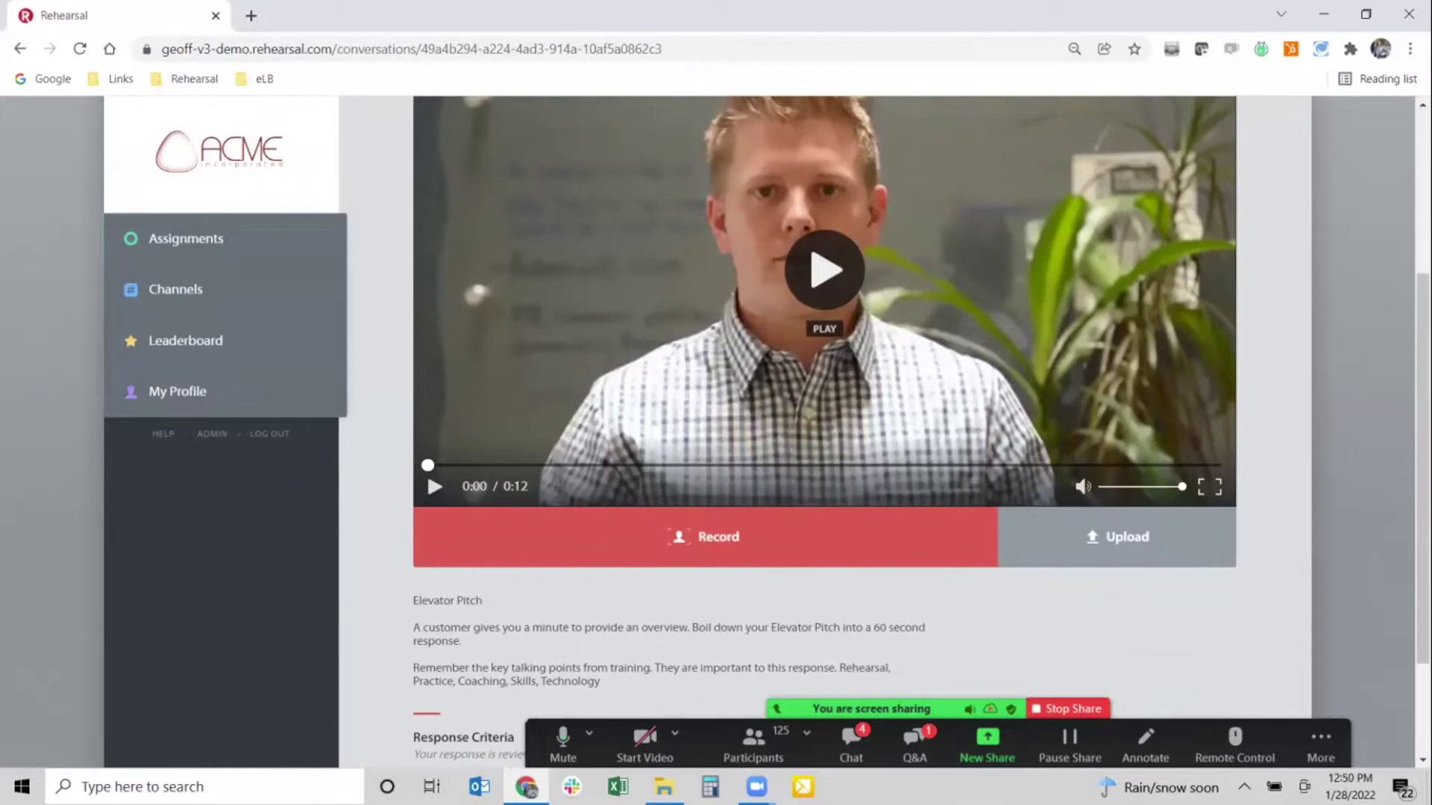
pyautogui.press('space')
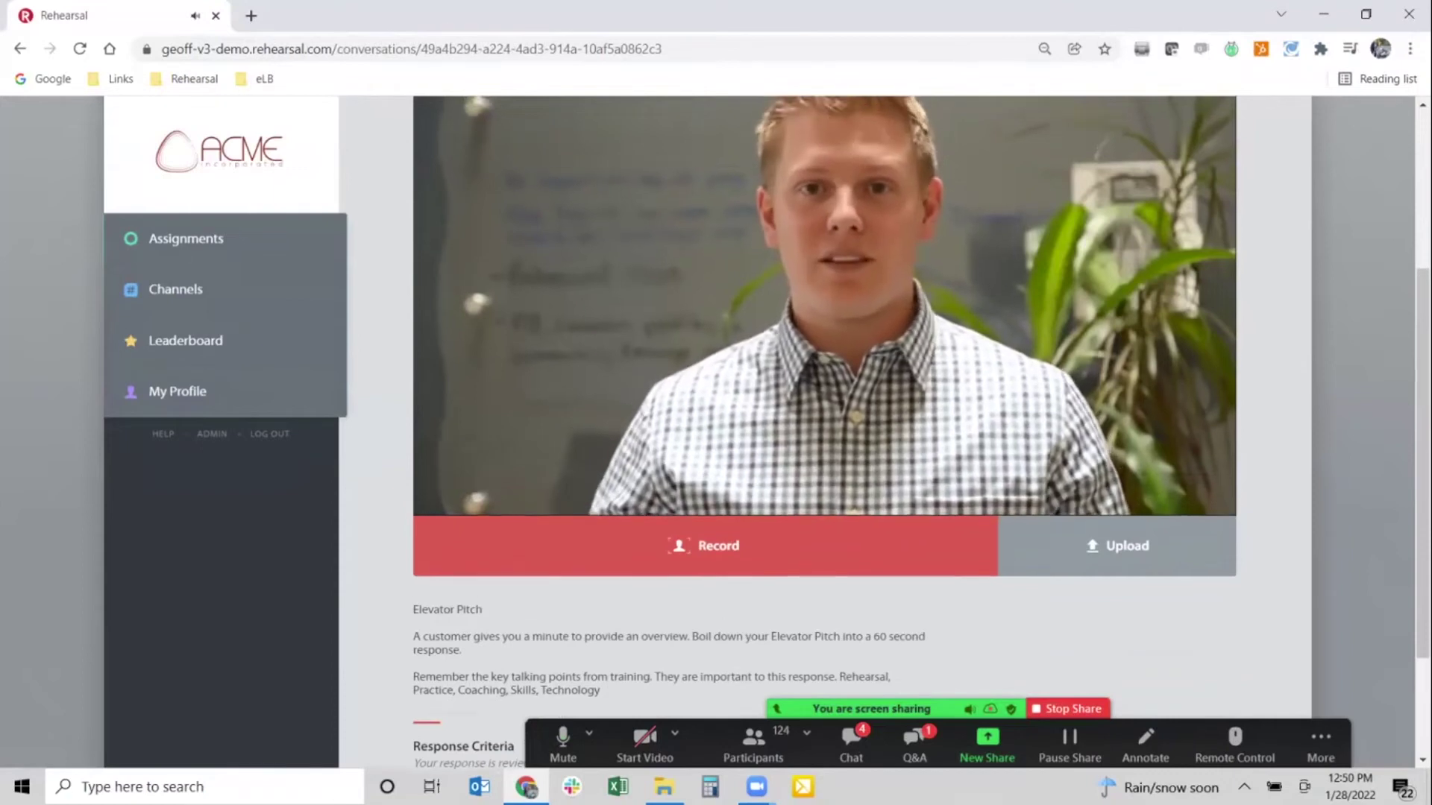
pyautogui.scroll(1, 823, 432)
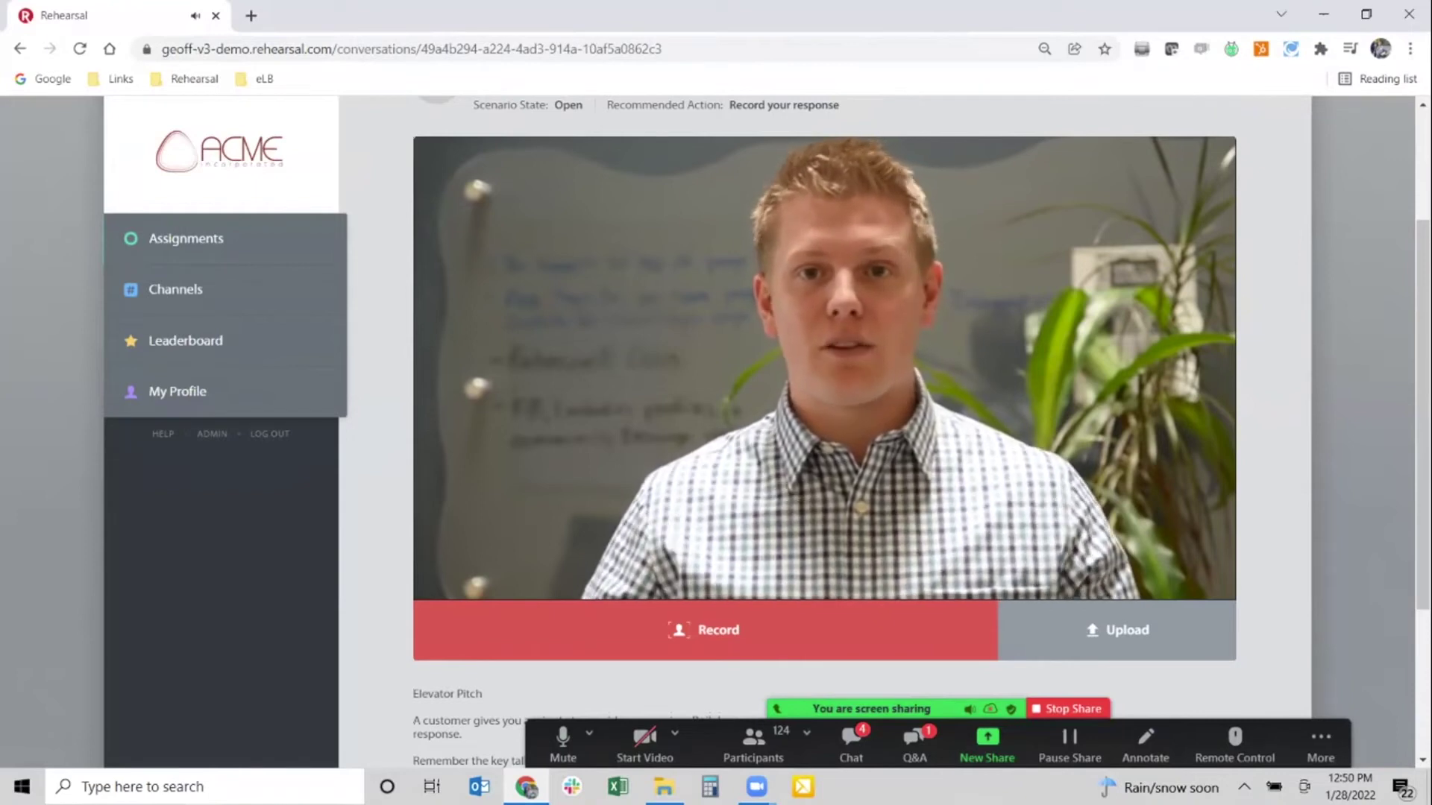
# - Record a webcam response to the Elevator Pitch scenario and submit it for review
pyautogui.scroll(-2, 920, 431)
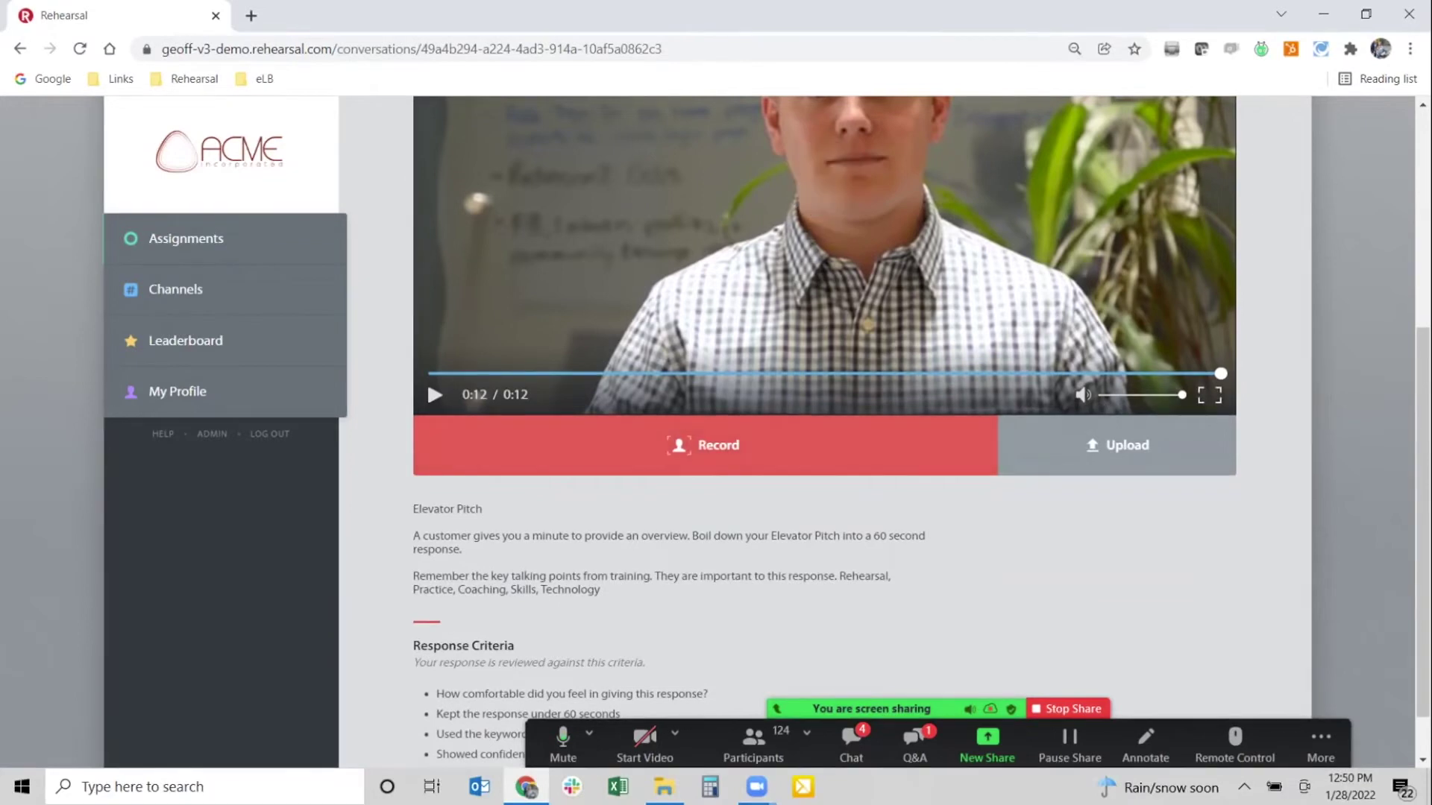
pyautogui.click(705, 445)
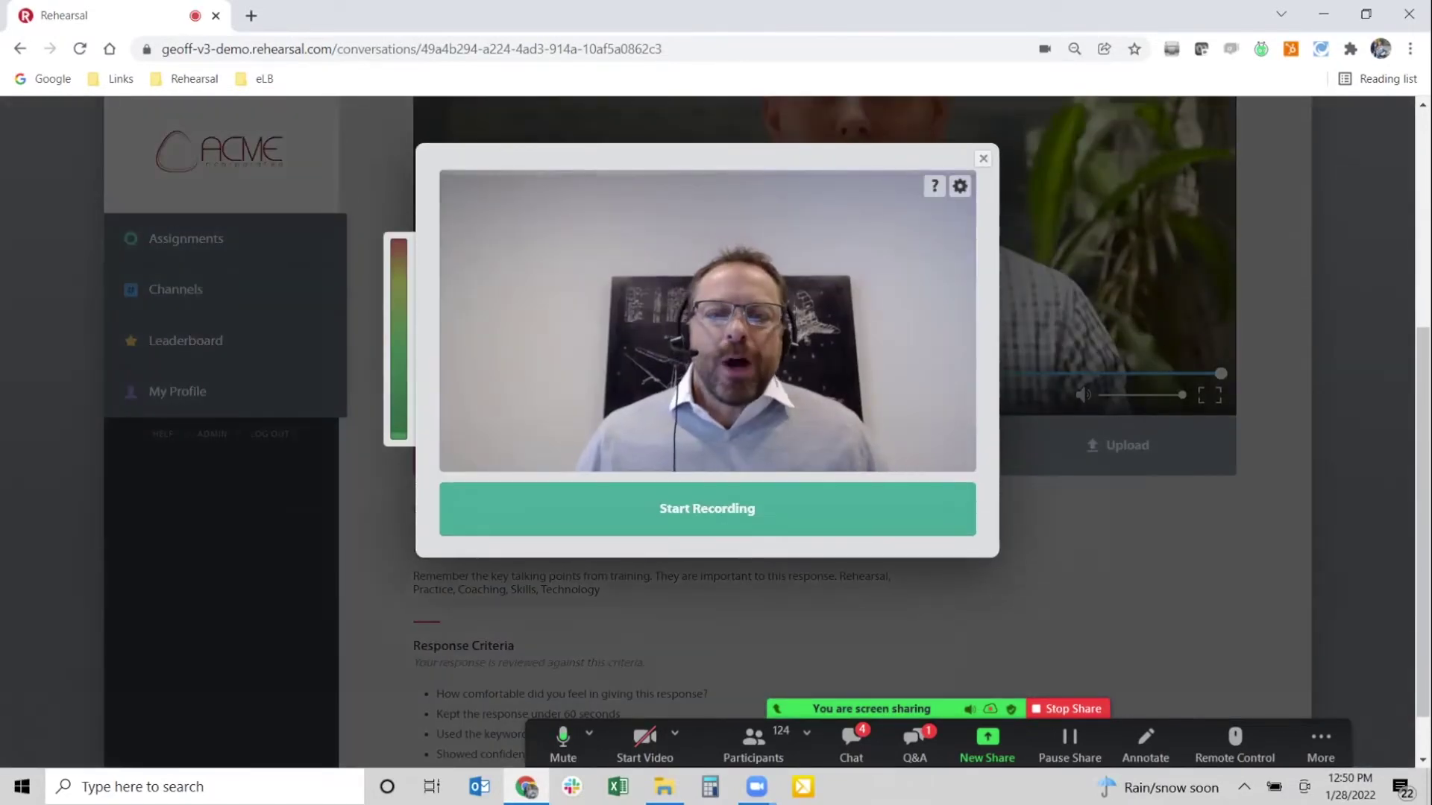
pyautogui.click(706, 507)
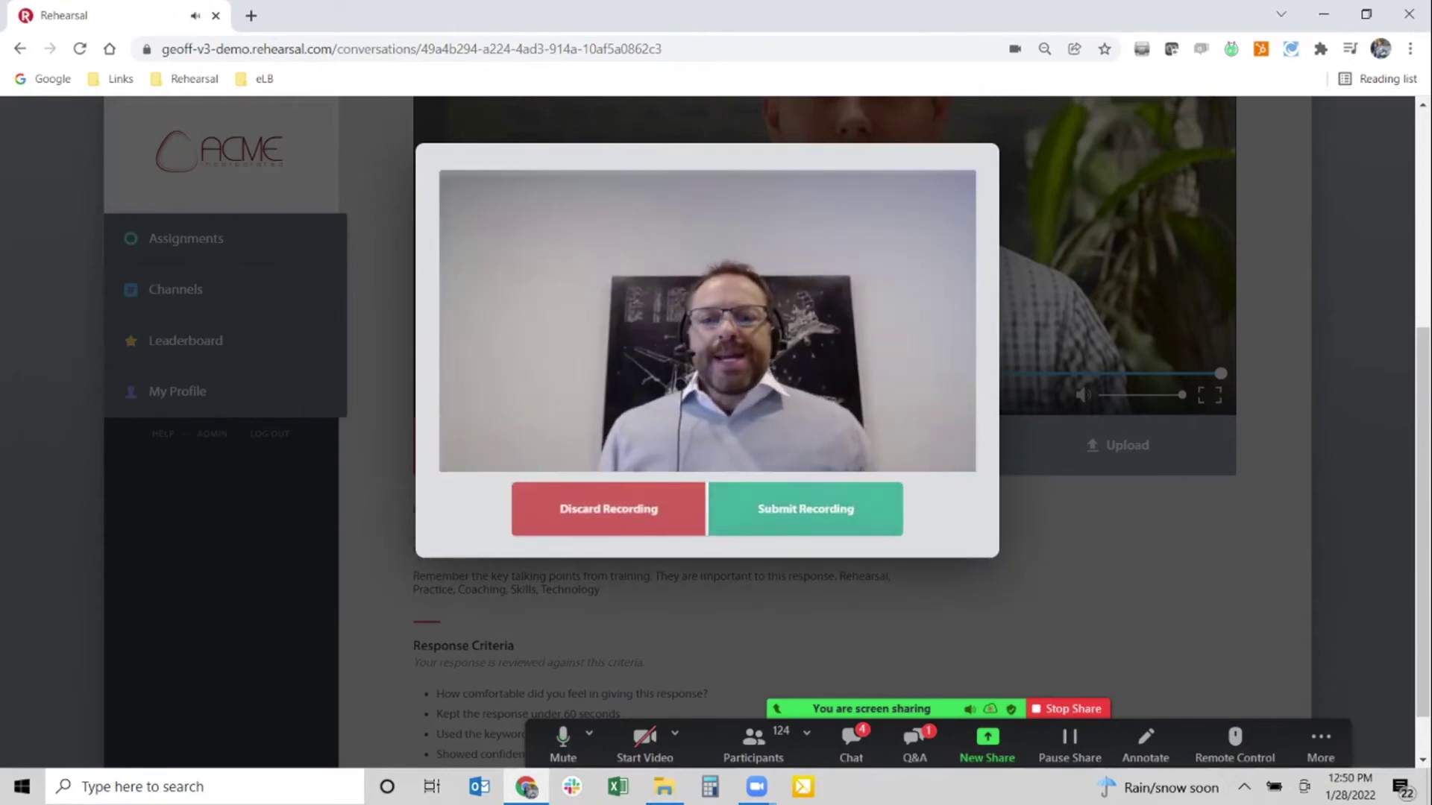
pyautogui.click(804, 509)
pyautogui.press('Return')
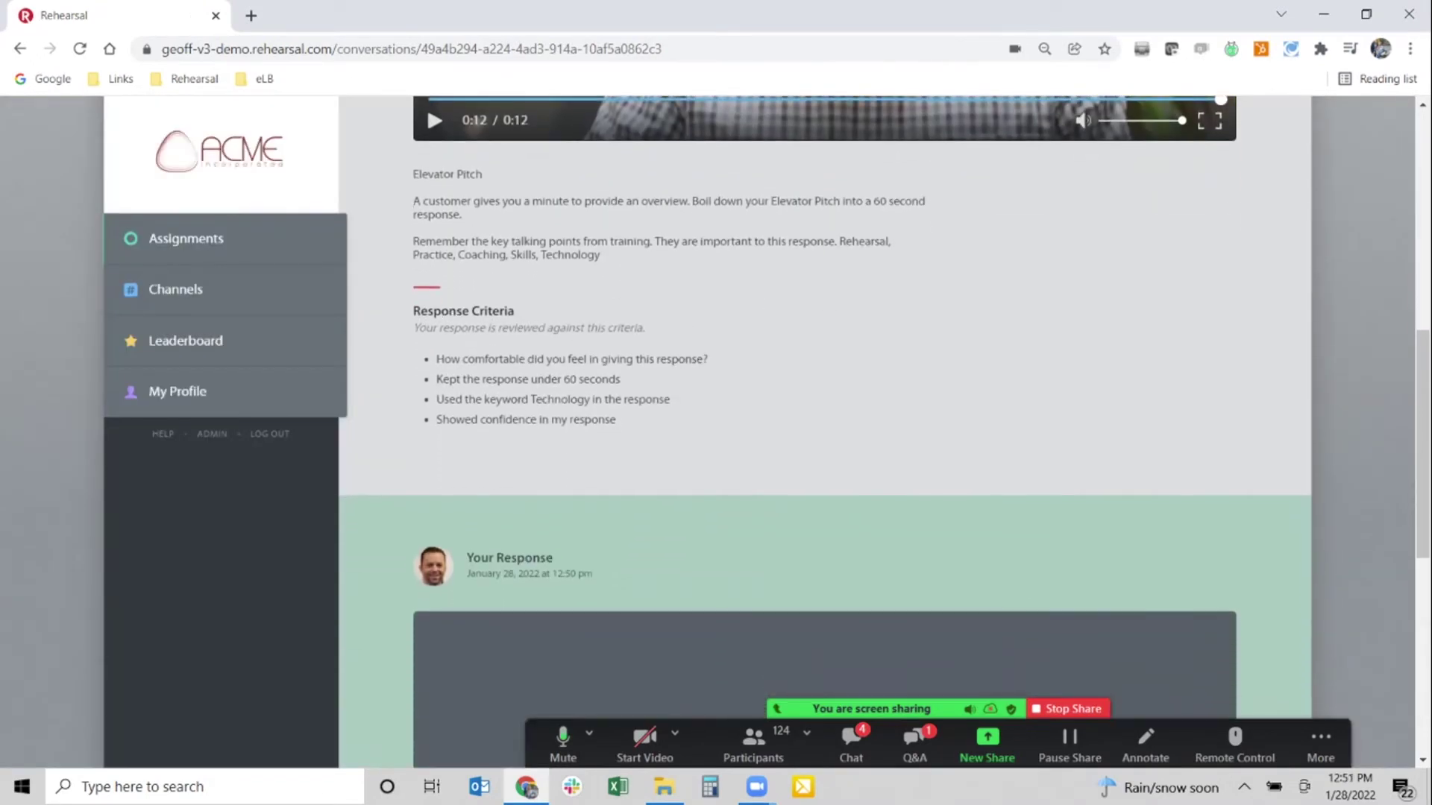
# - Review the submitted response's keyword analysis and read its highlighted transcript
pyautogui.scroll(-4, 824, 431)
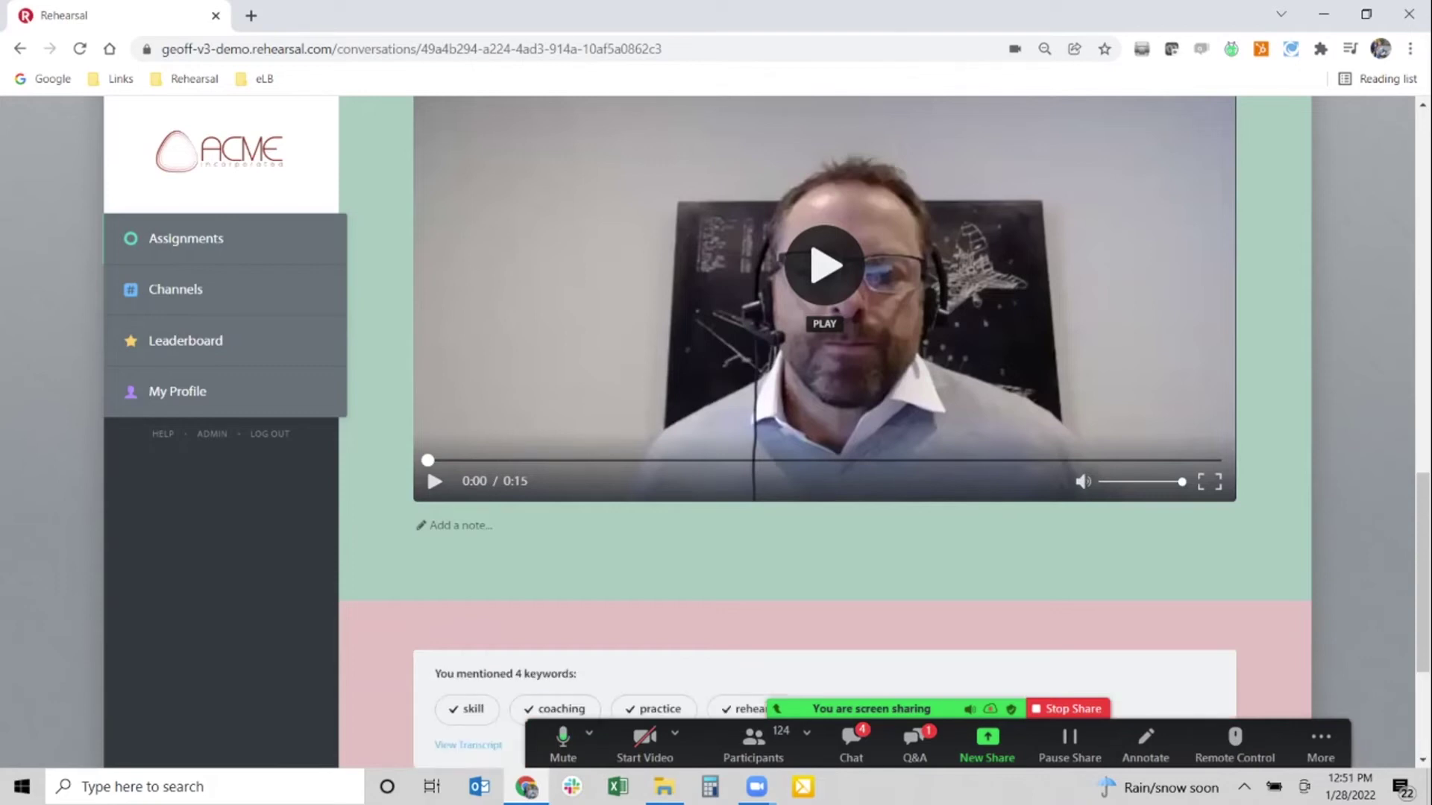
pyautogui.scroll(-2, 824, 431)
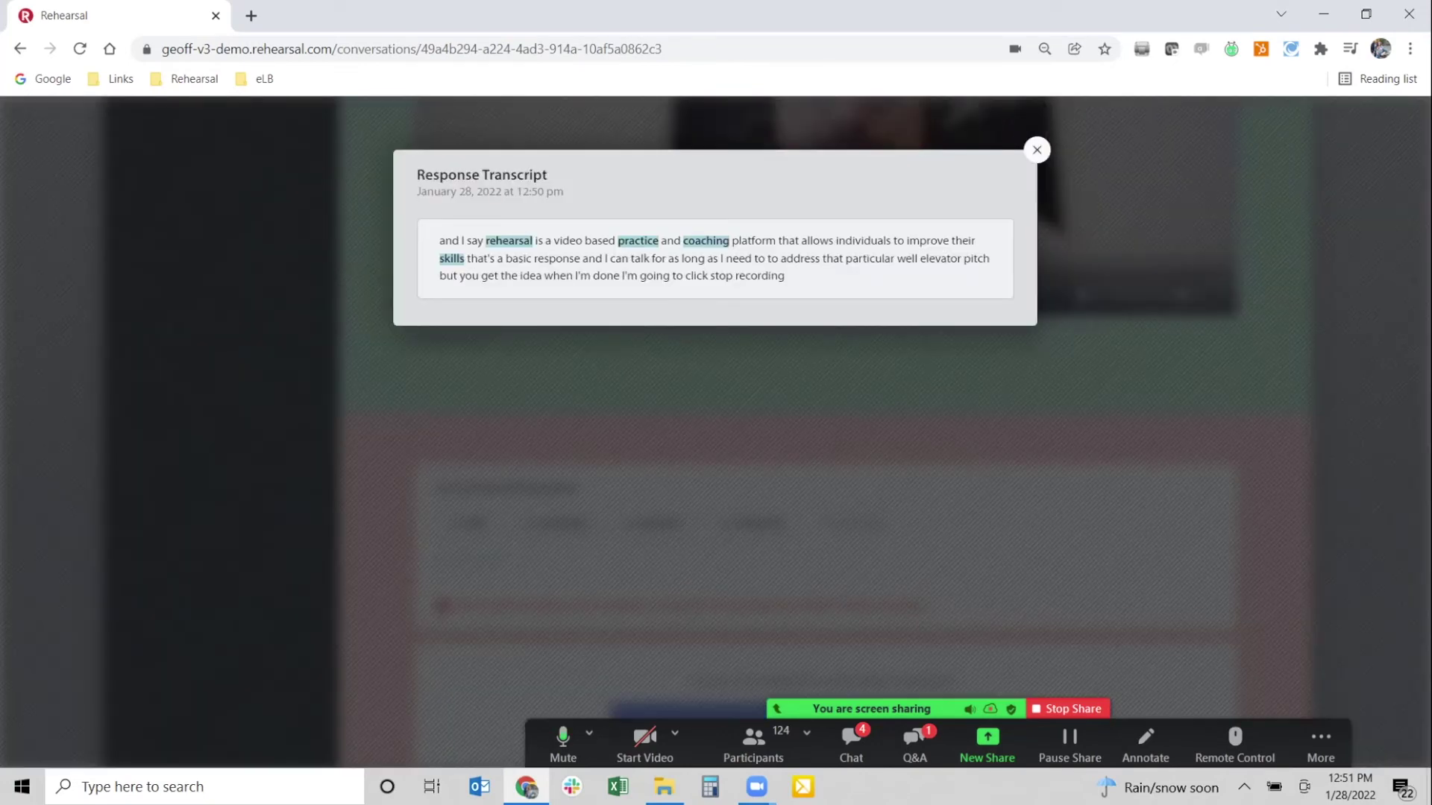
pyautogui.press('Escape')
pyautogui.scroll(-1, 824, 430)
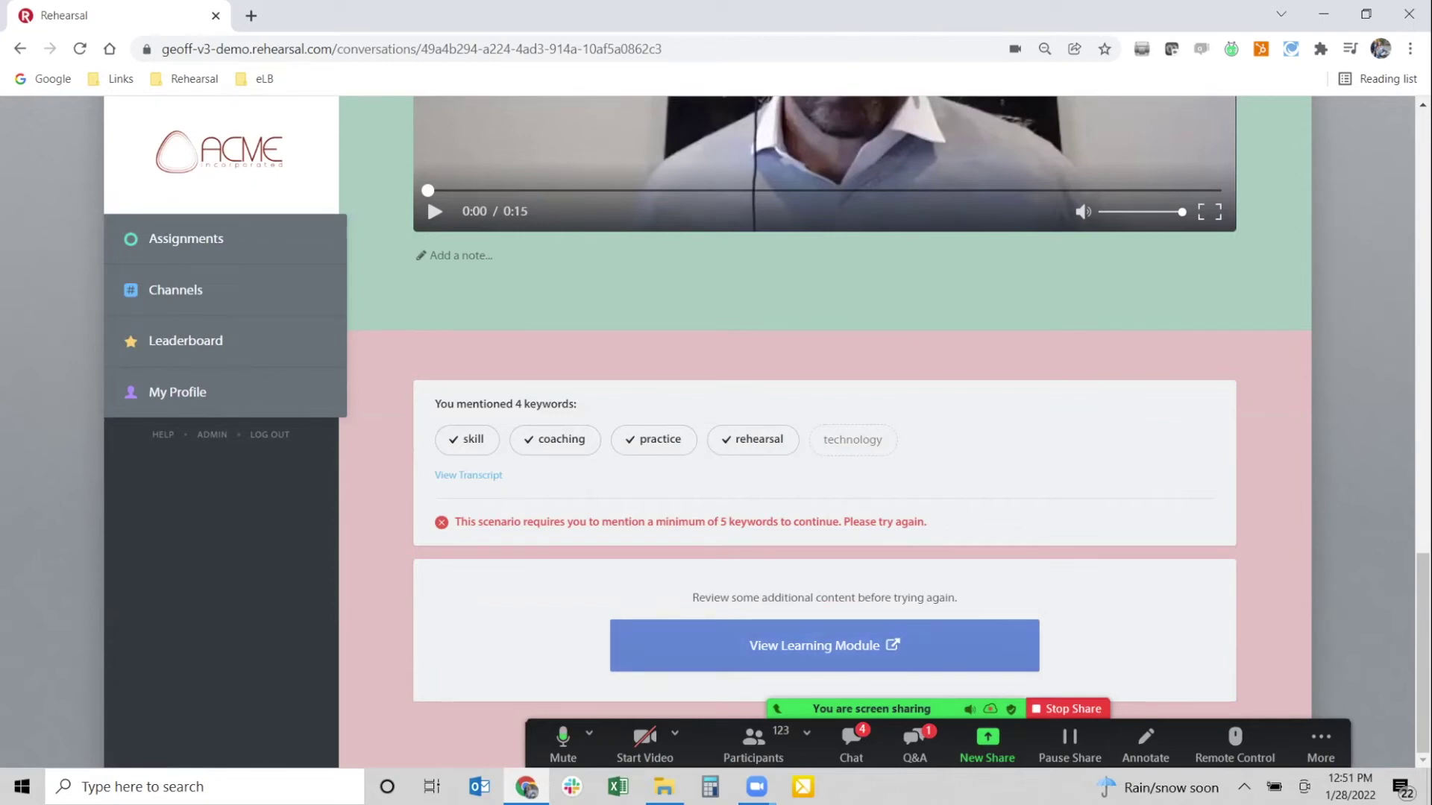
# - Open the recommended learning module, look over its Be Ready for your Moment video and return to the scenario to try again
pyautogui.click(891, 645)
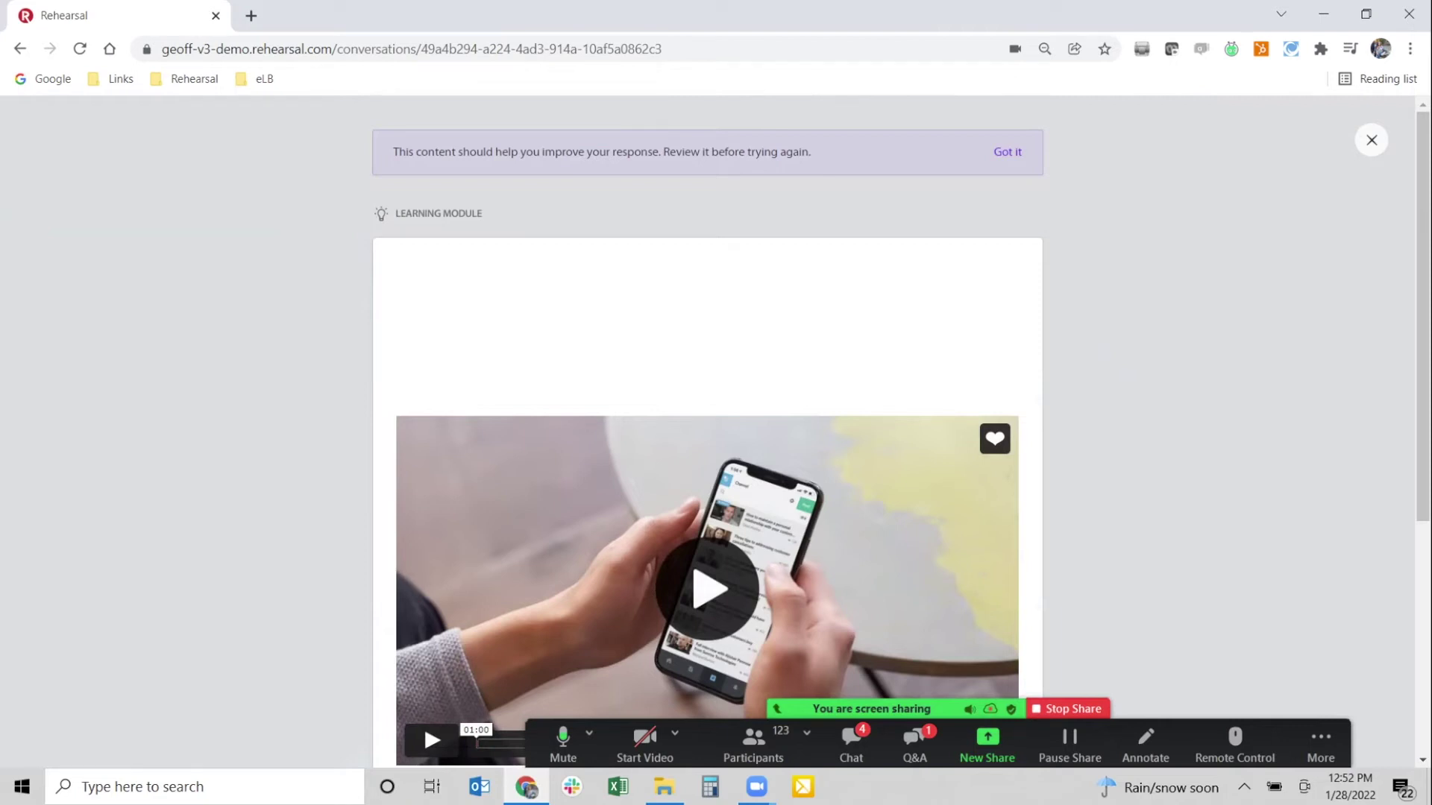
pyautogui.scroll(-4, 707, 433)
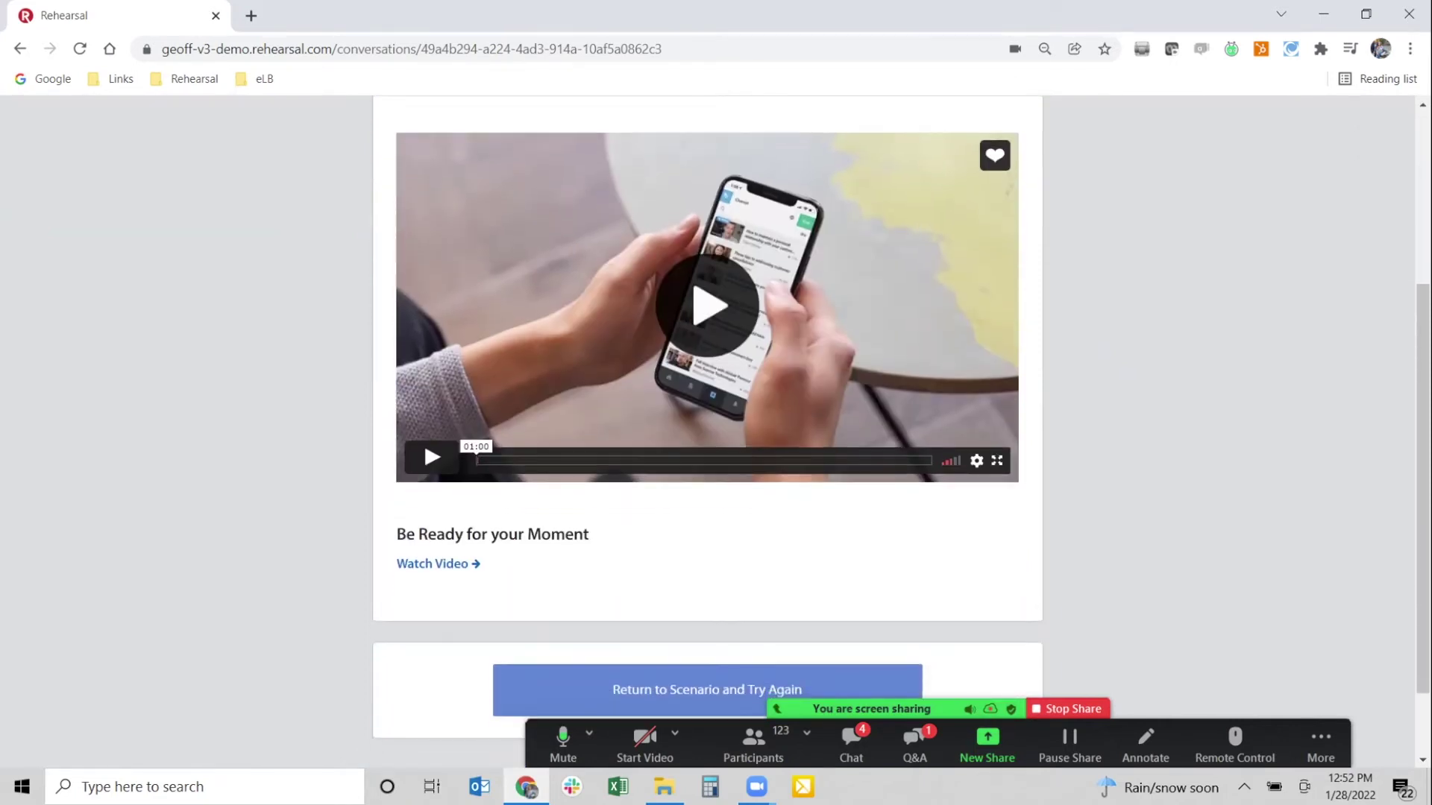
pyautogui.scroll(-1, 707, 432)
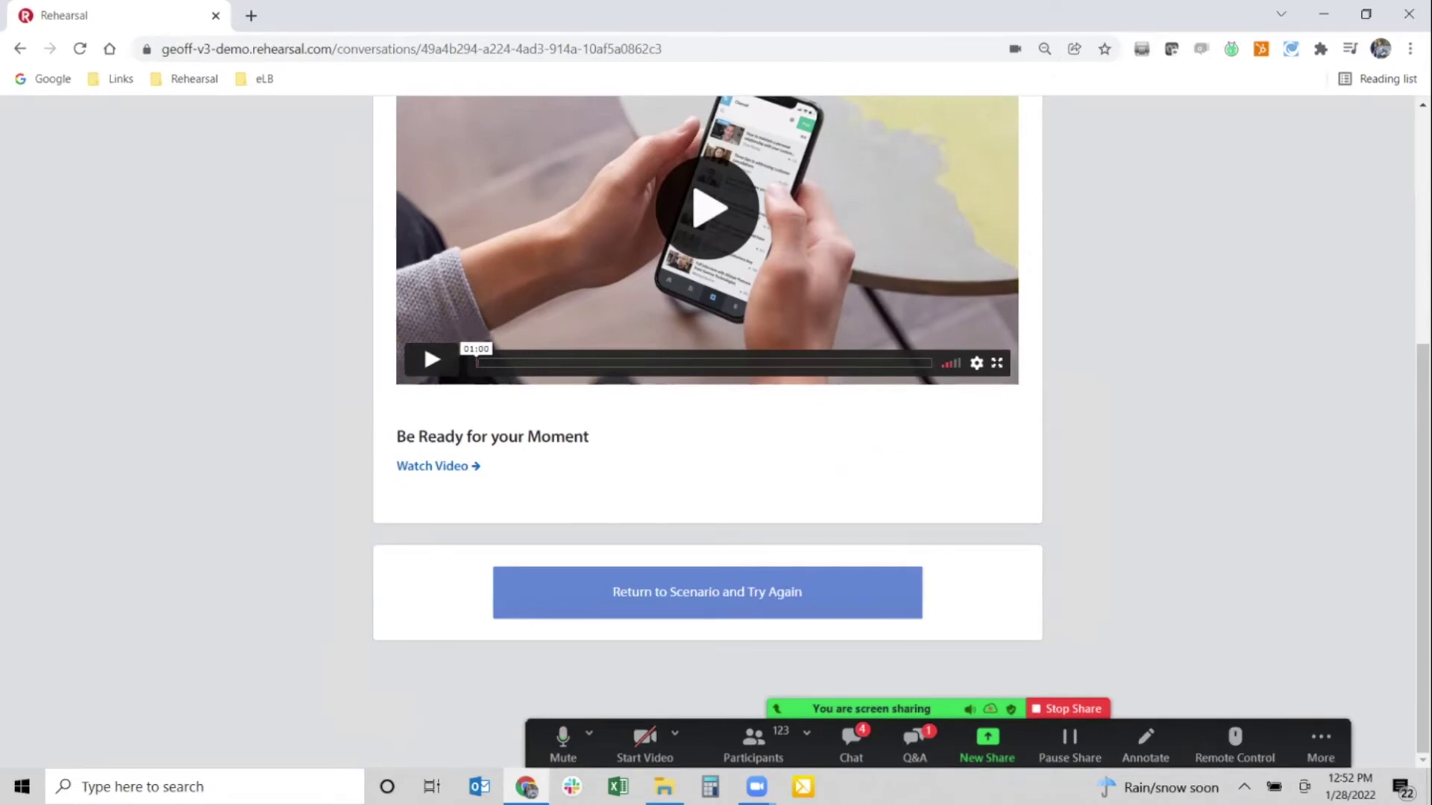
pyautogui.click(707, 592)
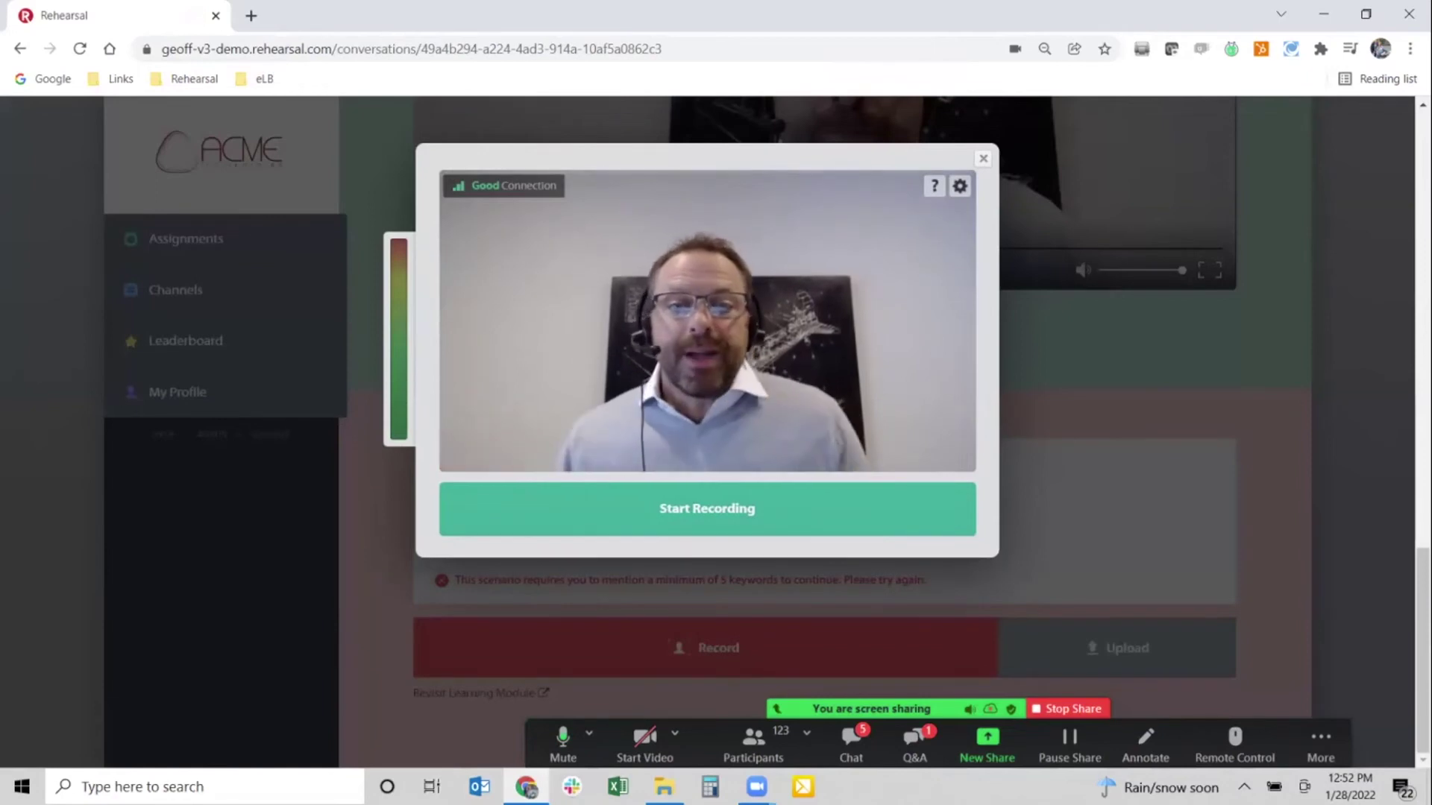
# - Record a second Elevator Pitch response that mentions all the required keywords, and submit it for review
pyautogui.press('Return')
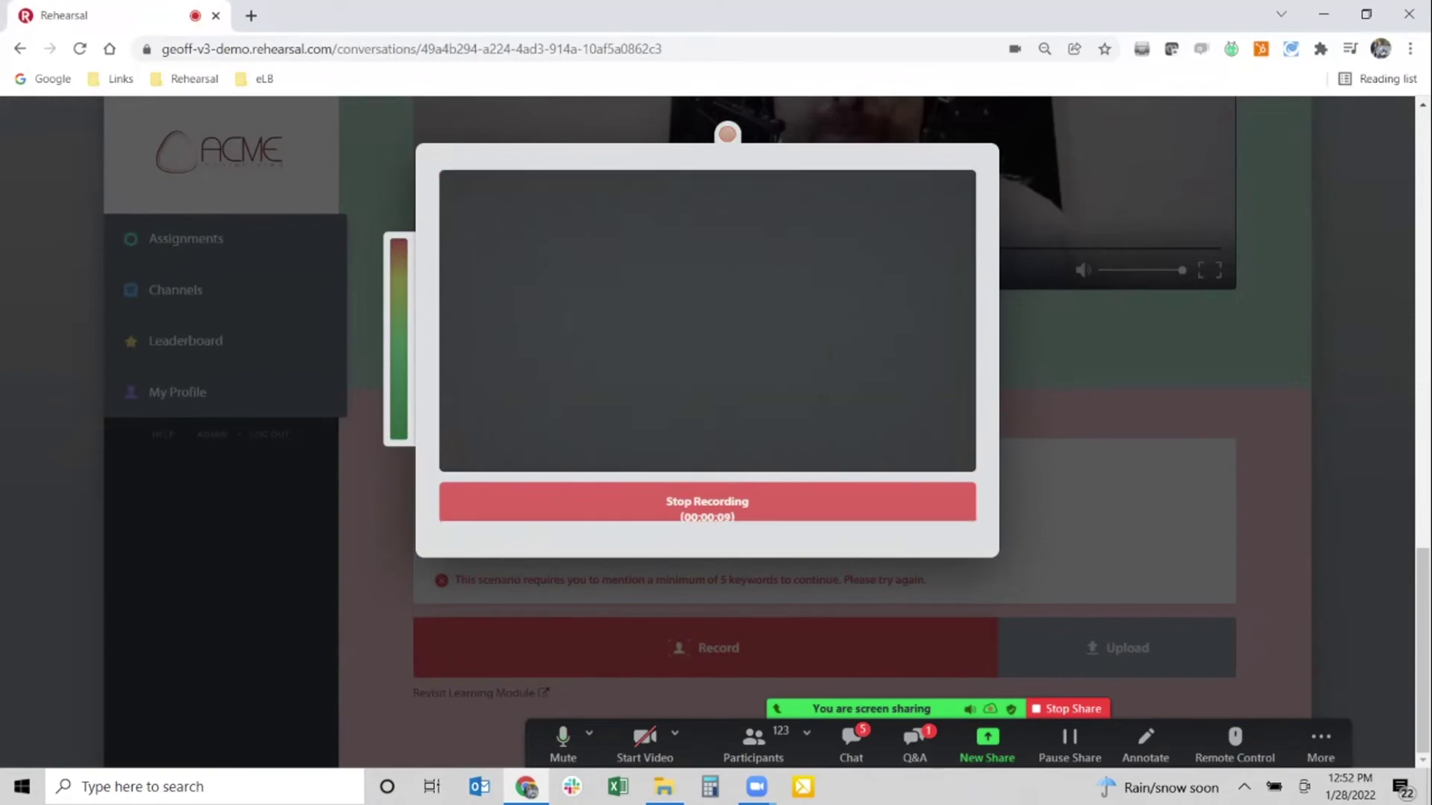
pyautogui.click(804, 509)
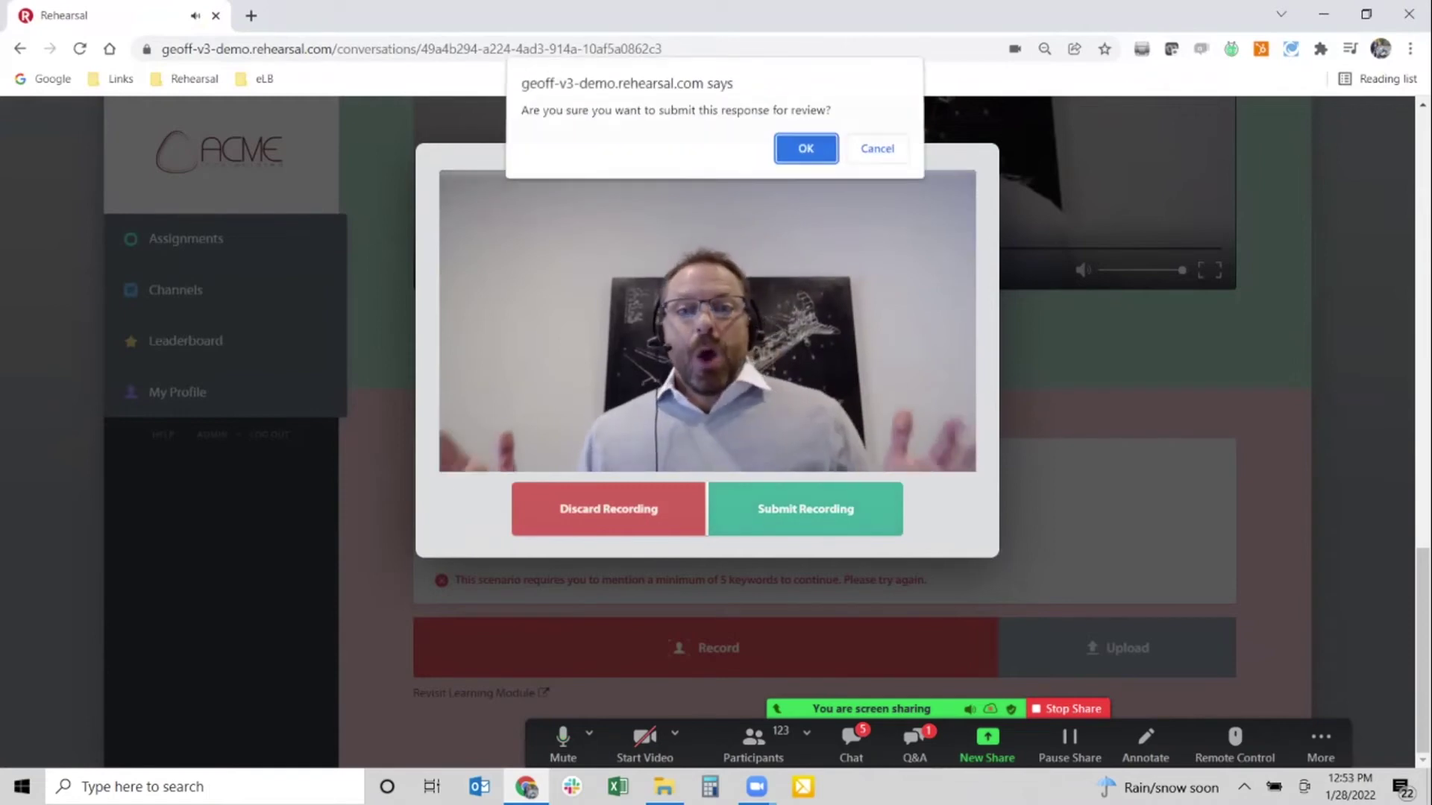
pyautogui.click(814, 152)
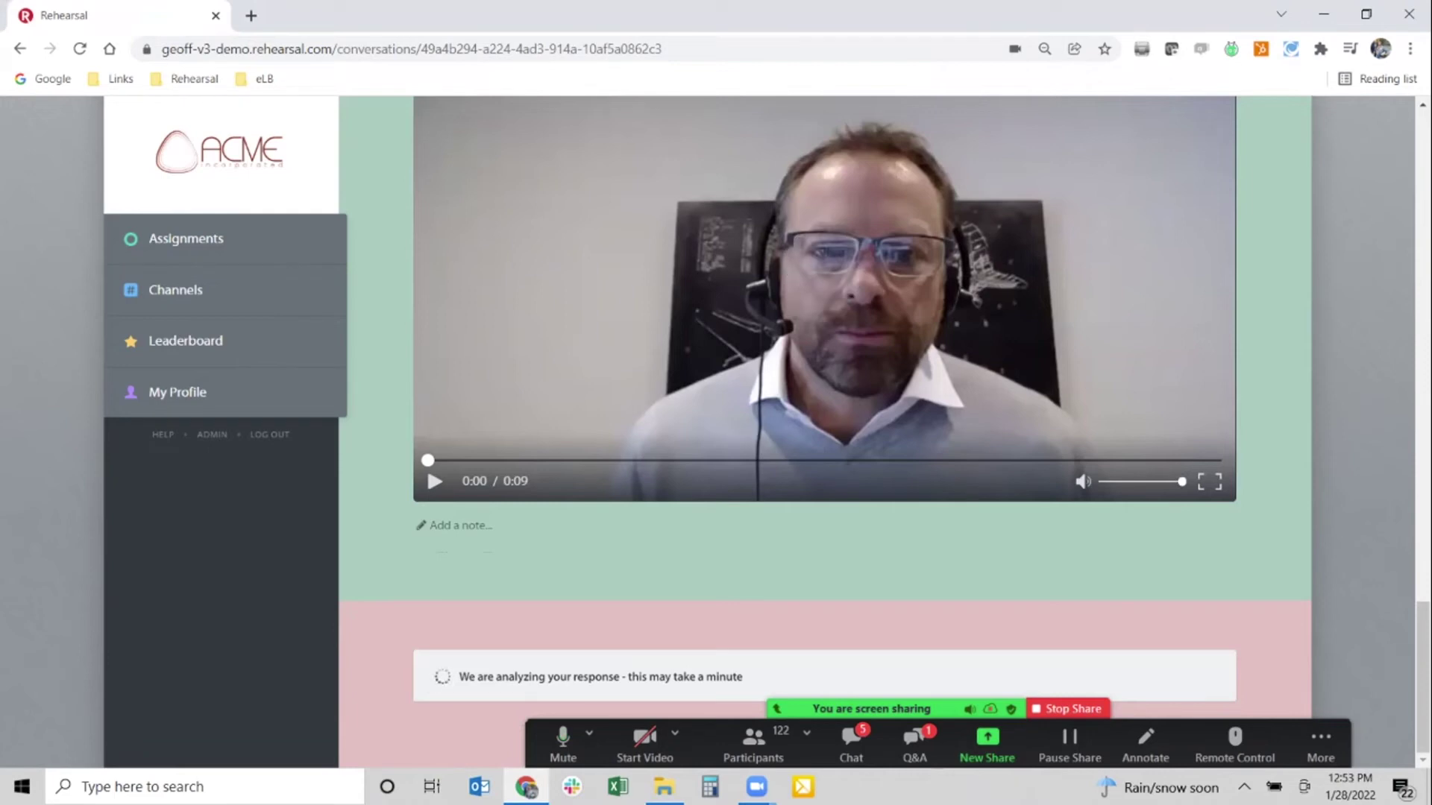
# - Submit a self-grade with comfort at 9/10, the 60-second limit and Technology keyword checked, and confidence unchecked
pyautogui.scroll(-3, 825, 431)
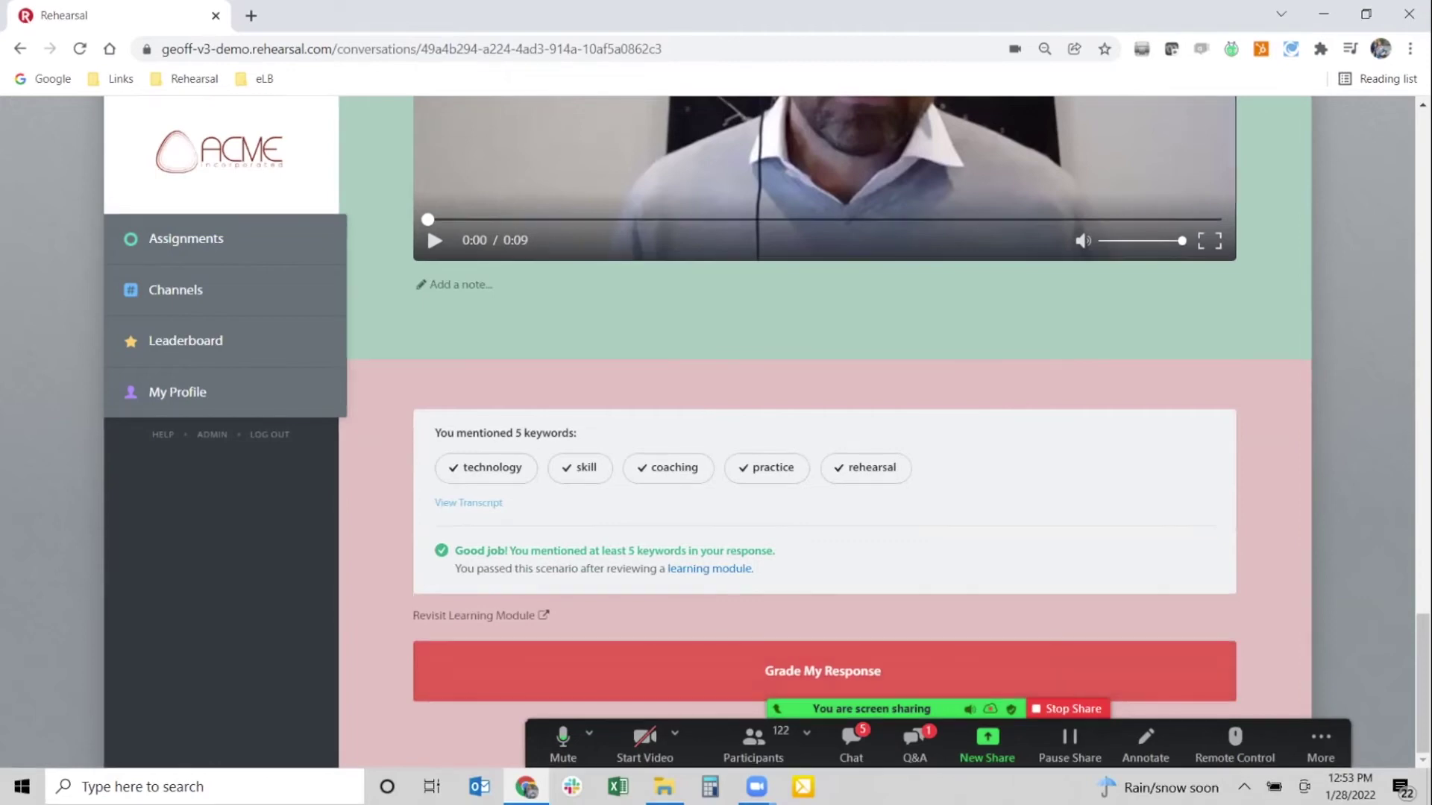
pyautogui.click(822, 671)
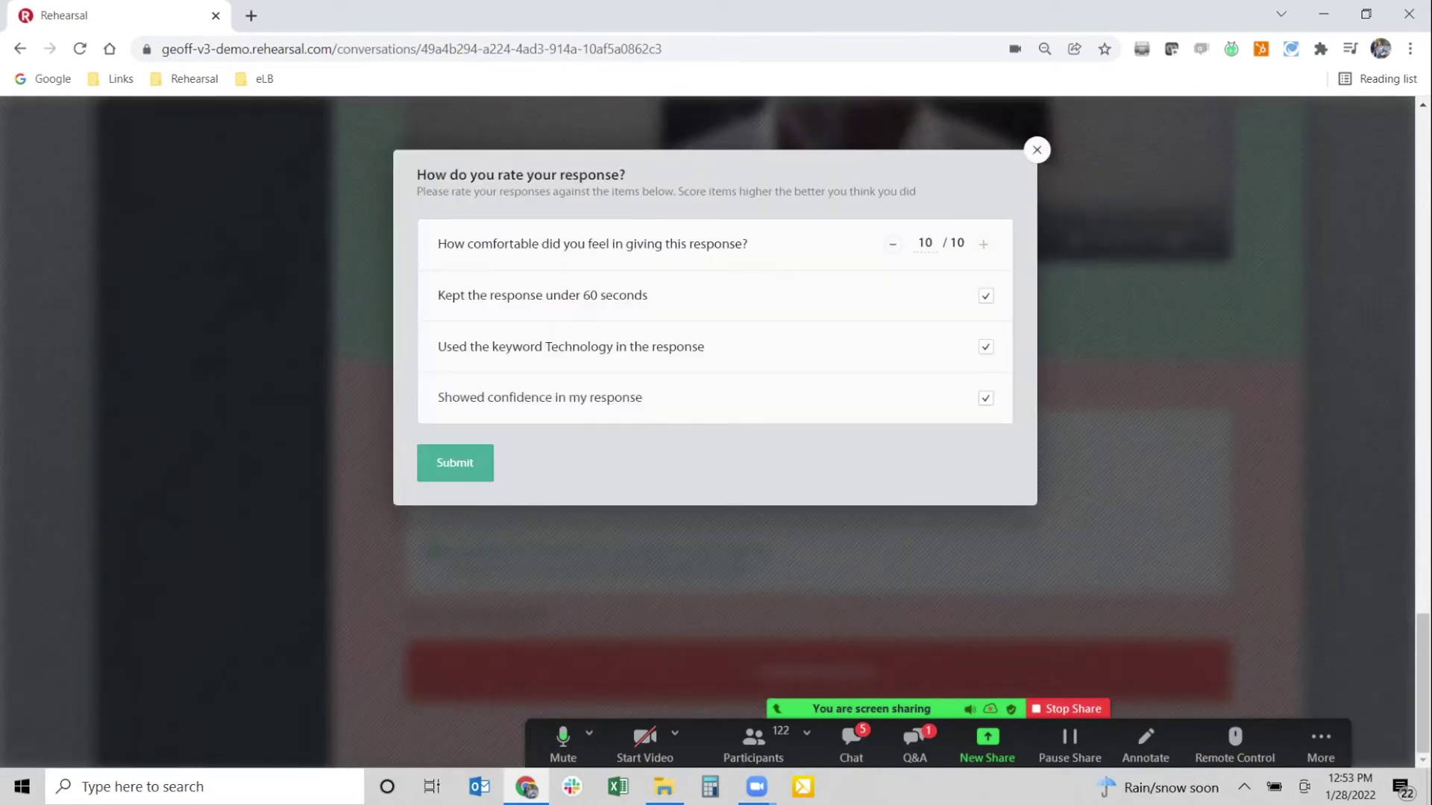
pyautogui.click(892, 244)
pyautogui.click(985, 295)
pyautogui.click(985, 296)
pyautogui.click(985, 347)
pyautogui.click(985, 398)
pyautogui.click(454, 463)
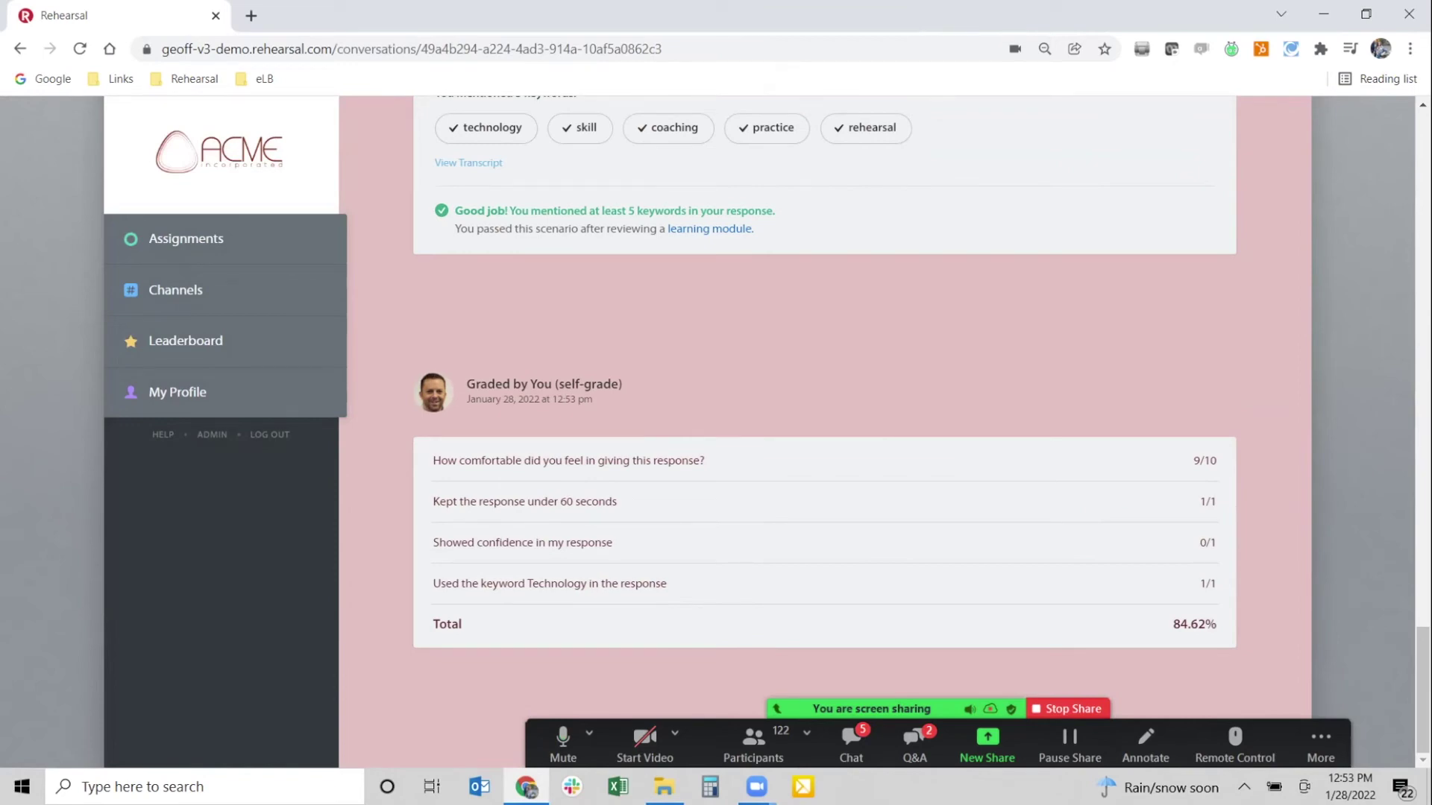
# - Leave the Elevator Pitch scenario and open the Rehearsal AI report of the Success Story - AI Report response
pyautogui.scroll(15, 825, 433)
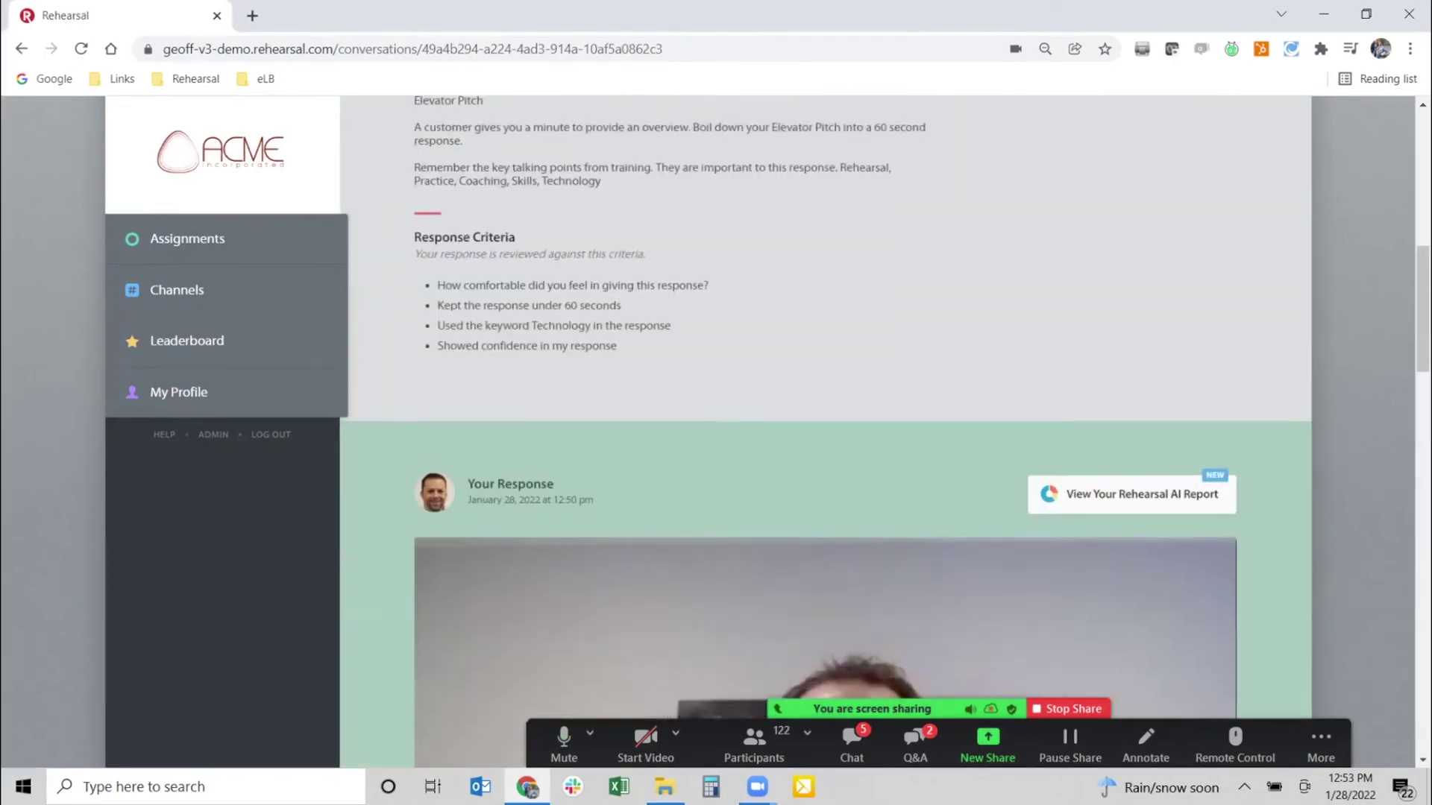
pyautogui.scroll(10, 825, 433)
pyautogui.hotkey('alt', 'Left')
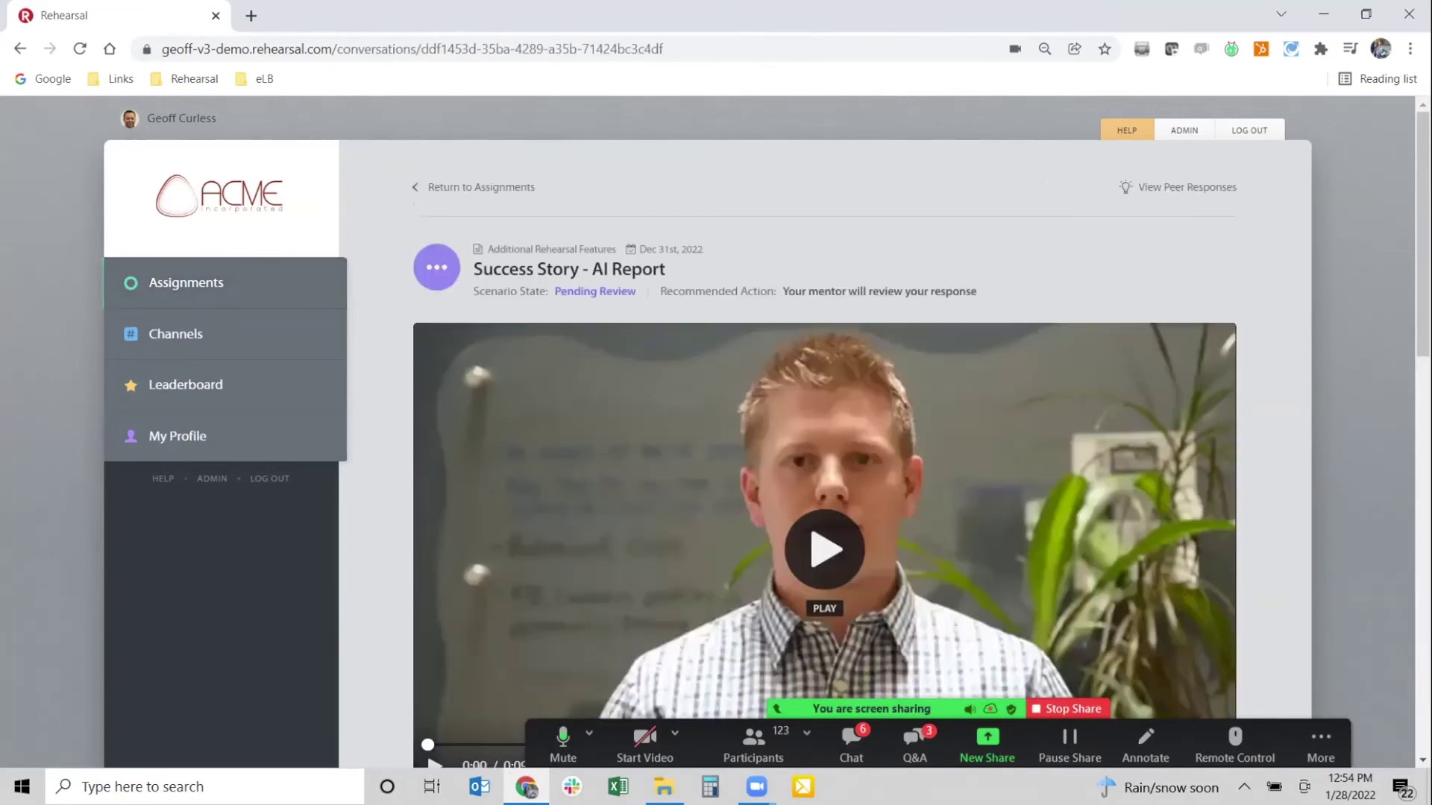
pyautogui.scroll(-5, 824, 432)
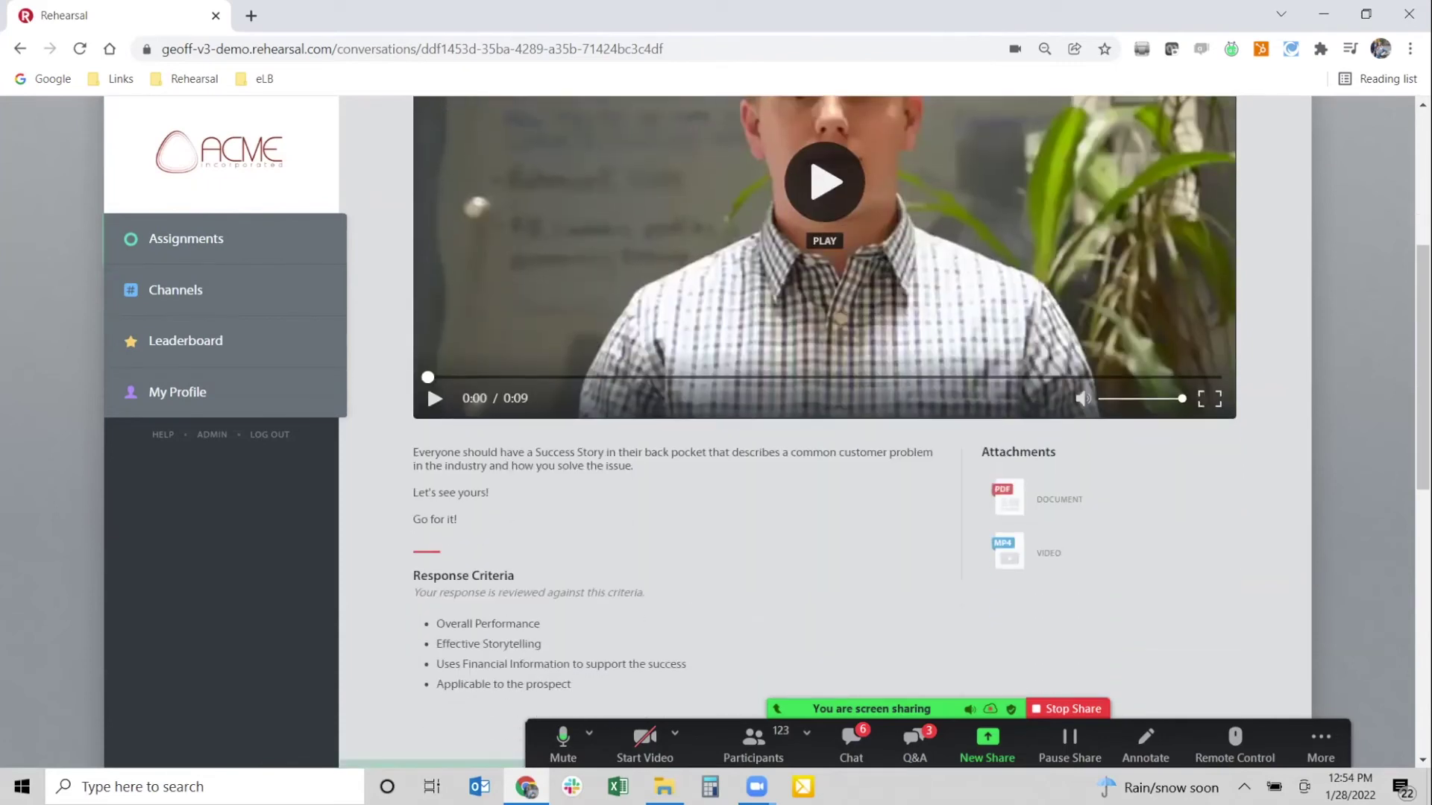
pyautogui.scroll(-6, 824, 433)
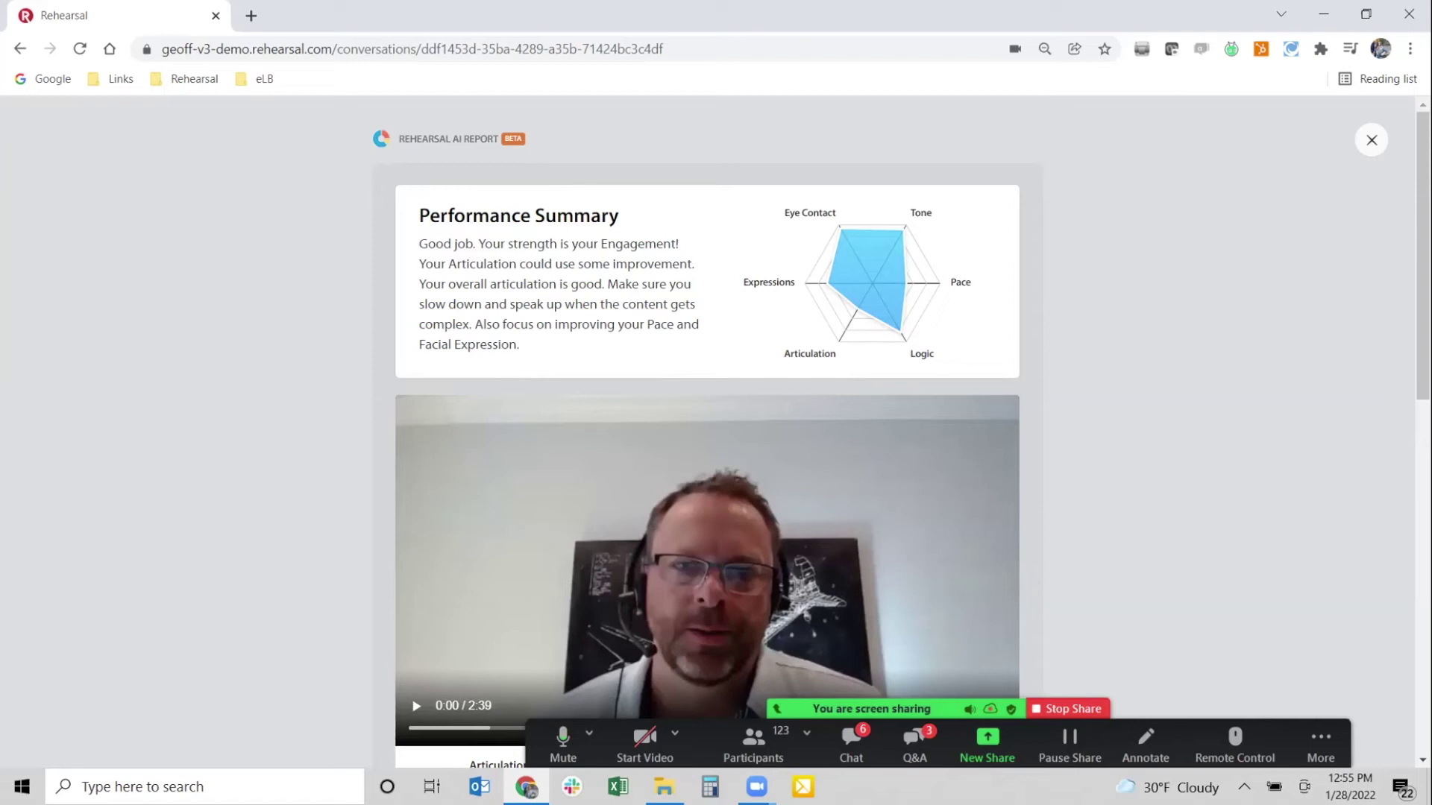
# - View the AI report's Expressions and Pacing graphs below the response video
pyautogui.scroll(-4, 707, 429)
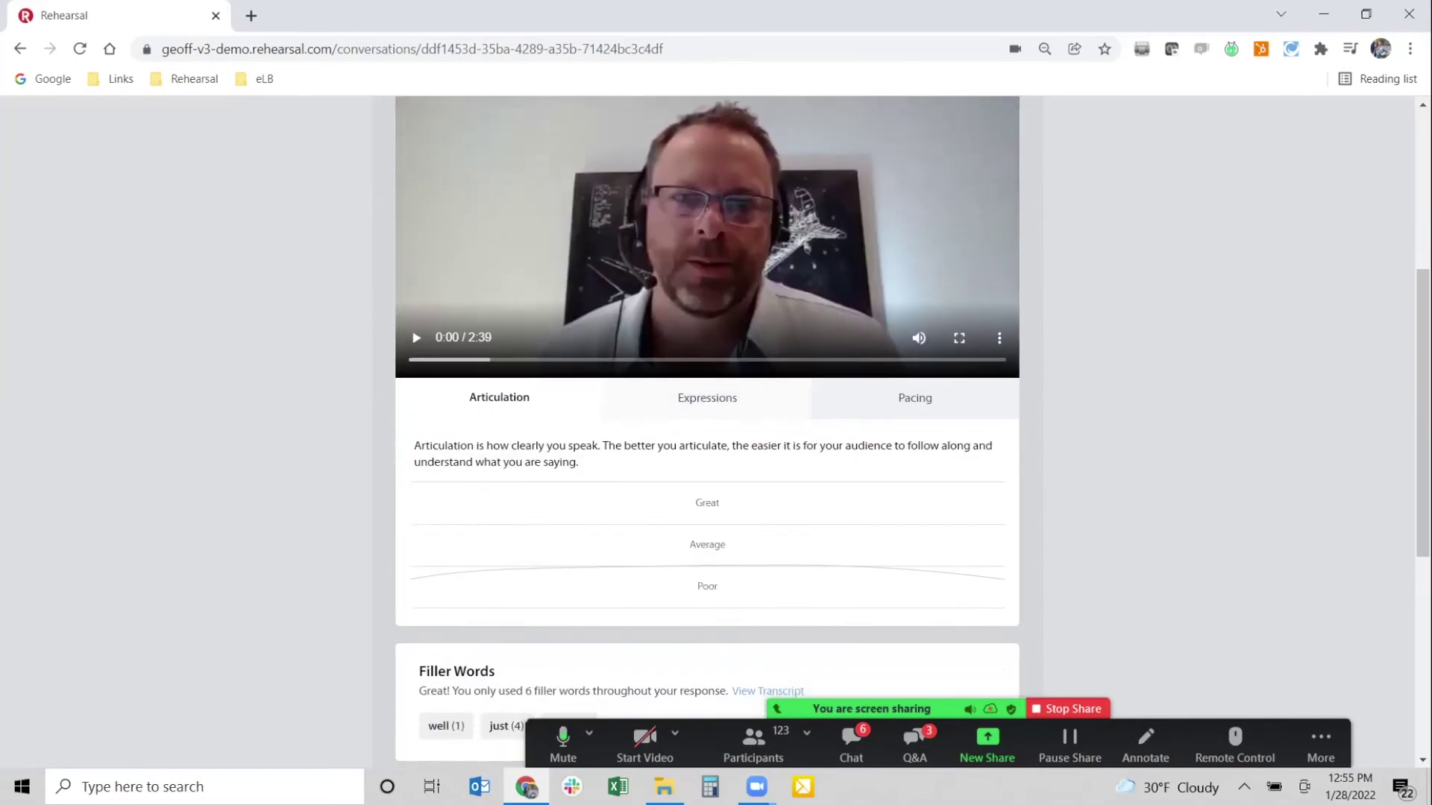
pyautogui.click(707, 395)
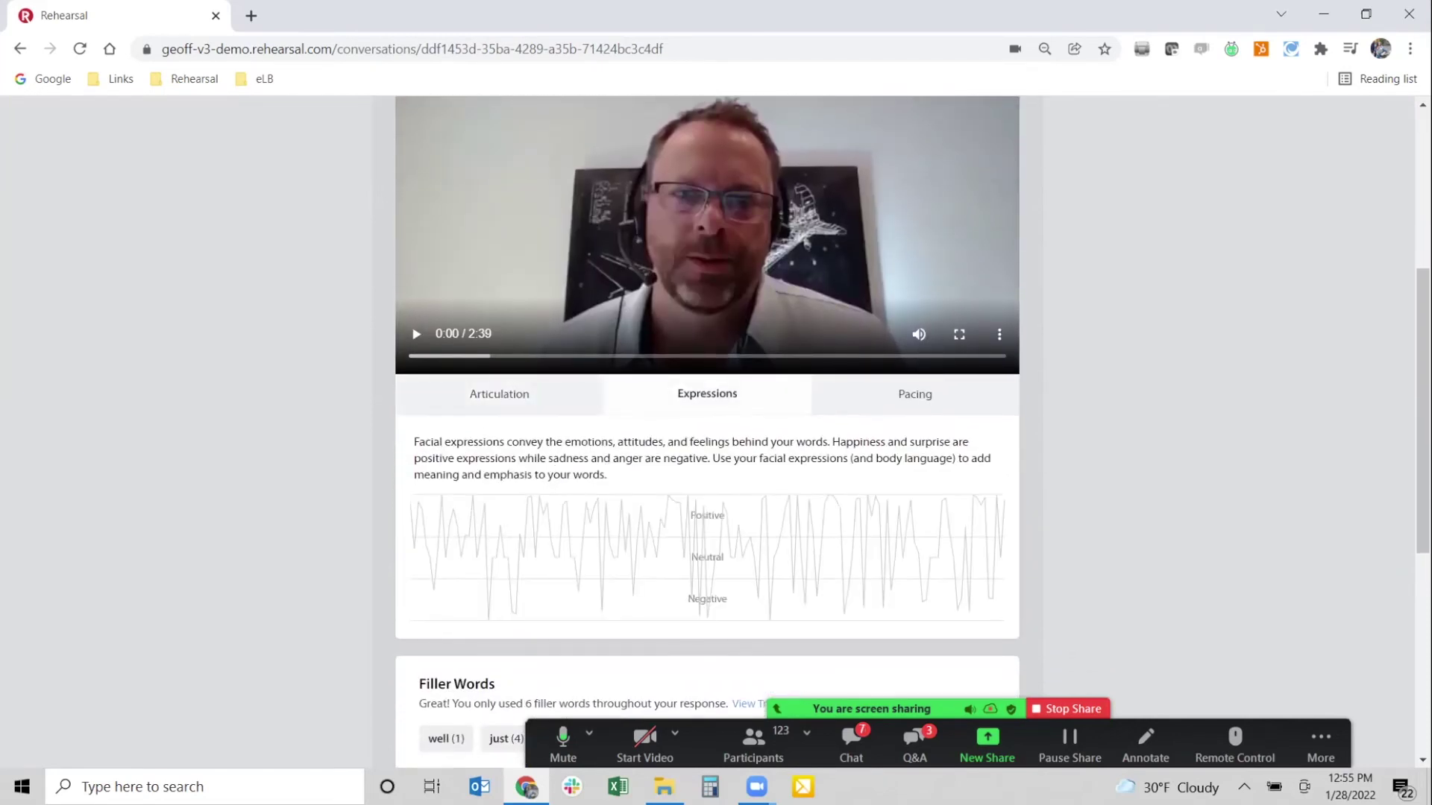
pyautogui.click(915, 394)
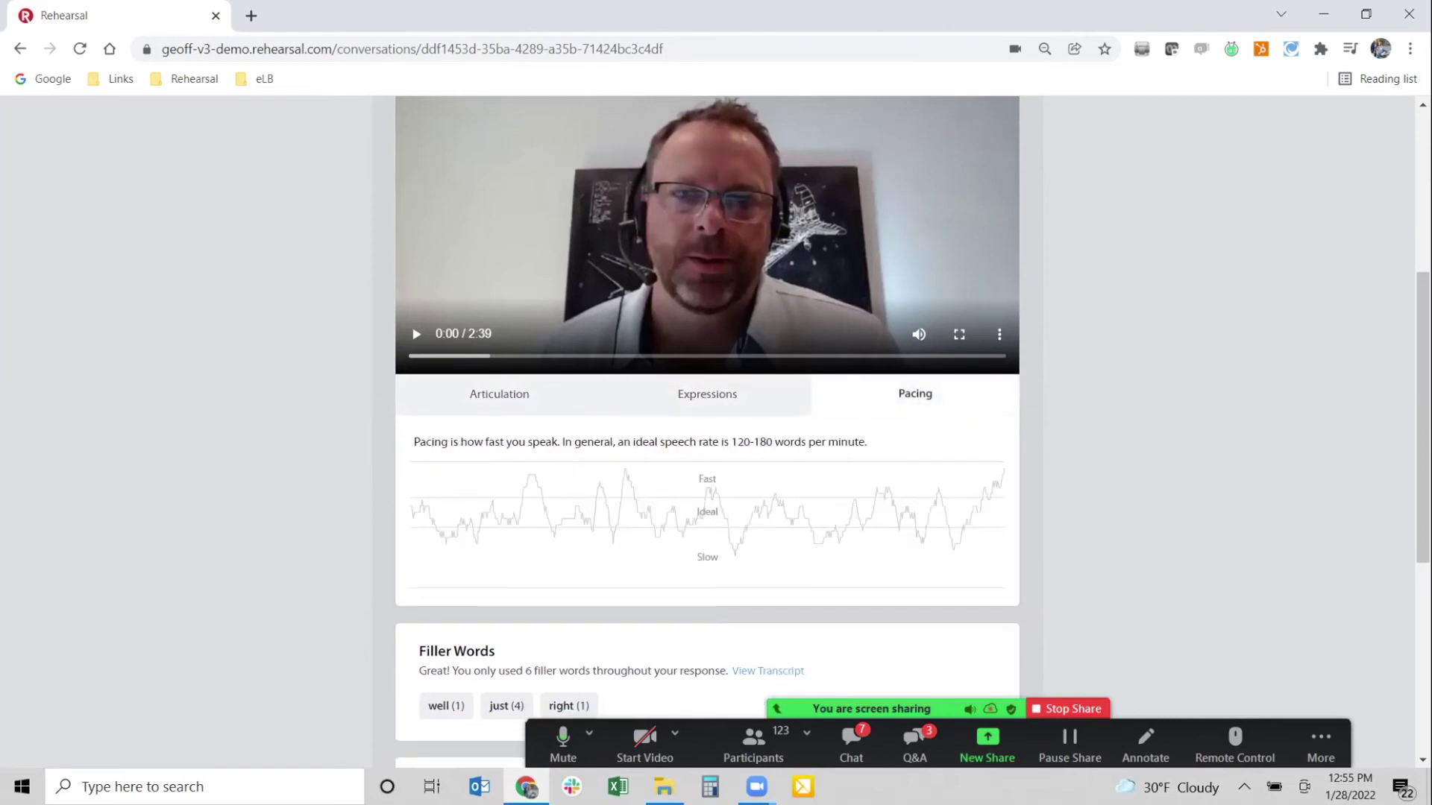
# - Skip the response video to 0:20 and 0:32 against the pacing graph, and to 0:51 against the expressions graph
pyautogui.click(488, 356)
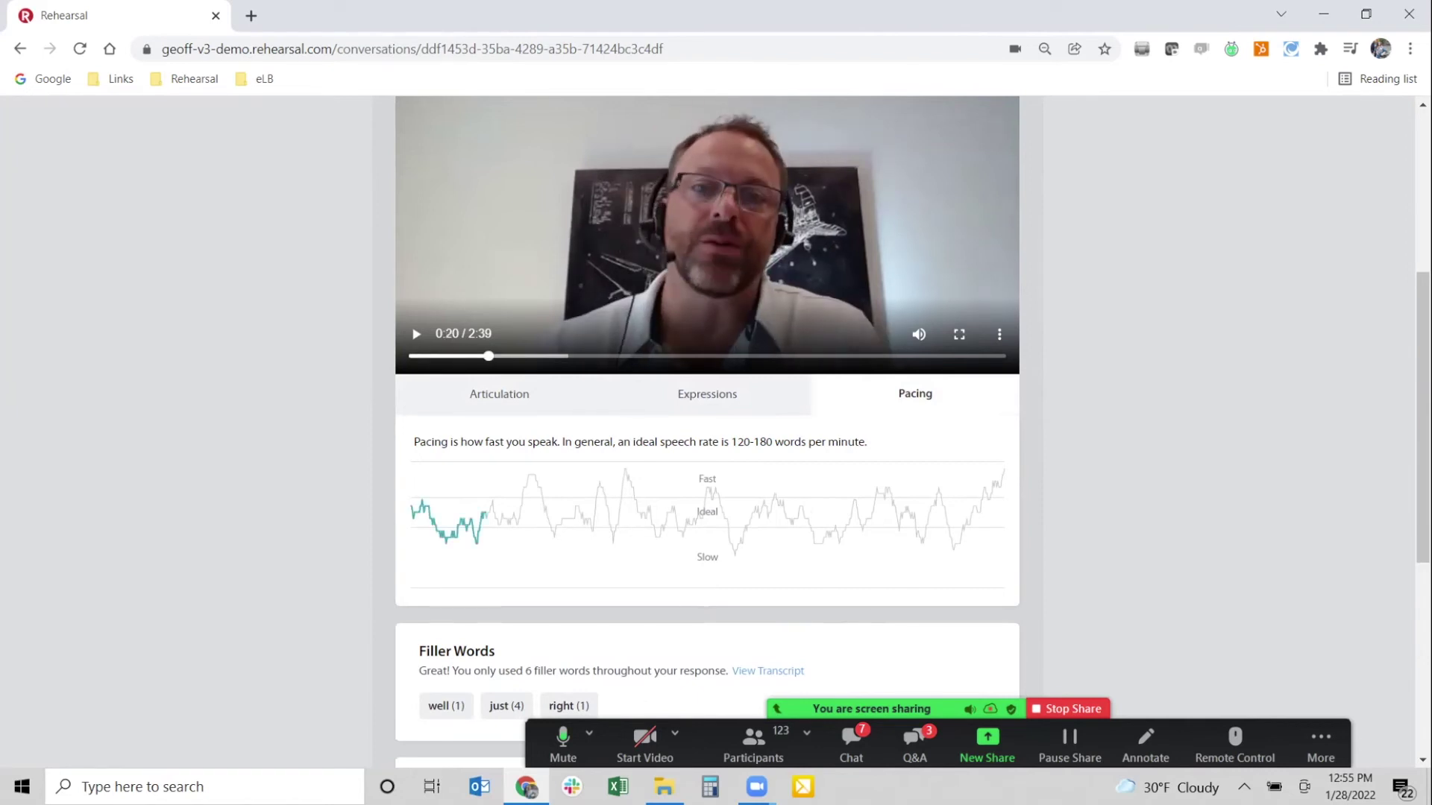
pyautogui.click(521, 356)
pyautogui.click(534, 356)
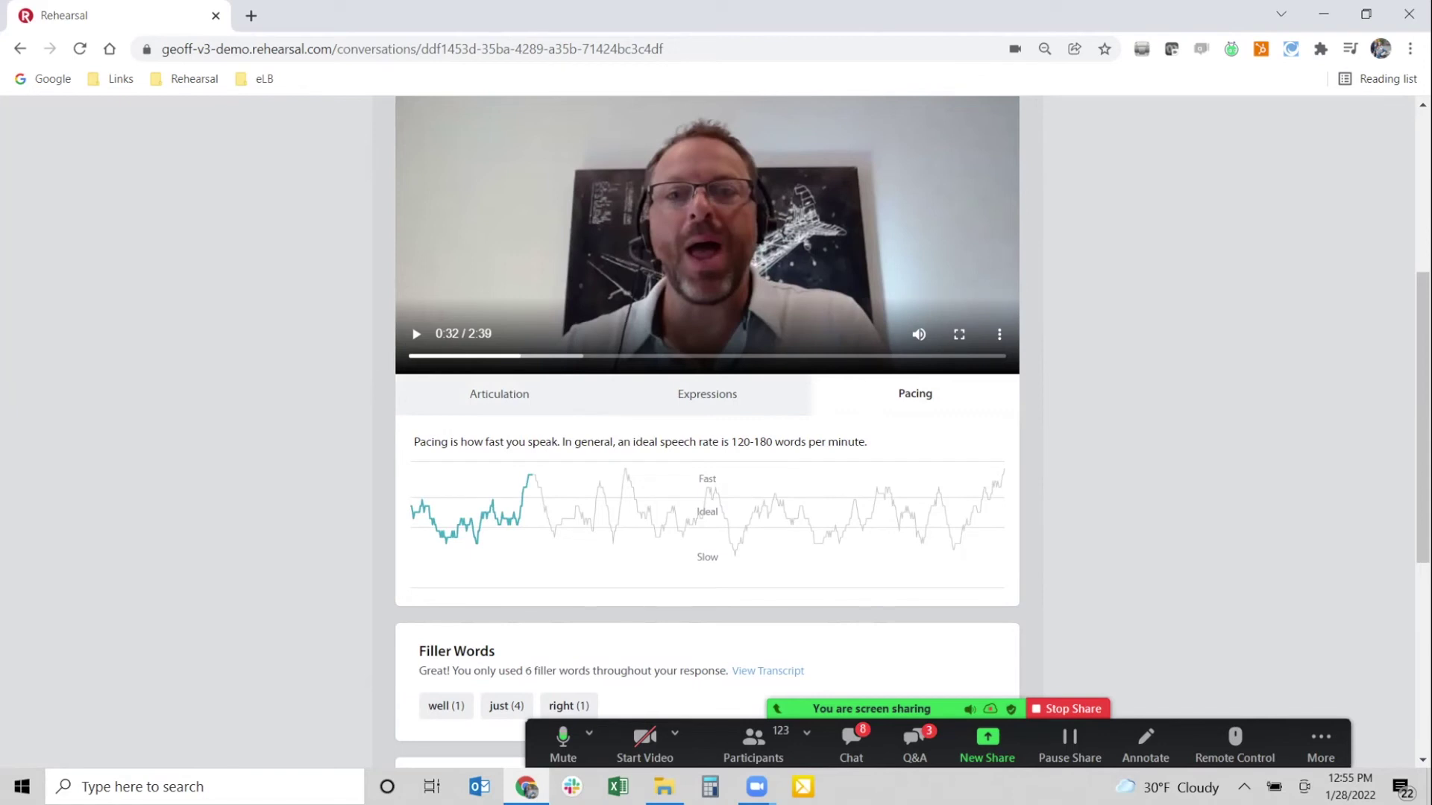
pyautogui.click(706, 394)
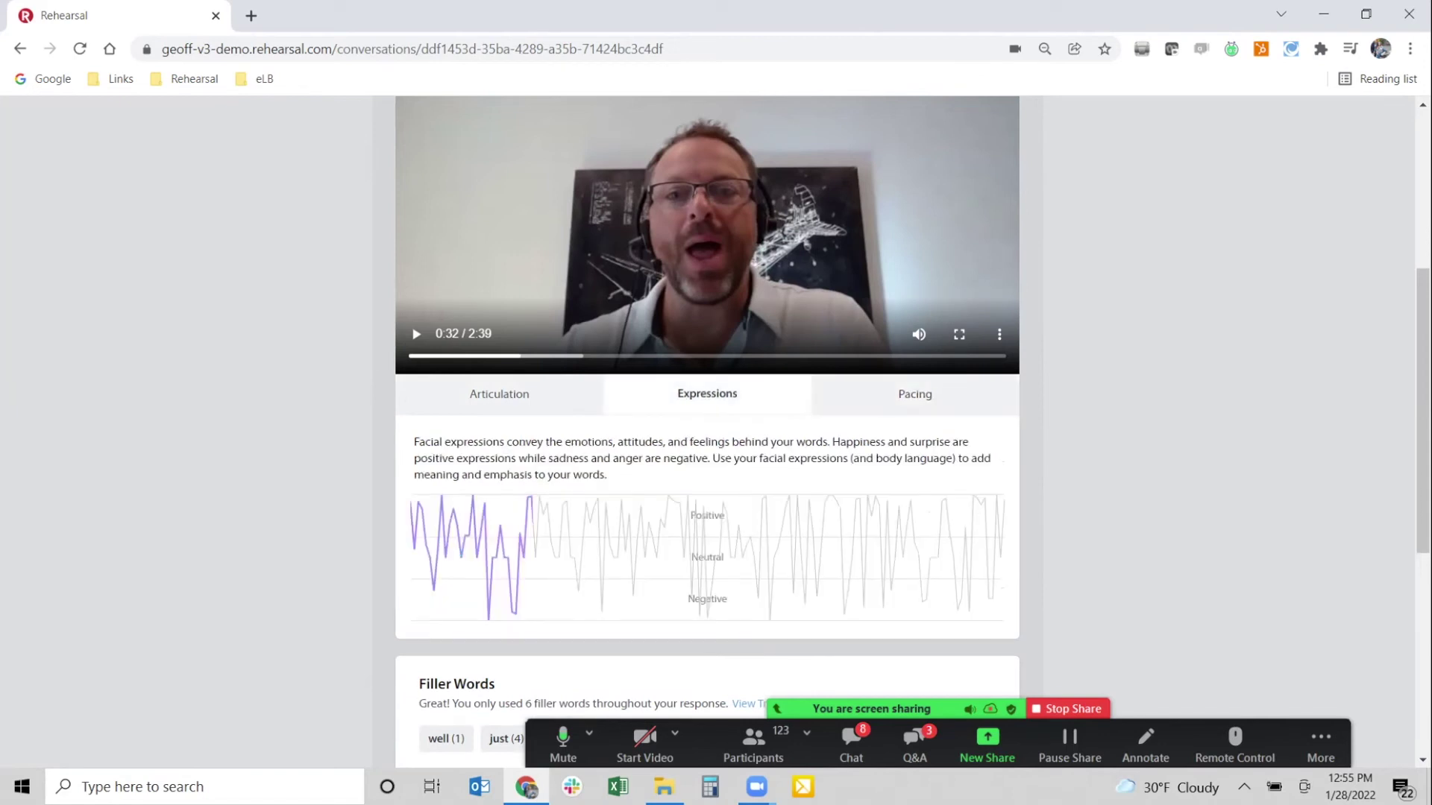
pyautogui.click(601, 356)
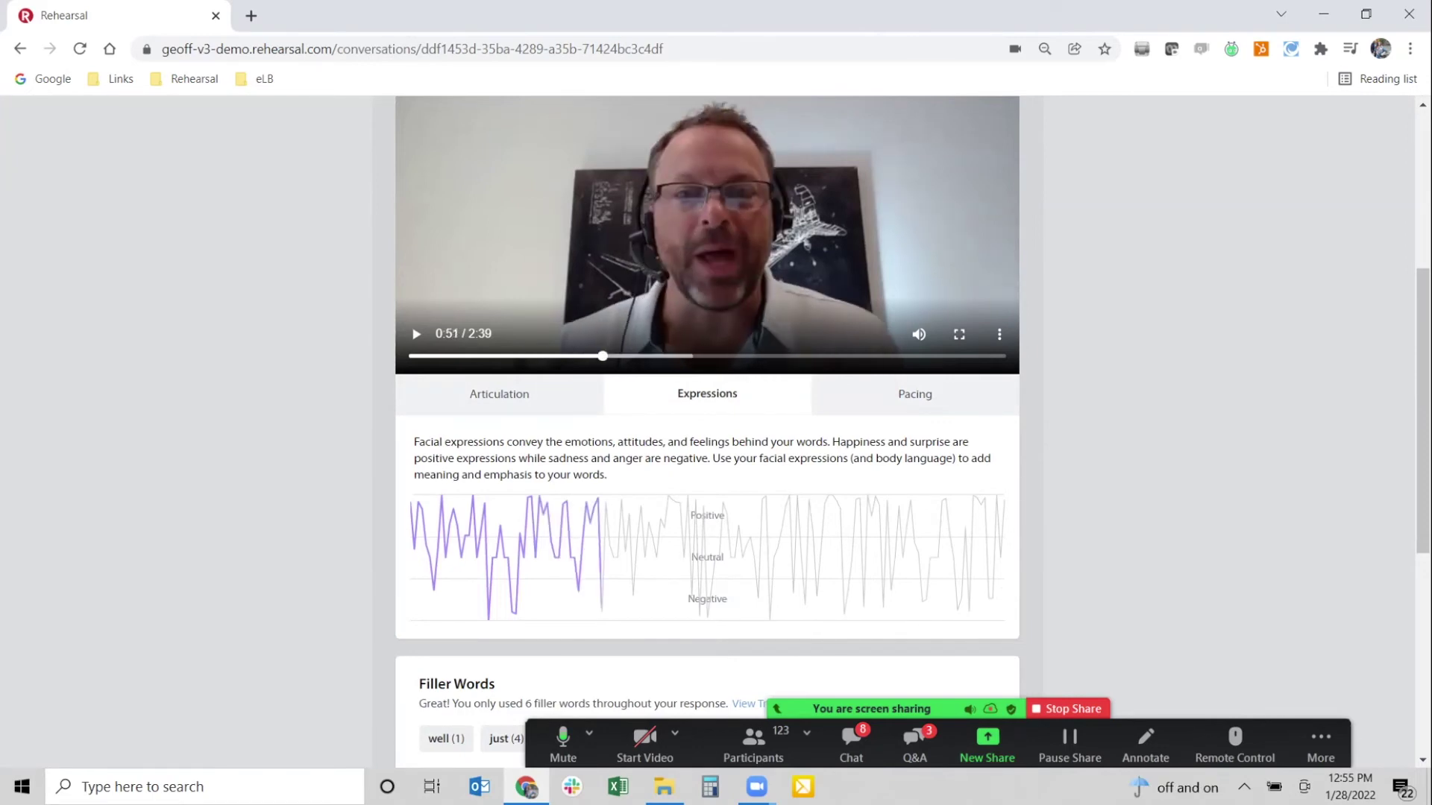
# - Check the highlighted filler words in the response transcript, close it and examine the Relative Comparison chart
pyautogui.scroll(-5, 707, 432)
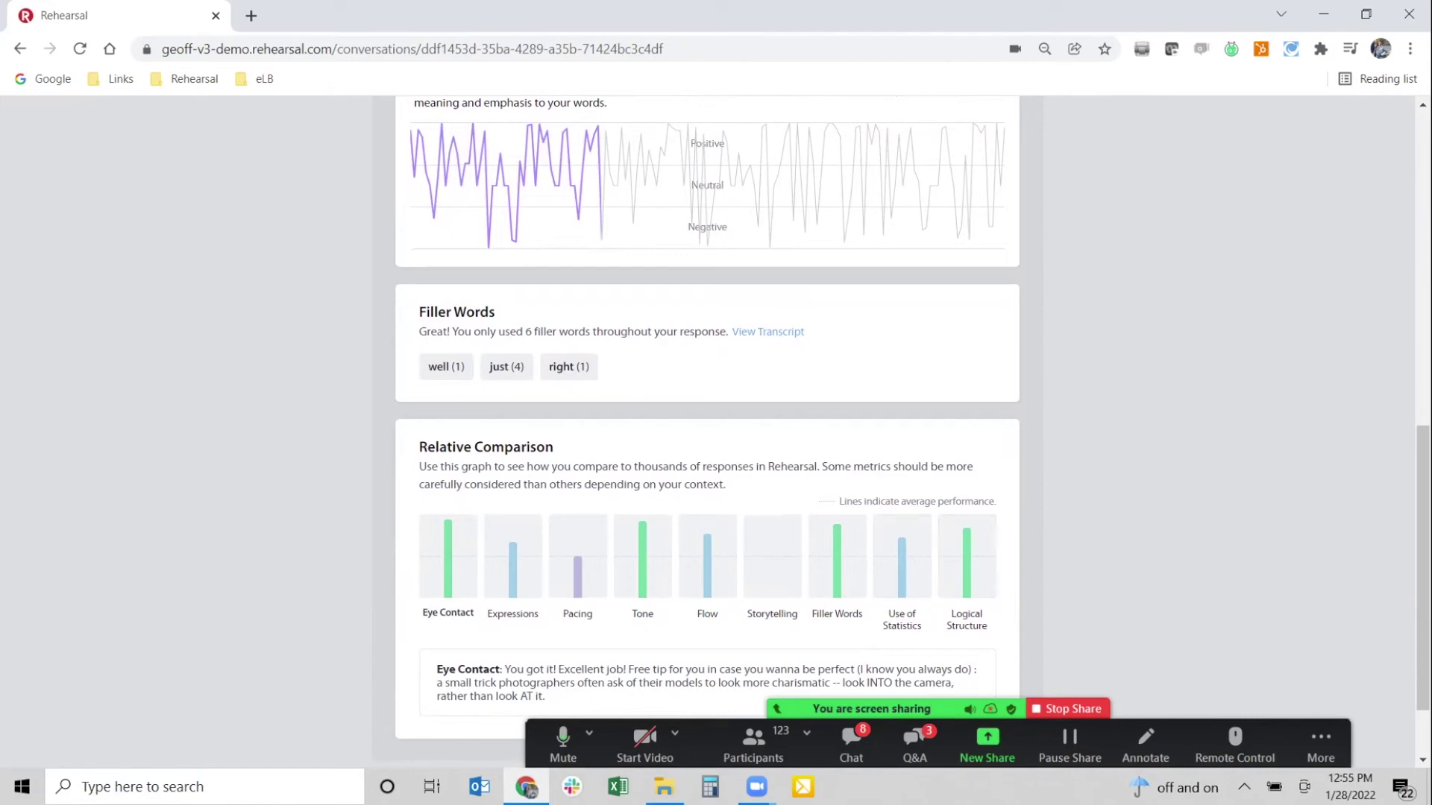
pyautogui.click(768, 331)
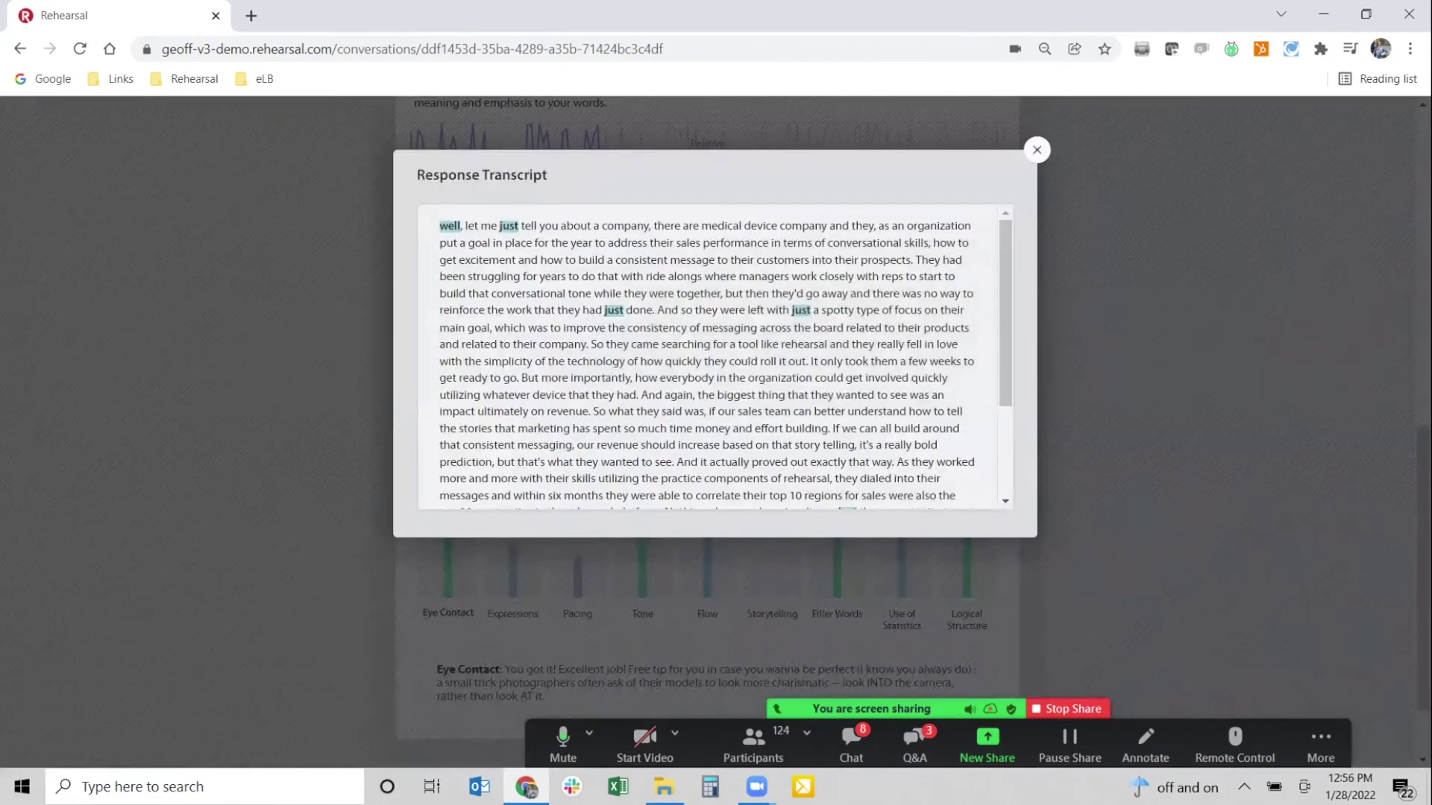
pyautogui.scroll(-2, 714, 356)
pyautogui.scroll(2, 715, 358)
pyautogui.click(1036, 150)
pyautogui.scroll(-1, 1036, 150)
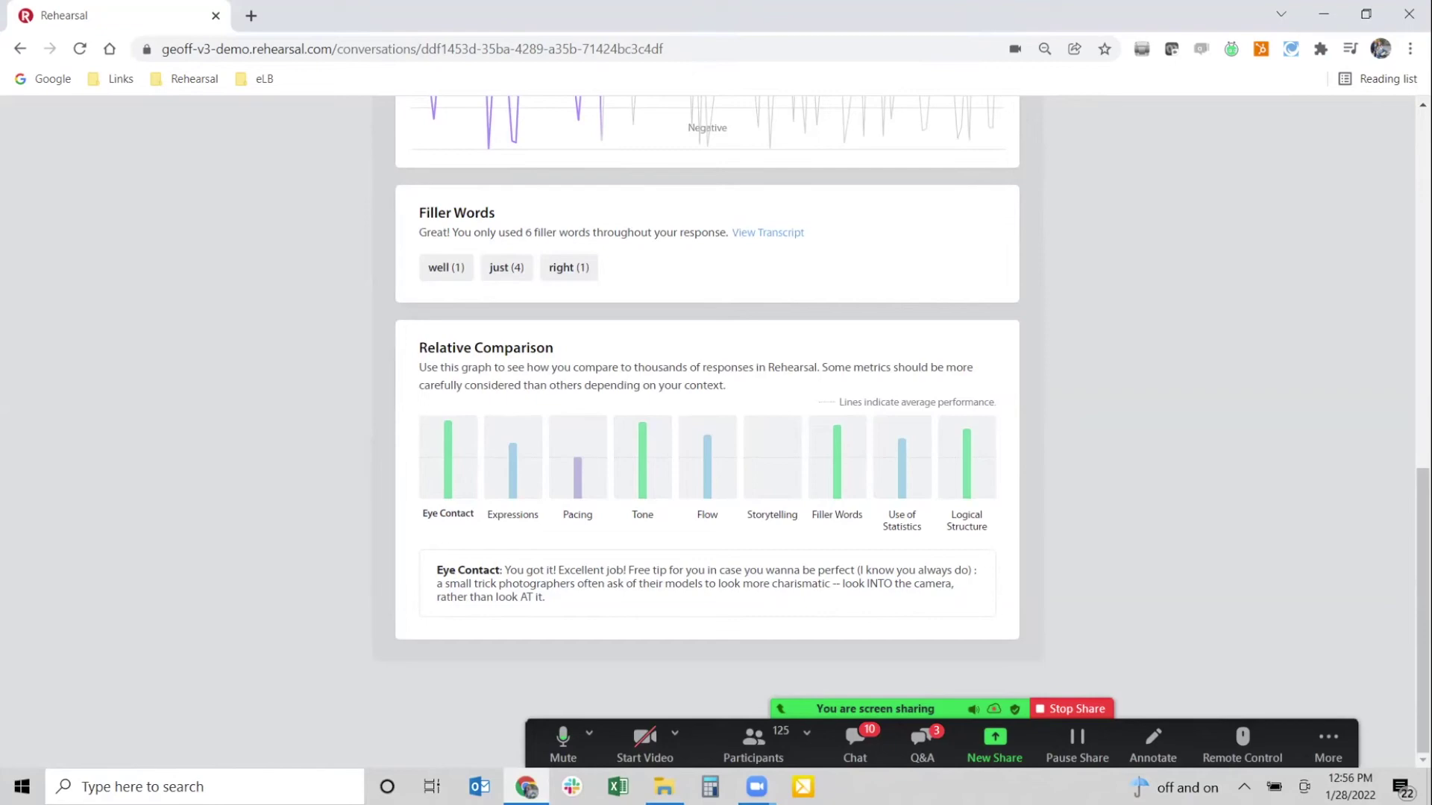
pyautogui.scroll(11, 643, 456)
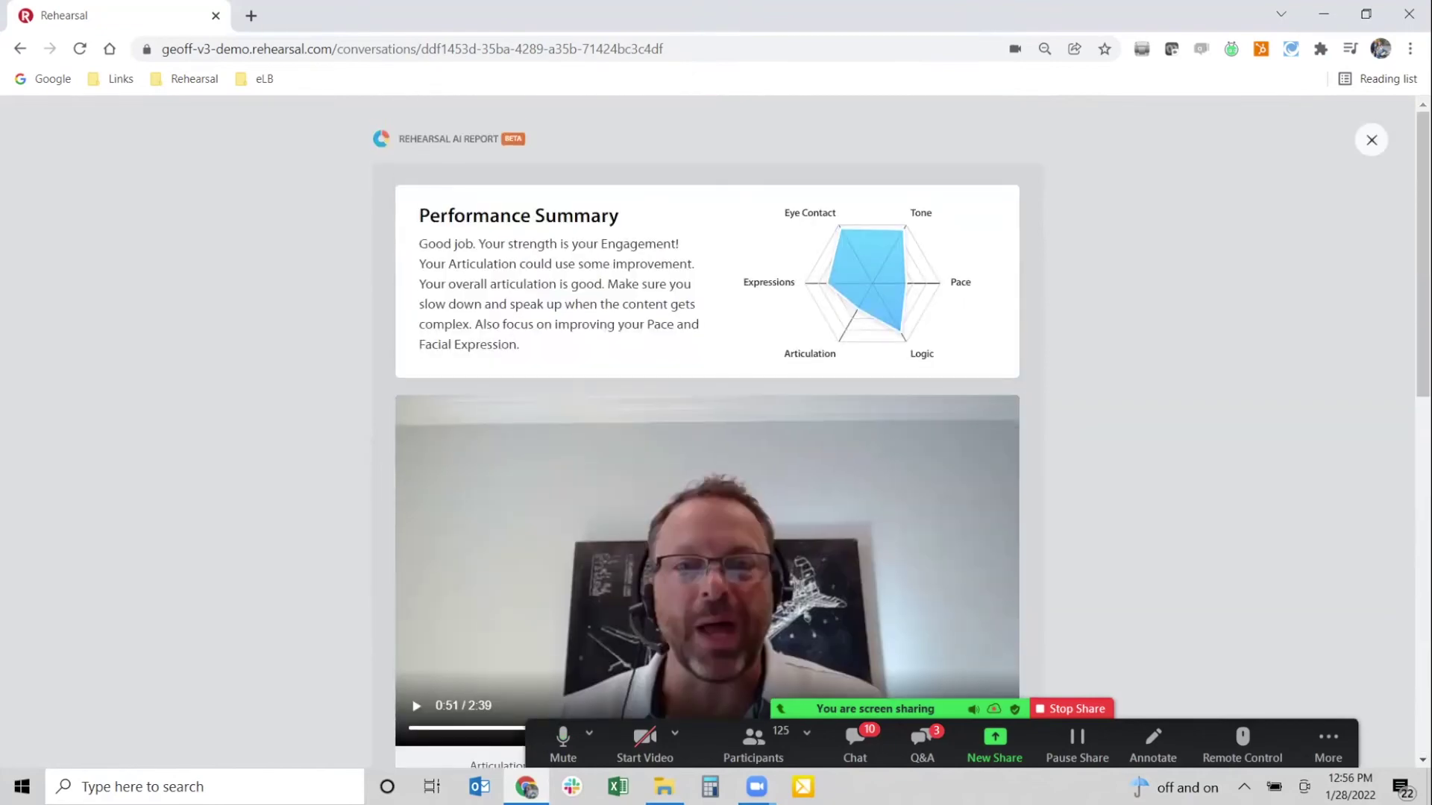
# - Close the AI report and open the Describe a Product - Hotseat scenario from the assignments
pyautogui.press('Escape')
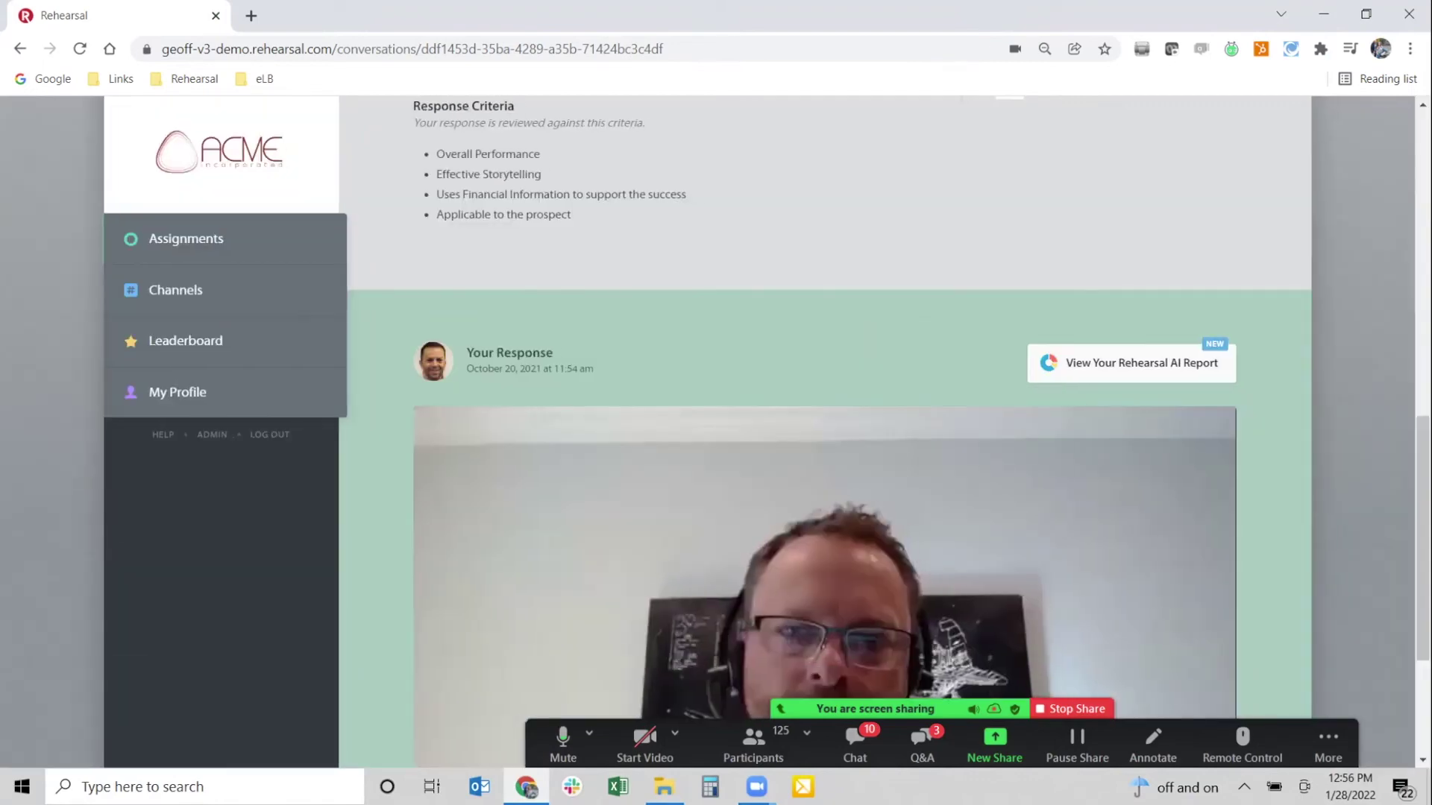
pyautogui.click(186, 239)
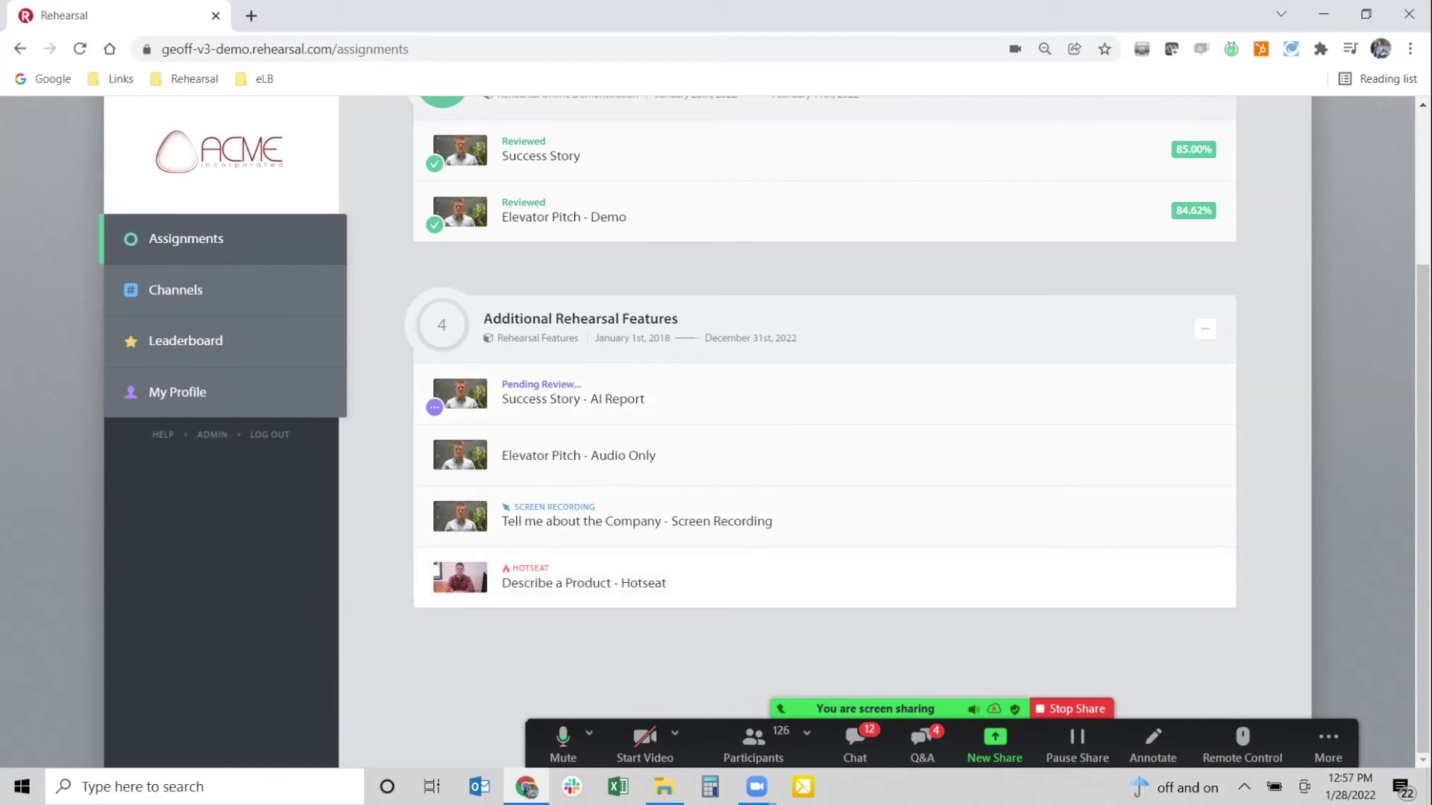
pyautogui.click(583, 582)
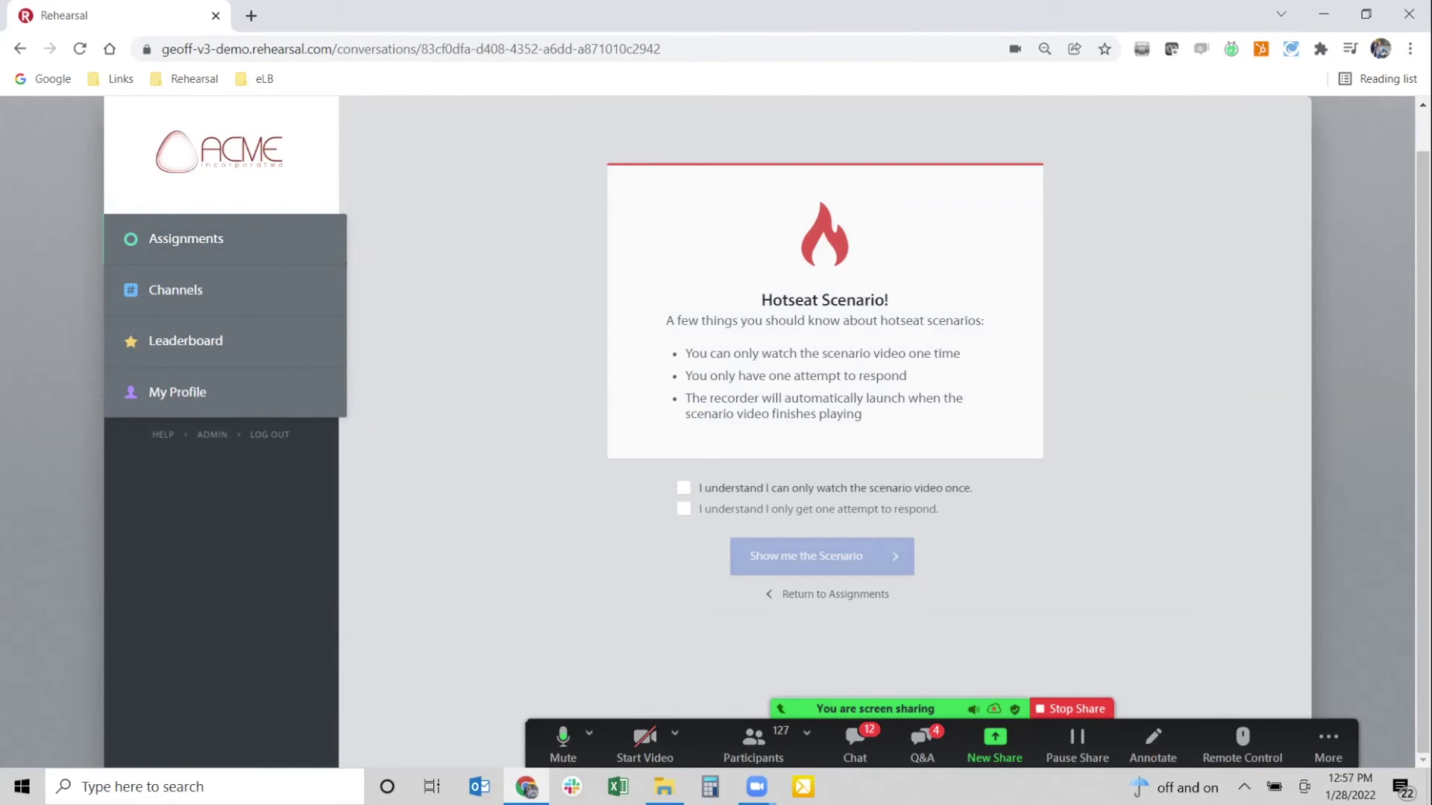
# - Acknowledge the one-time viewing and single-attempt conditions of the hotseat scenario and proceed to its scenario video
pyautogui.click(683, 488)
pyautogui.click(683, 509)
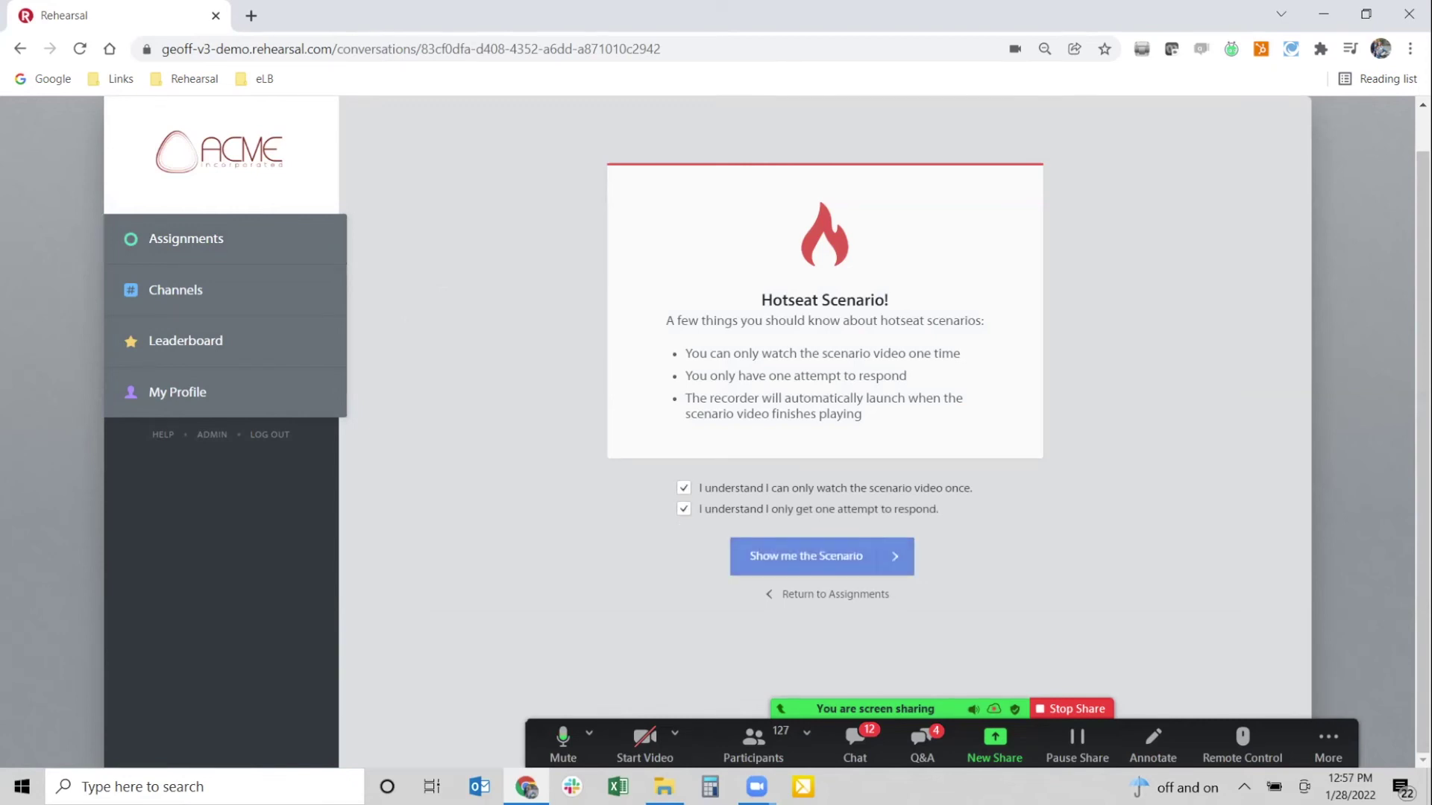
pyautogui.click(821, 556)
pyautogui.scroll(-3, 824, 431)
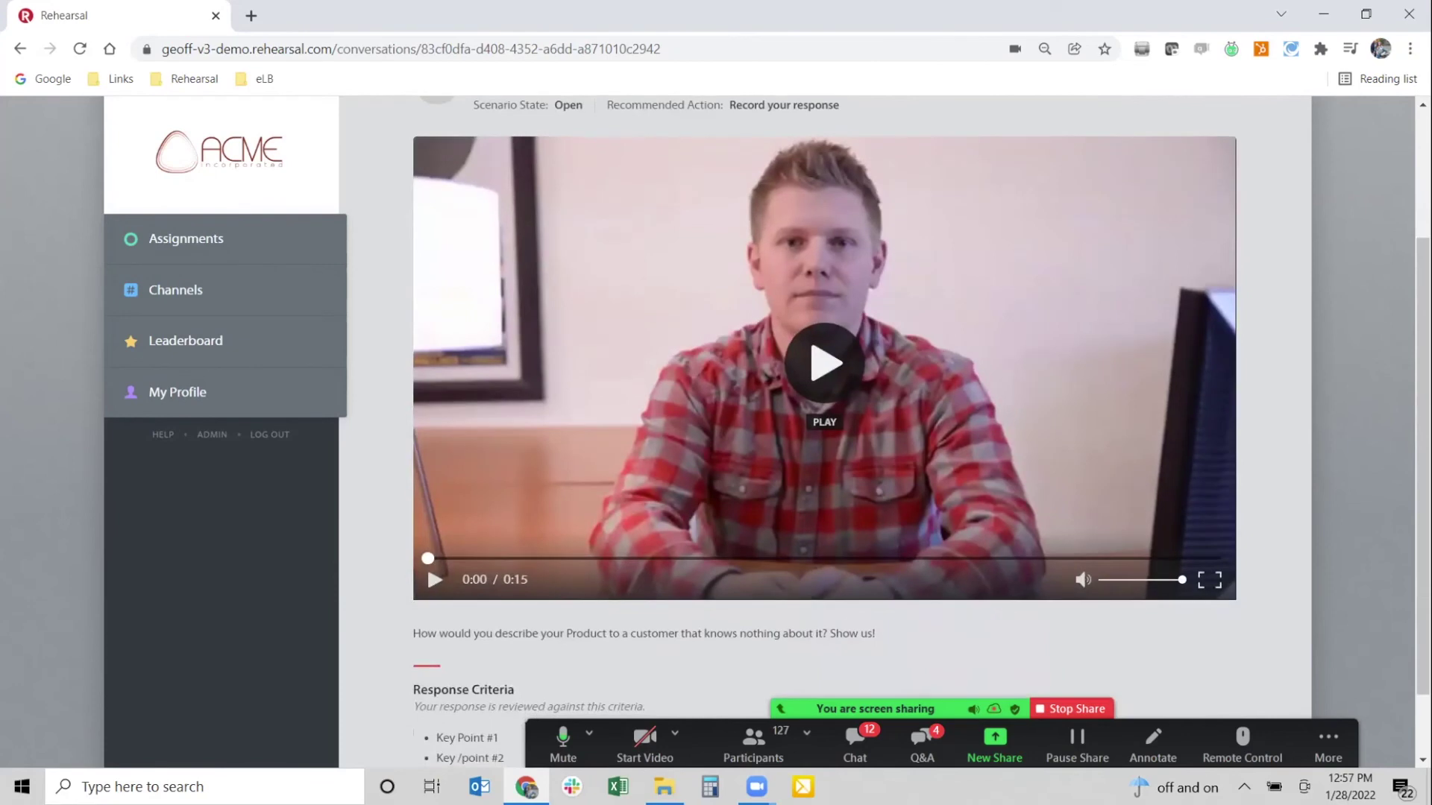
# - Play the hotseat scenario video, lower its volume to nearly silent and raise it back to full
pyautogui.click(823, 363)
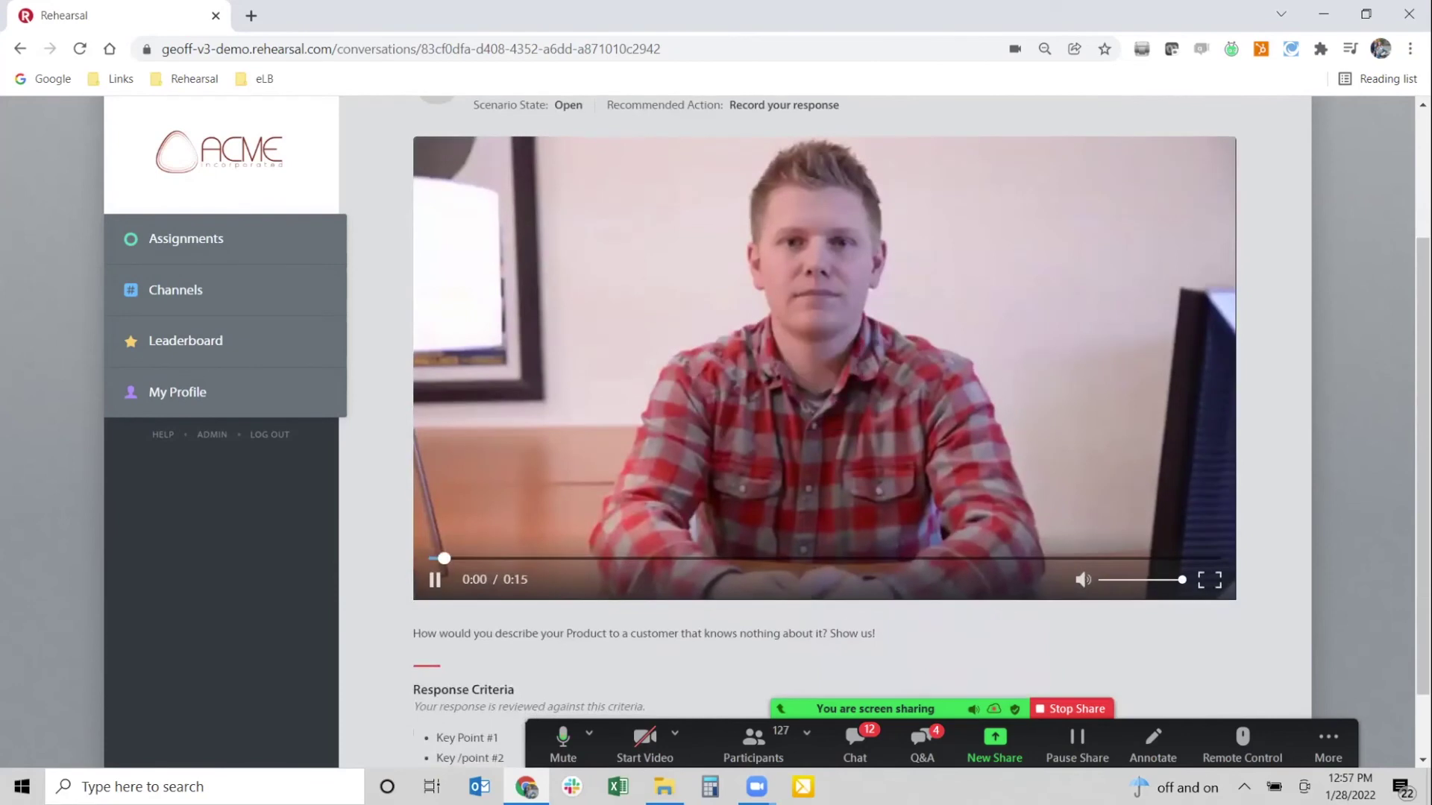
pyautogui.click(1112, 580)
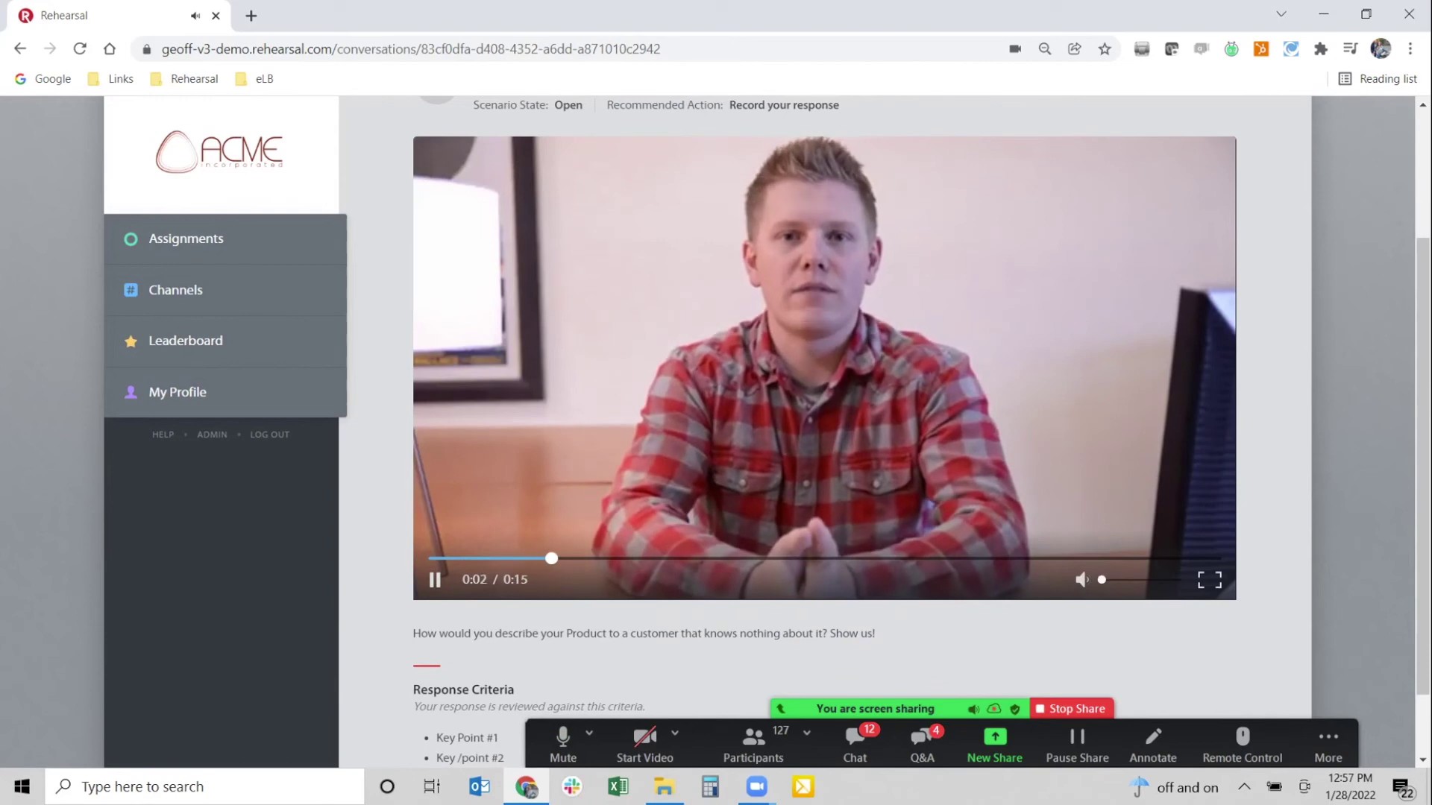
pyautogui.click(1103, 579)
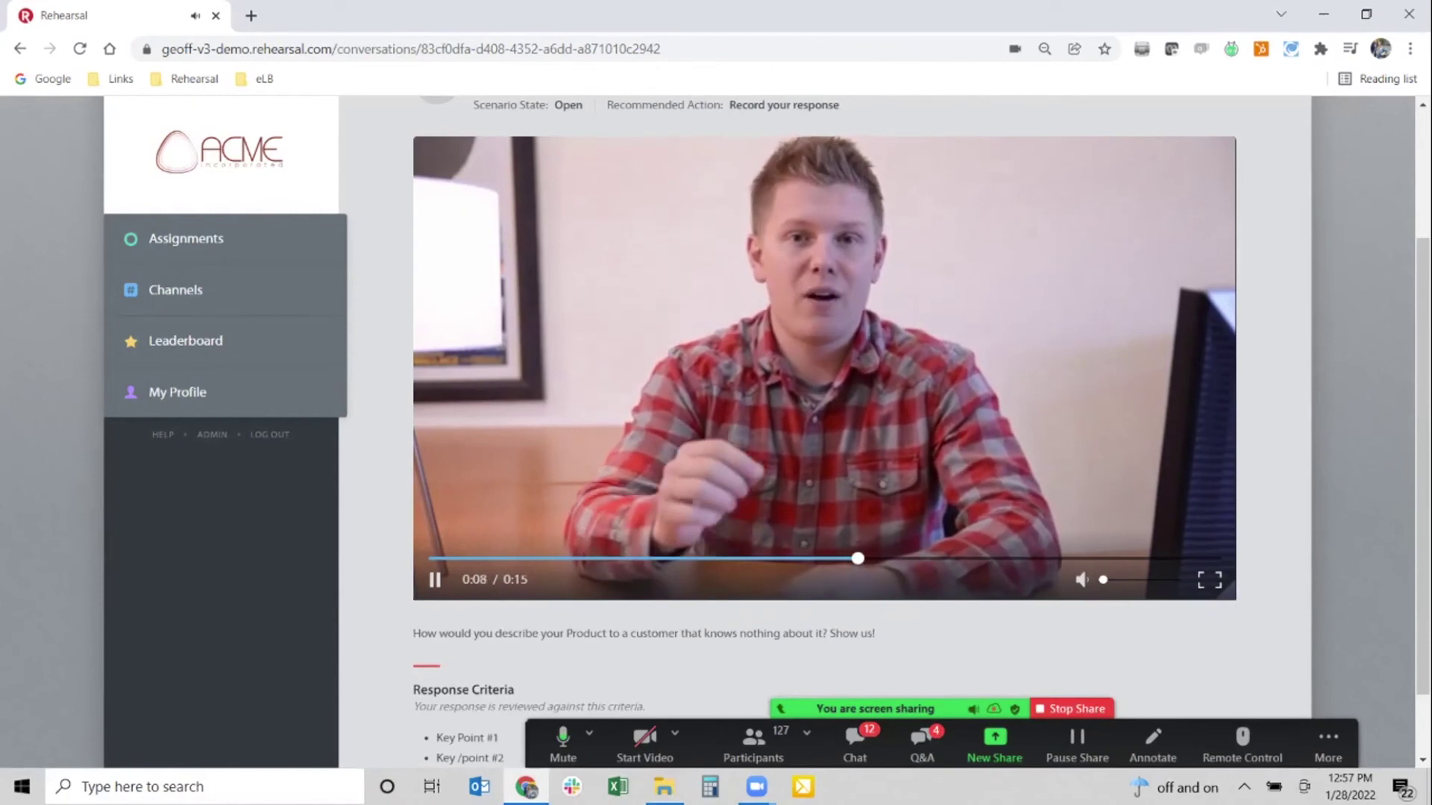
pyautogui.click(1182, 580)
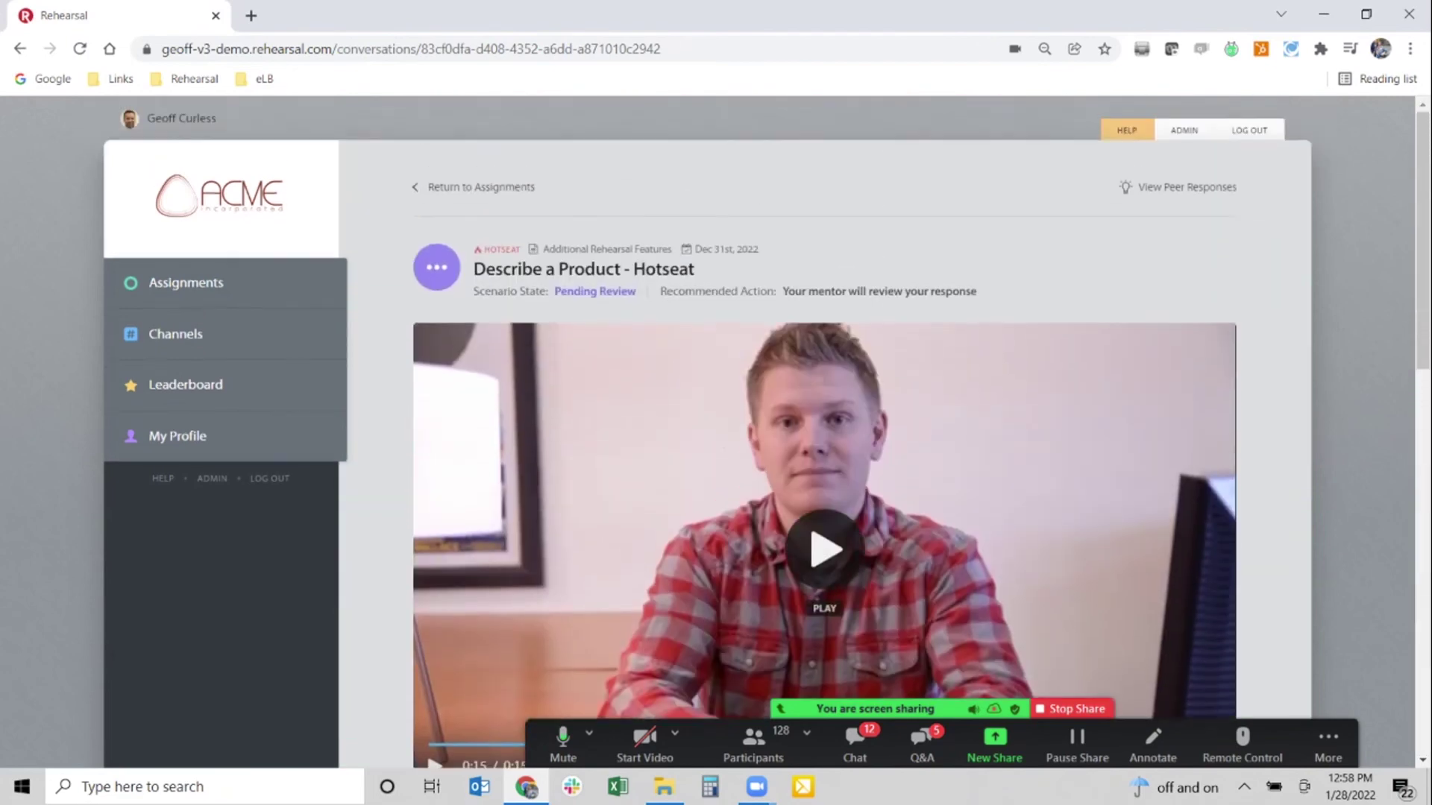
# - Return to the assignments list from the hotseat scenario and start the webcam video in the Zoom meeting
pyautogui.click(481, 187)
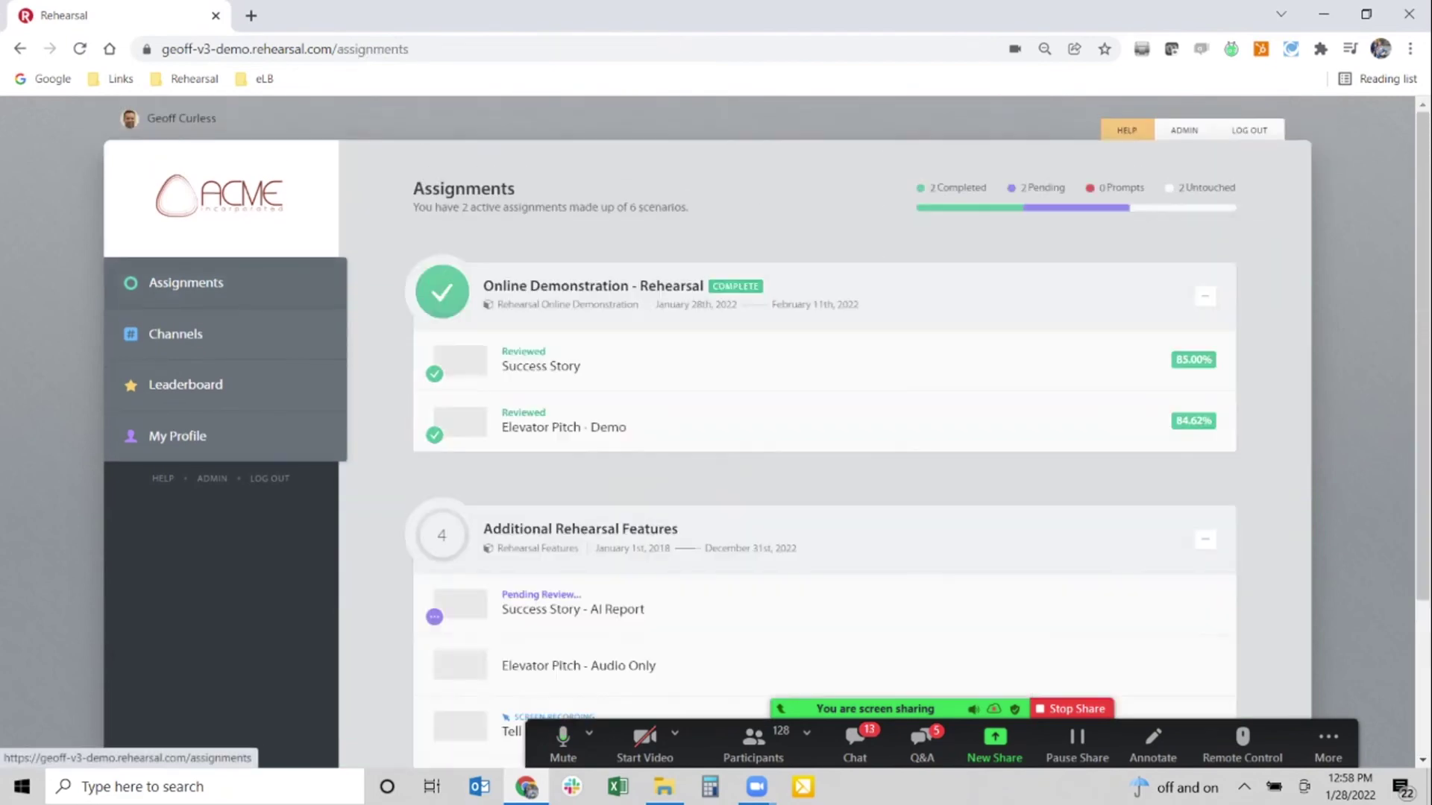
pyautogui.scroll(-2, 824, 431)
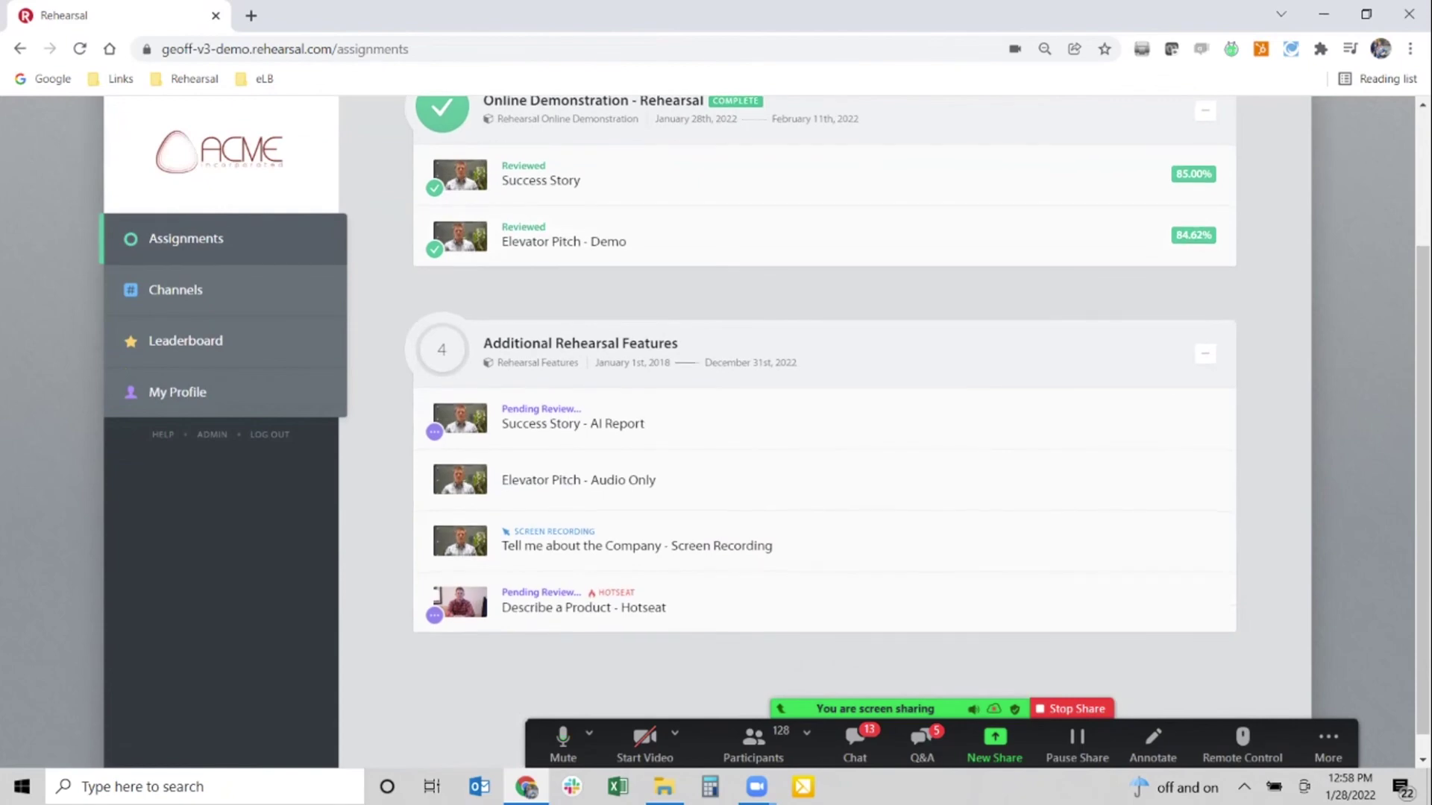
pyautogui.click(644, 744)
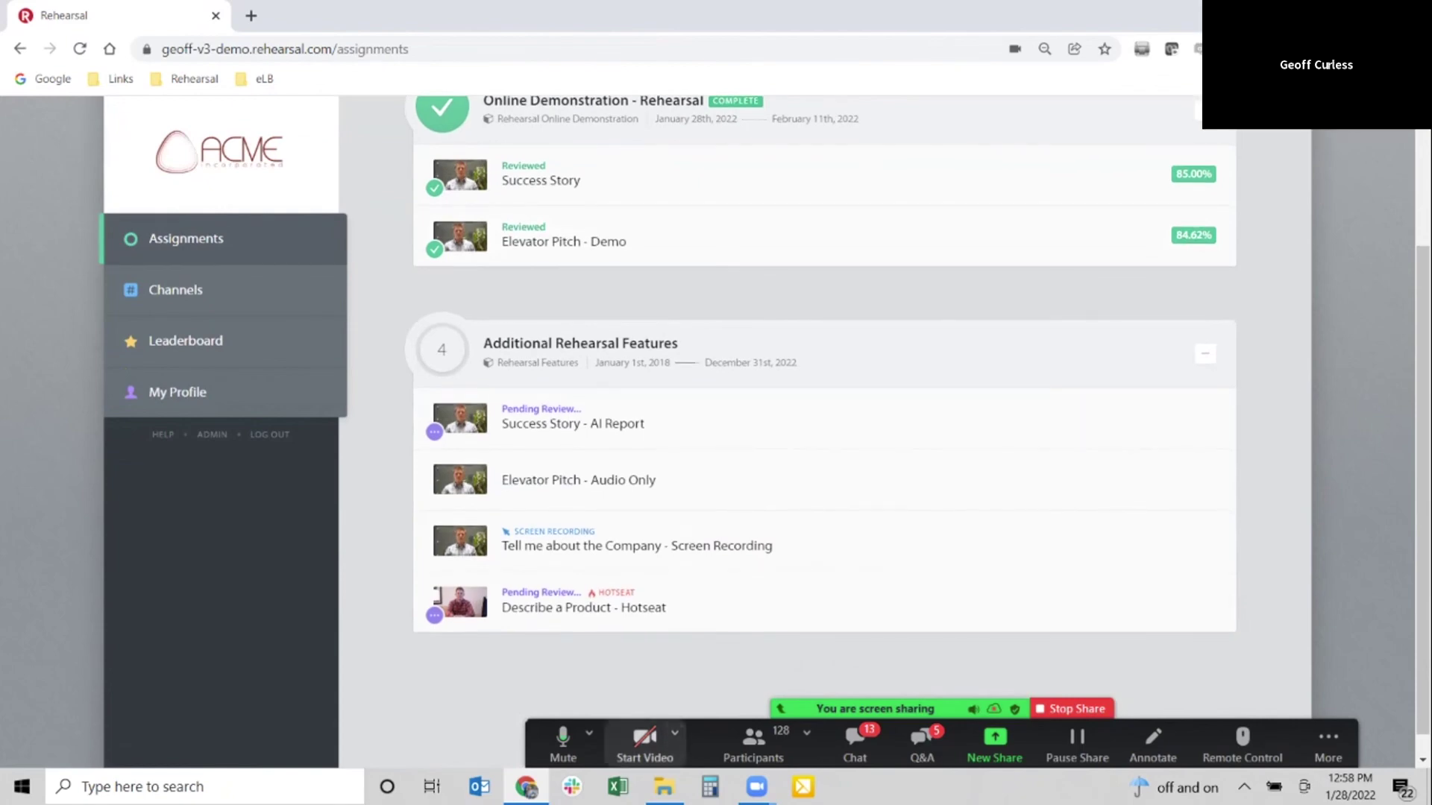